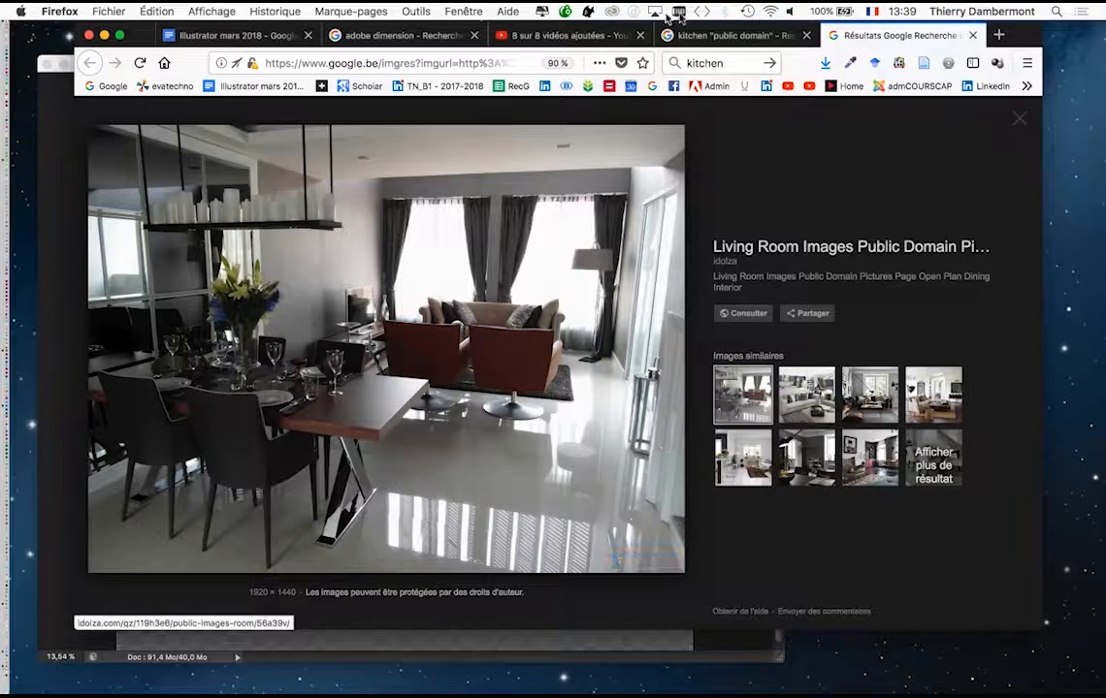
Browse the kitchen "public domain" image results in the other tab, and switch to Chrome.
{"action": "left_click", "coordinate": [712, 35]}
{"action": "scroll", "coordinate": [284, 266], "scroll_direction": "down", "scroll_amount": 5}
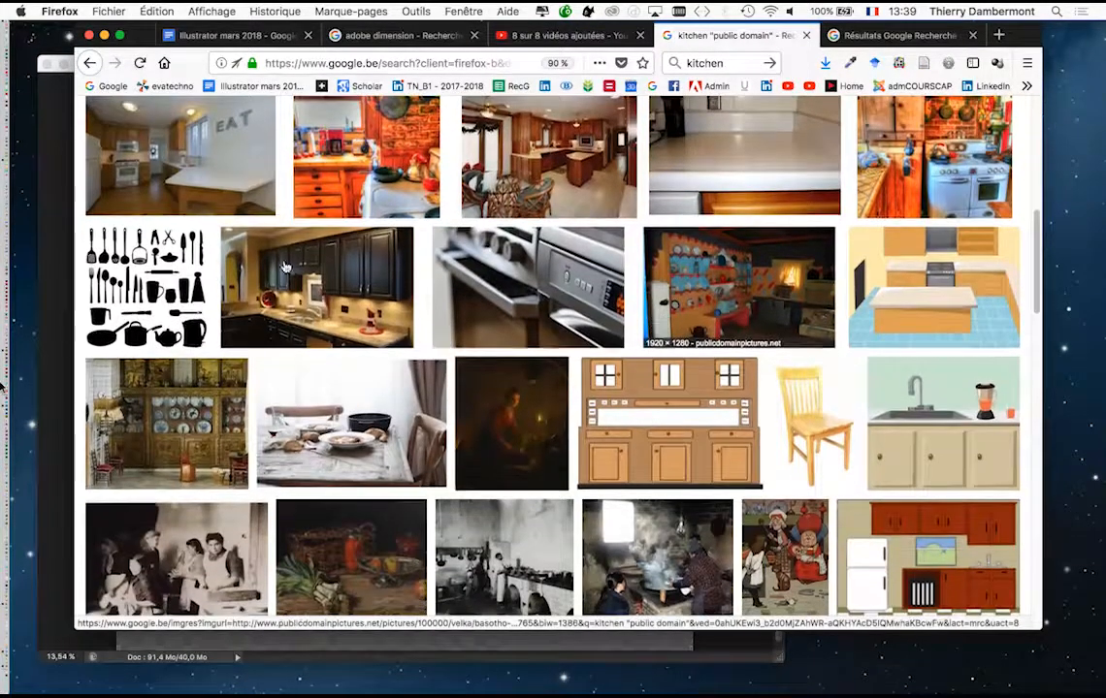
{"action": "mouse_move", "coordinate": [24, 621]}
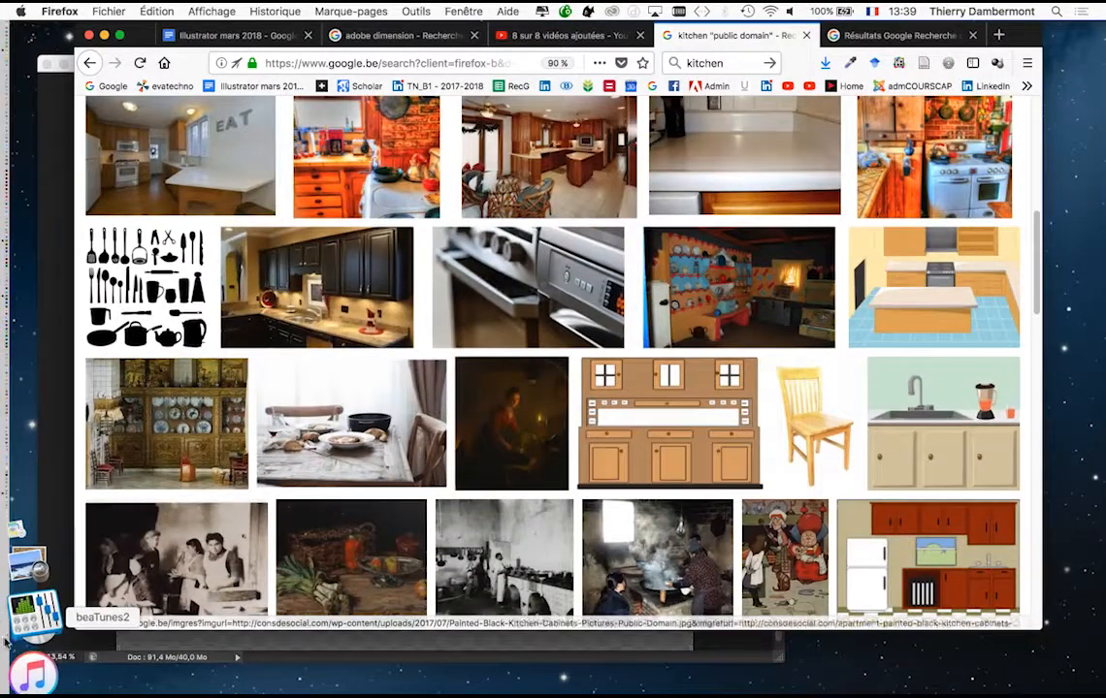
{"action": "left_click", "coordinate": [29, 601]}
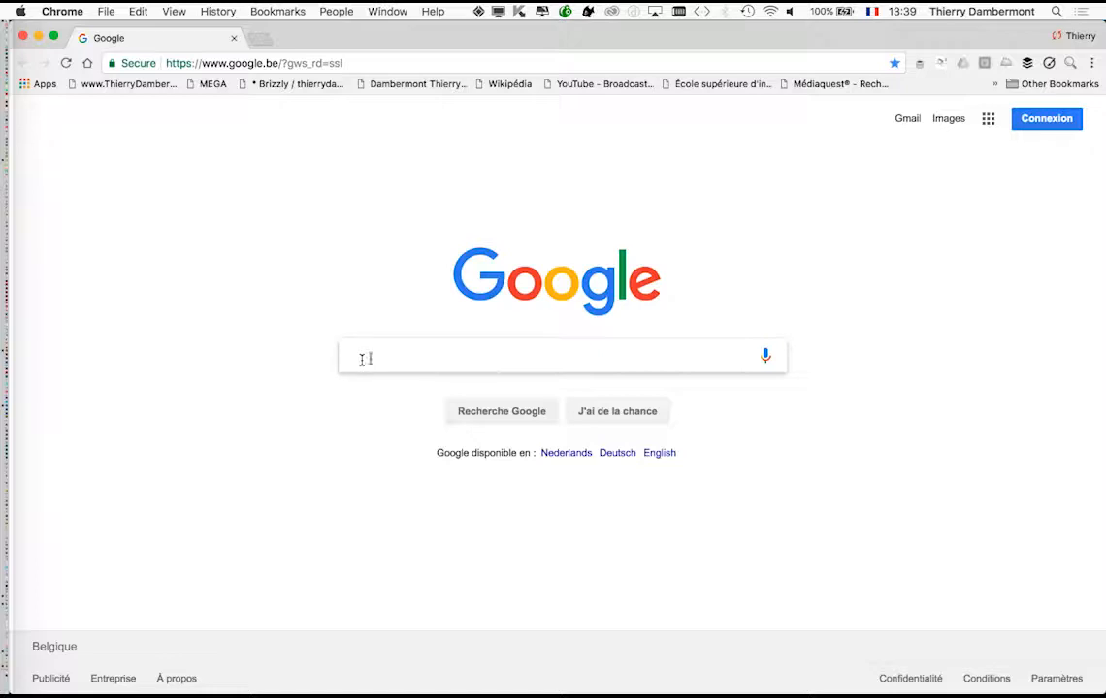
Search Google for kitchen "public domain" and show the image results.
{"action": "type", "text": "kitchen"}
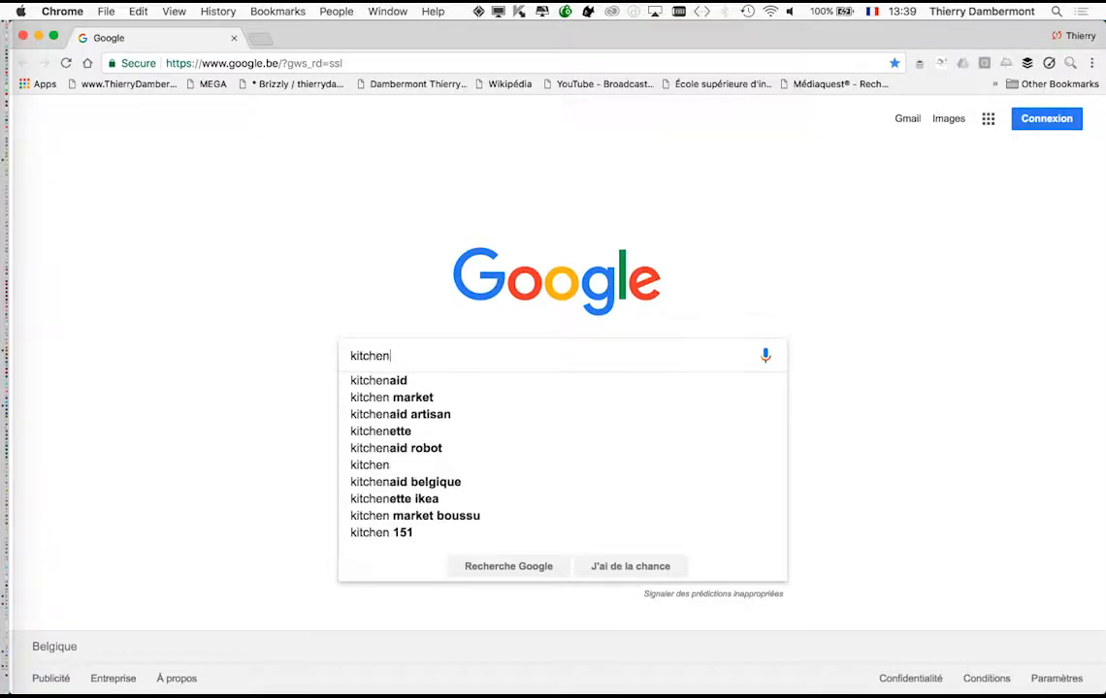
{"action": "type", "text": " \"pû"}
{"action": "key", "text": "BackSpace"}
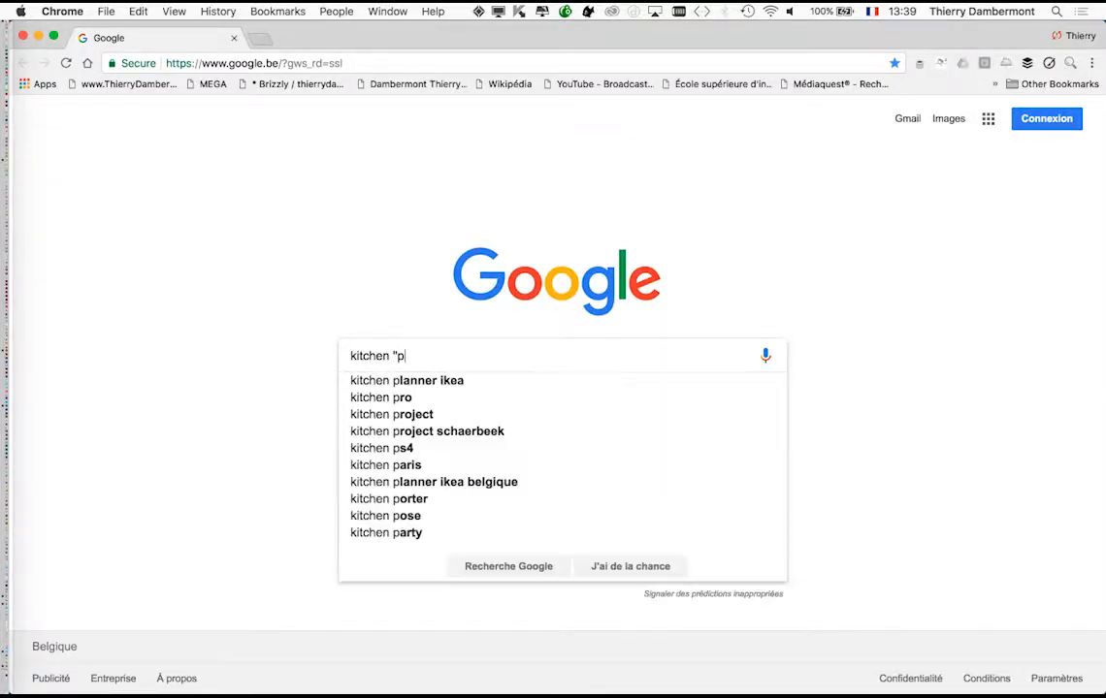
{"action": "type", "text": "ublic domain\""}
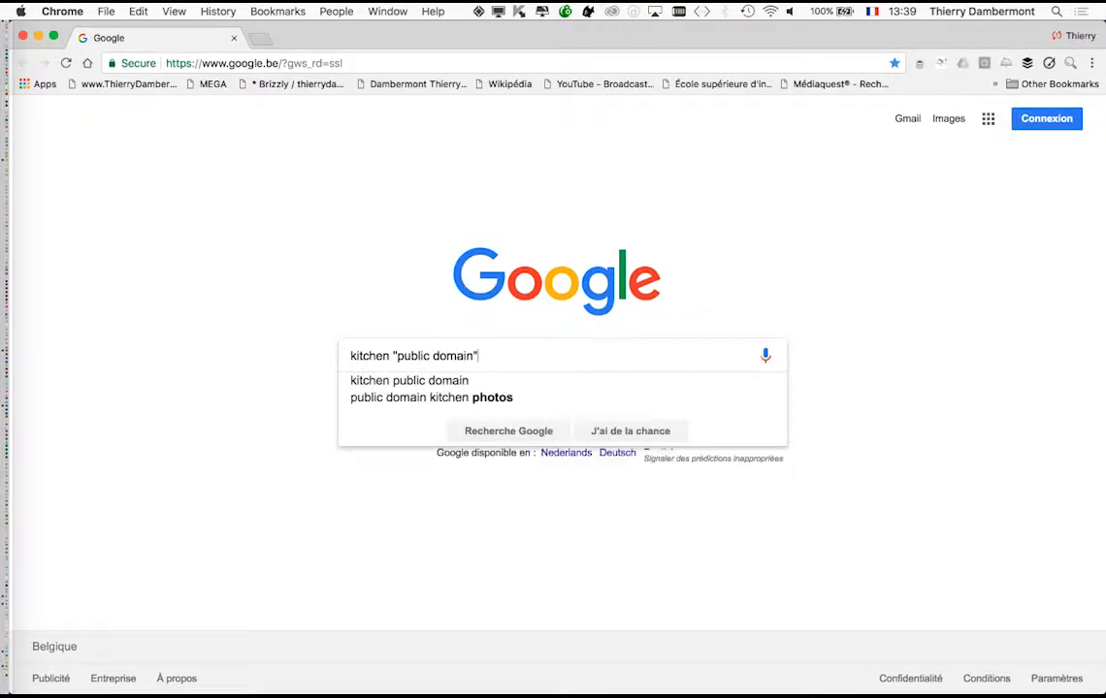
{"action": "key", "text": "Return"}
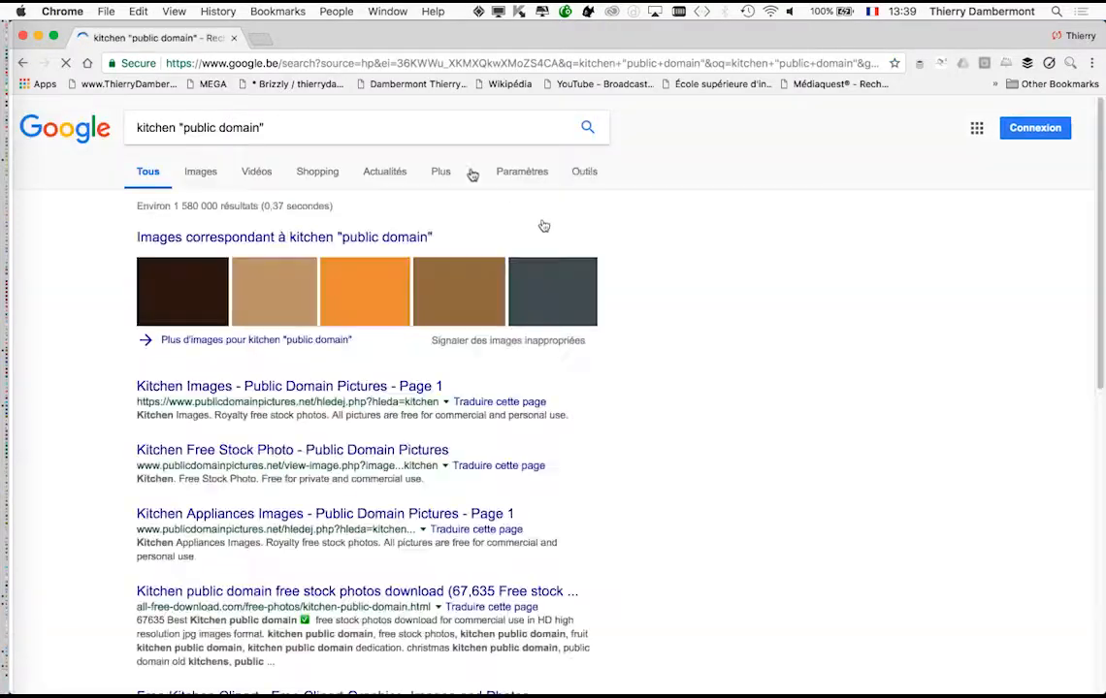
{"action": "left_click", "coordinate": [214, 177]}
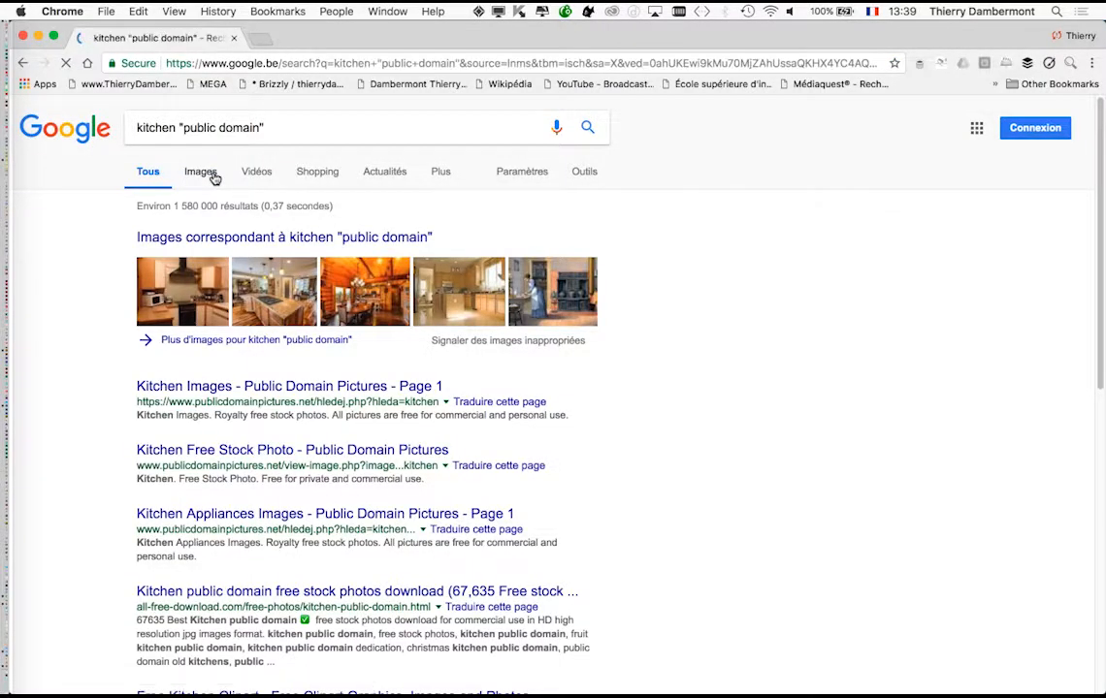
Open the stainless-steel kitchen image from en.wikipedia.org in a new tab, view it and return to the image results.
{"action": "scroll", "coordinate": [650, 359], "scroll_direction": "down", "scroll_amount": 1}
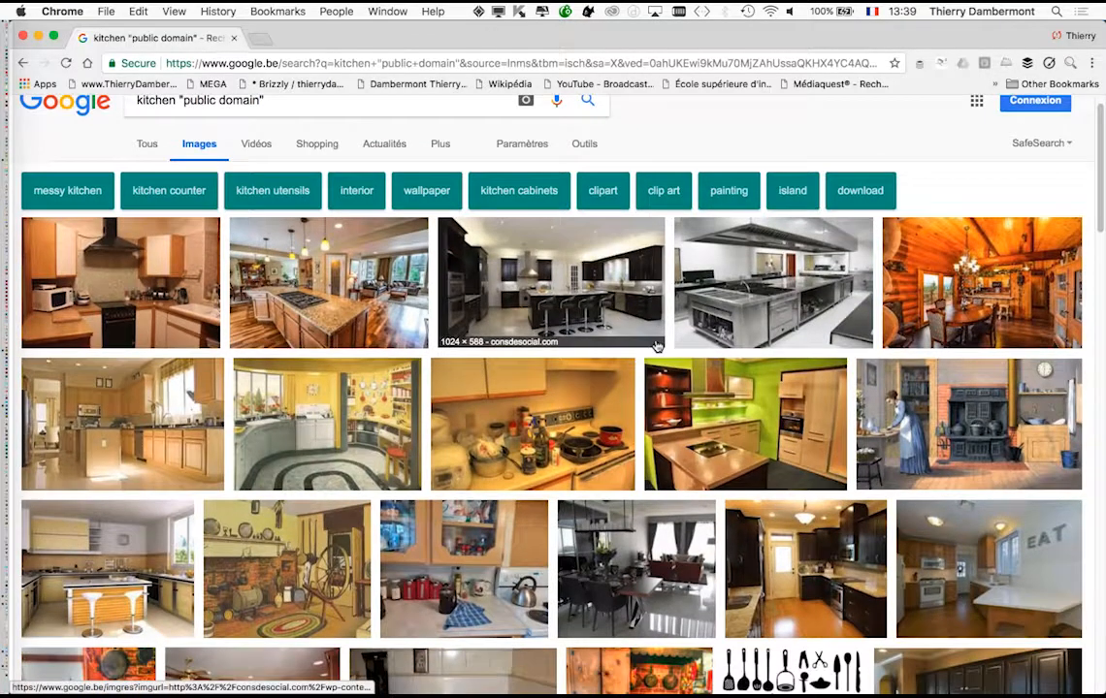
{"action": "scroll", "coordinate": [655, 365], "scroll_direction": "down", "scroll_amount": 2}
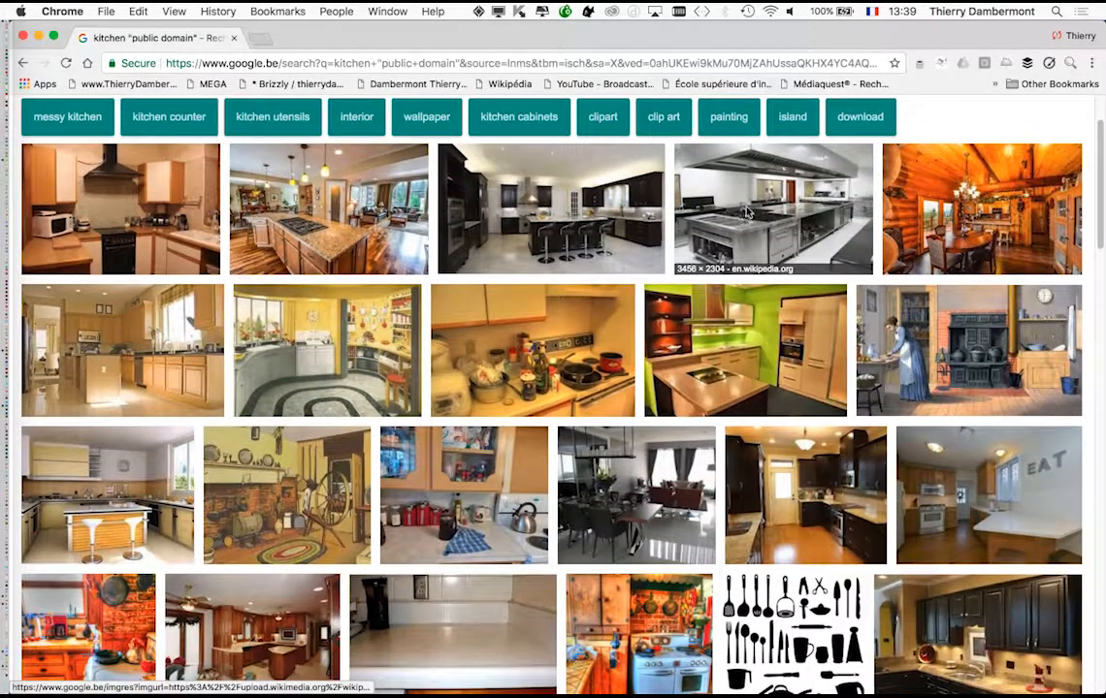
{"action": "left_click", "coordinate": [745, 211], "text": "super"}
{"action": "left_click", "coordinate": [296, 37]}
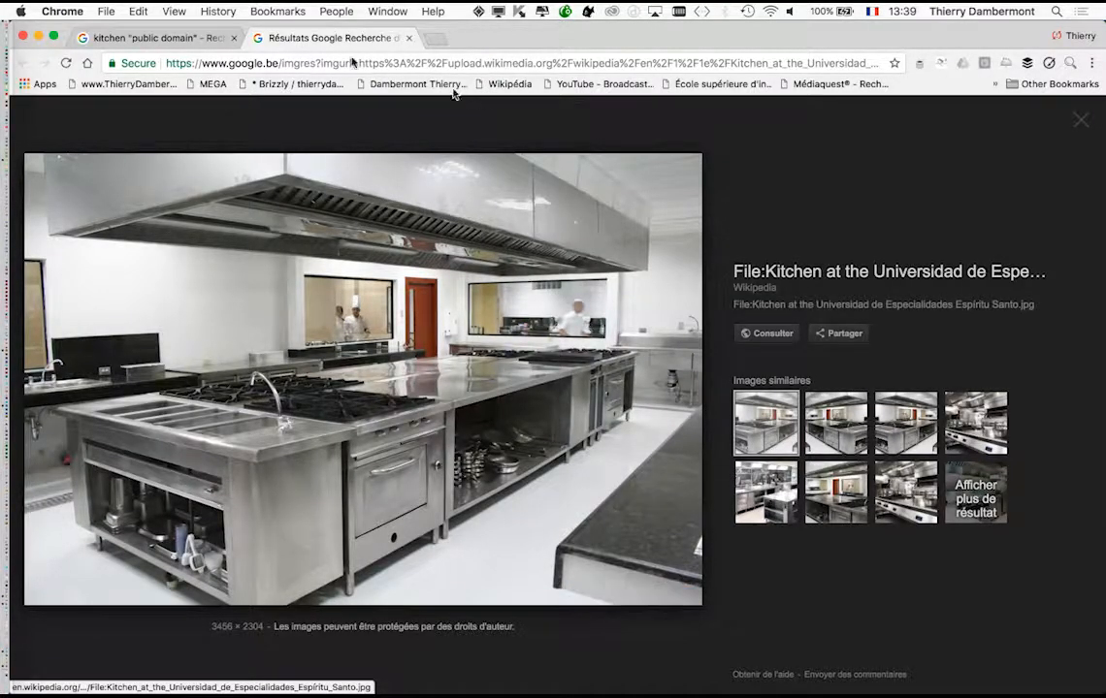
{"action": "left_click", "coordinate": [158, 38]}
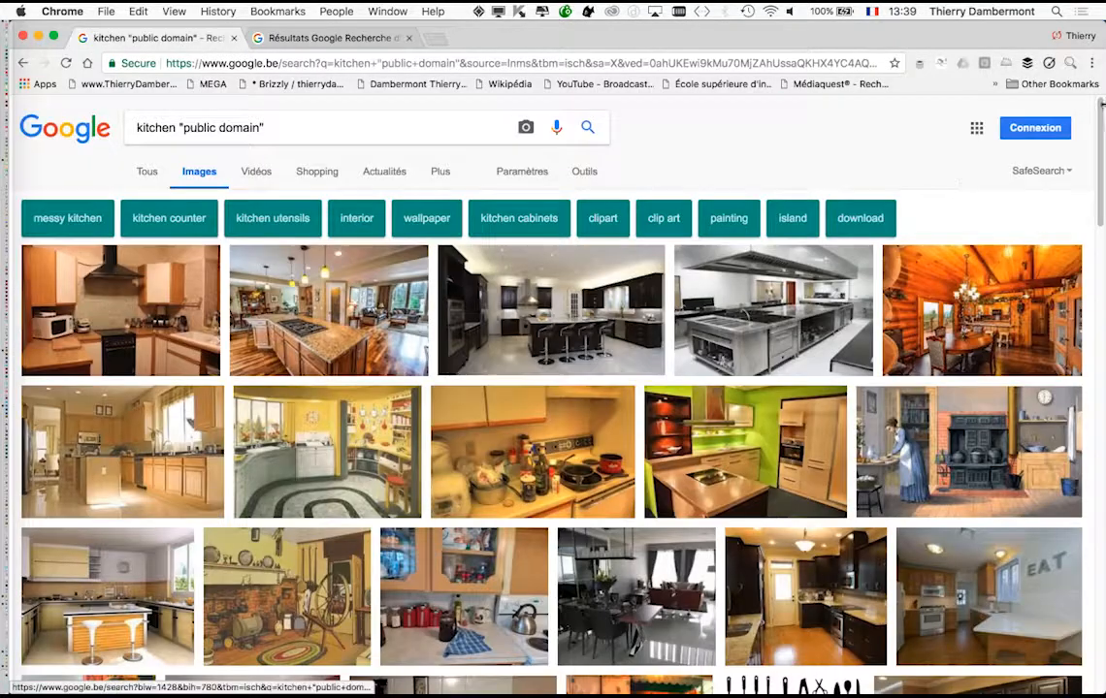
Go to google.be and search Google Images for kitchen "public domain".
{"action": "left_click", "coordinate": [331, 63]}
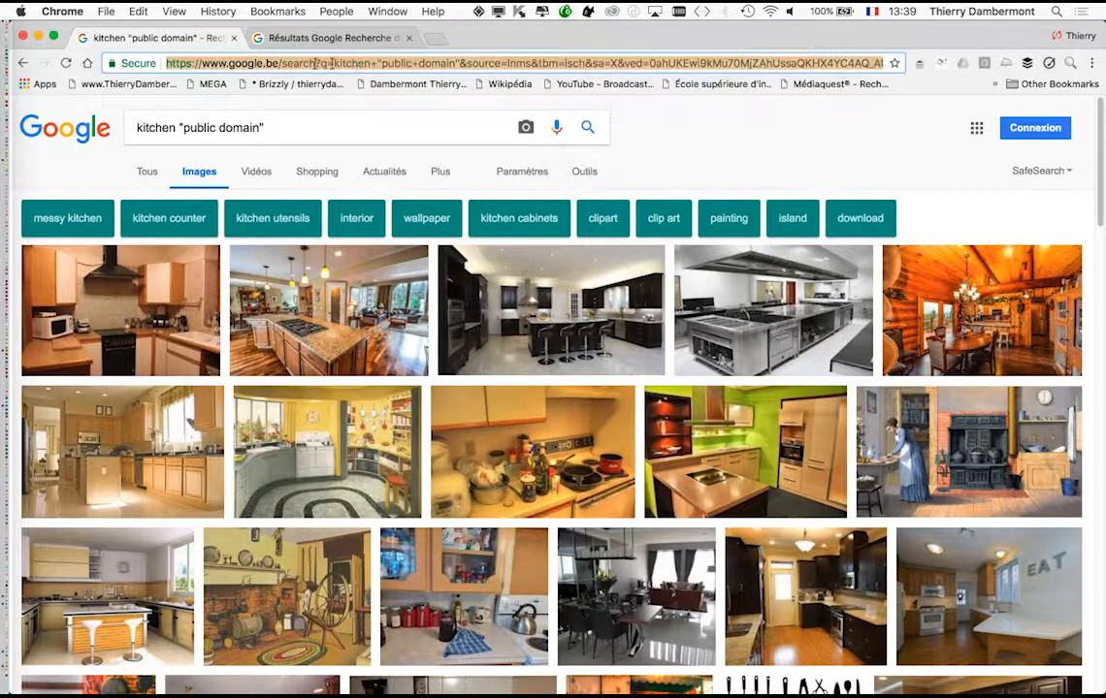
{"action": "type", "text": "google.be"}
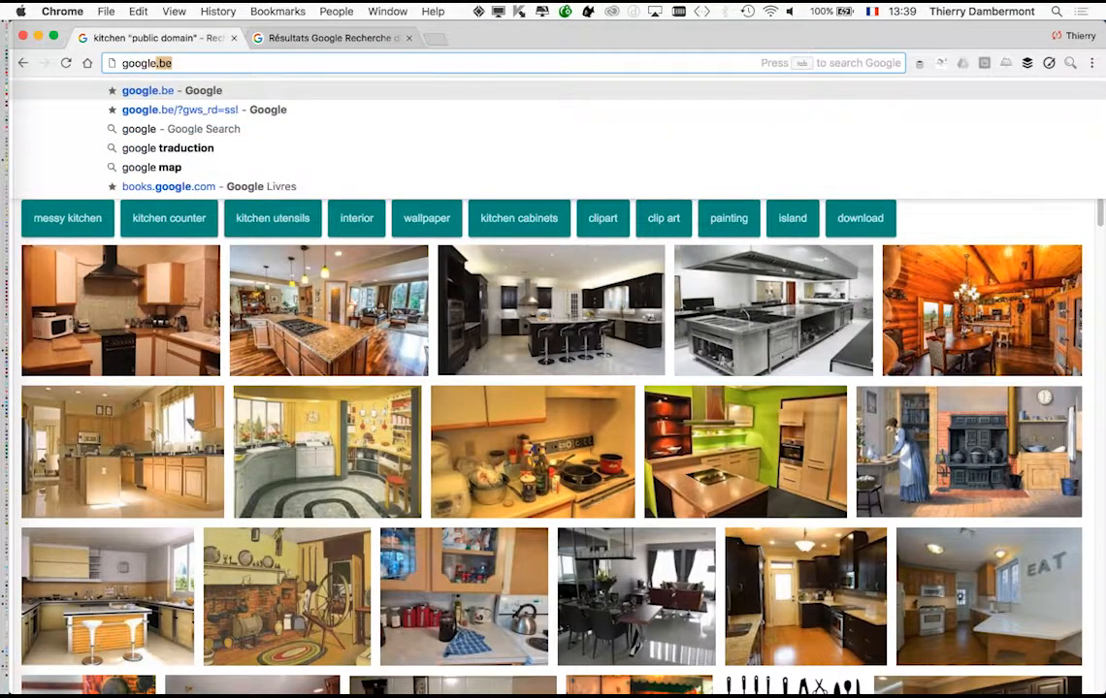
{"action": "key", "text": "Return"}
{"action": "left_click", "coordinate": [954, 127]}
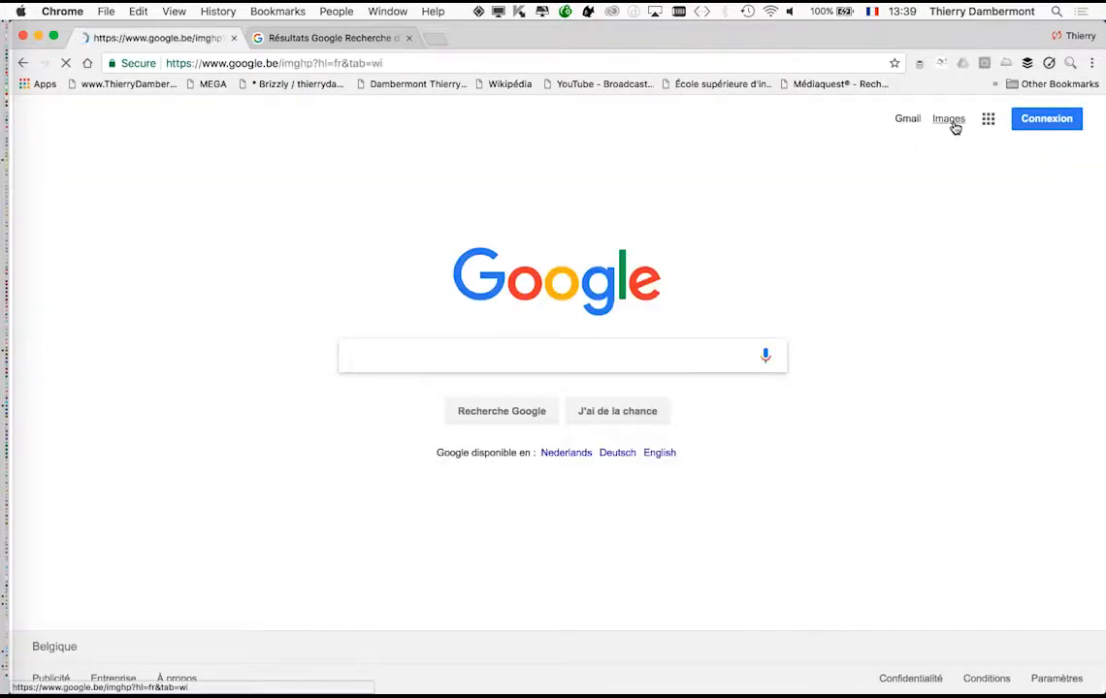
{"action": "type", "text": "kitchen"}
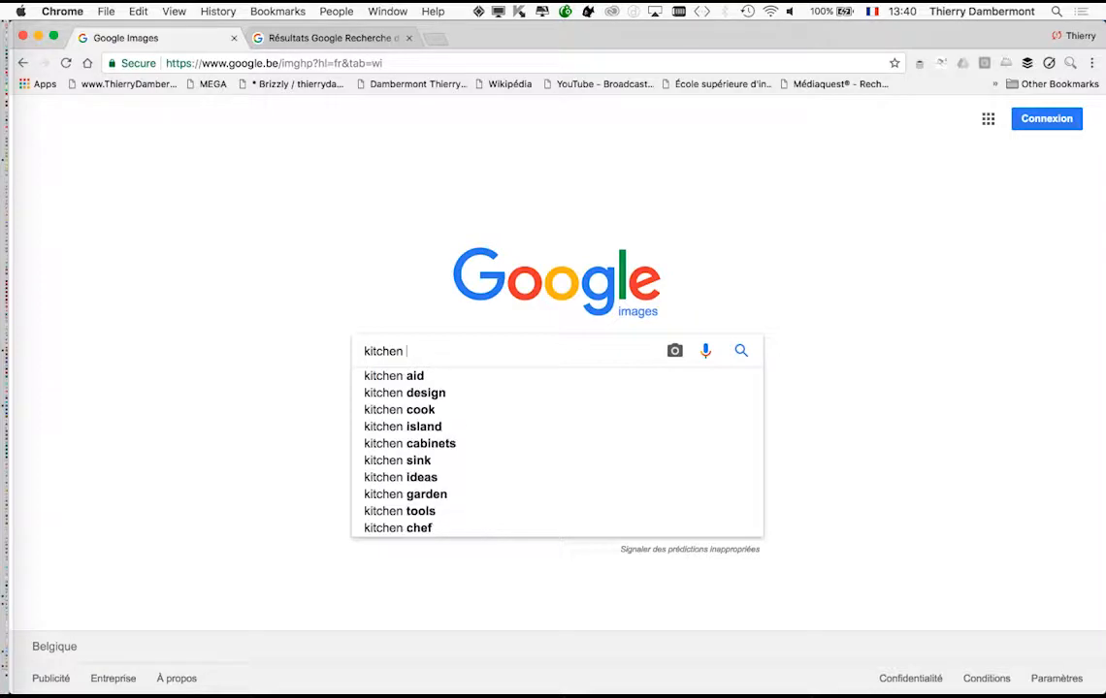
{"action": "type", "text": " \"public domain"}
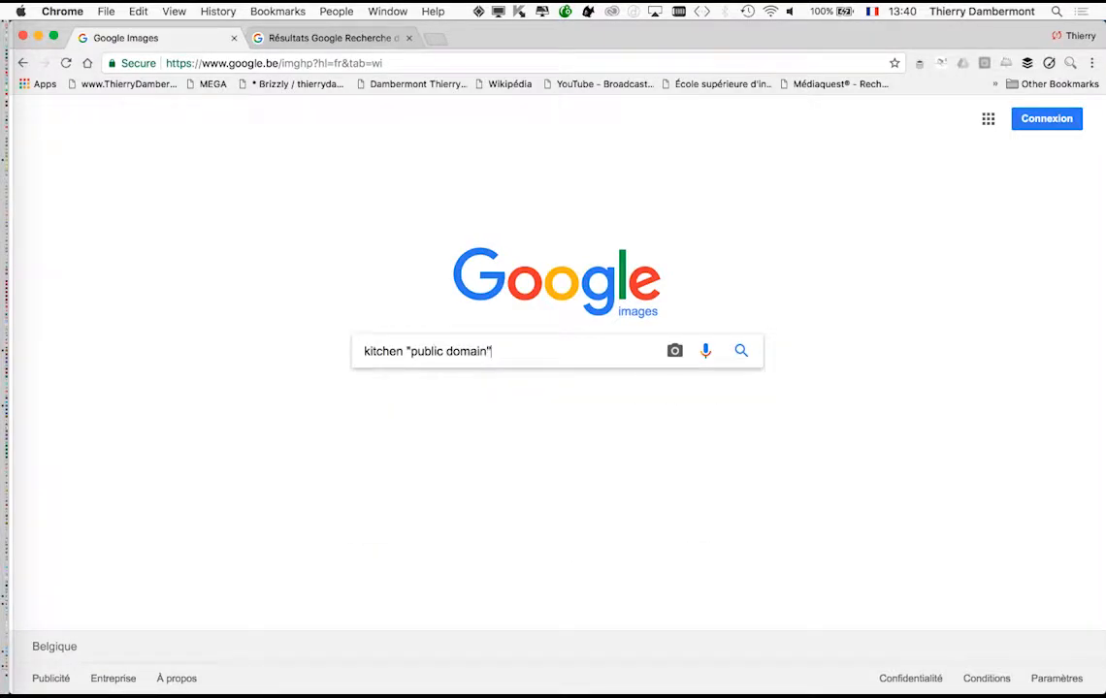
{"action": "key", "text": "Return"}
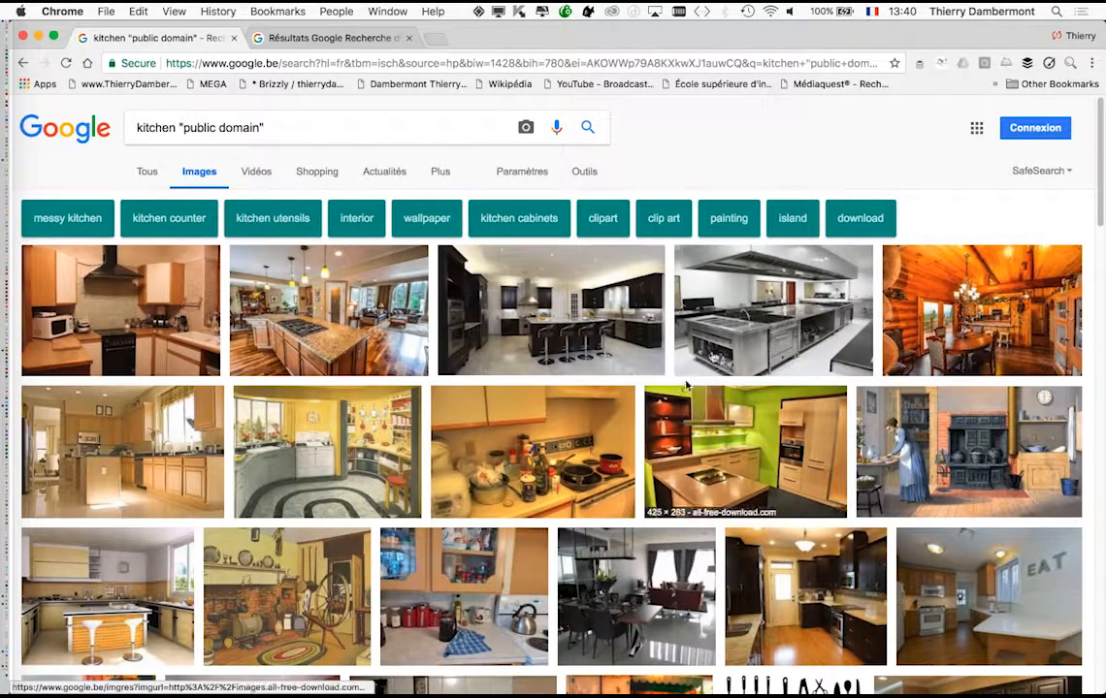
Open the stainless-steel kitchen image at full size and save it as Kitchen.jpg in the "D-colorisation des taches noires" folder of "troisième jour AI - SESSION 7".
{"action": "left_click", "coordinate": [731, 324]}
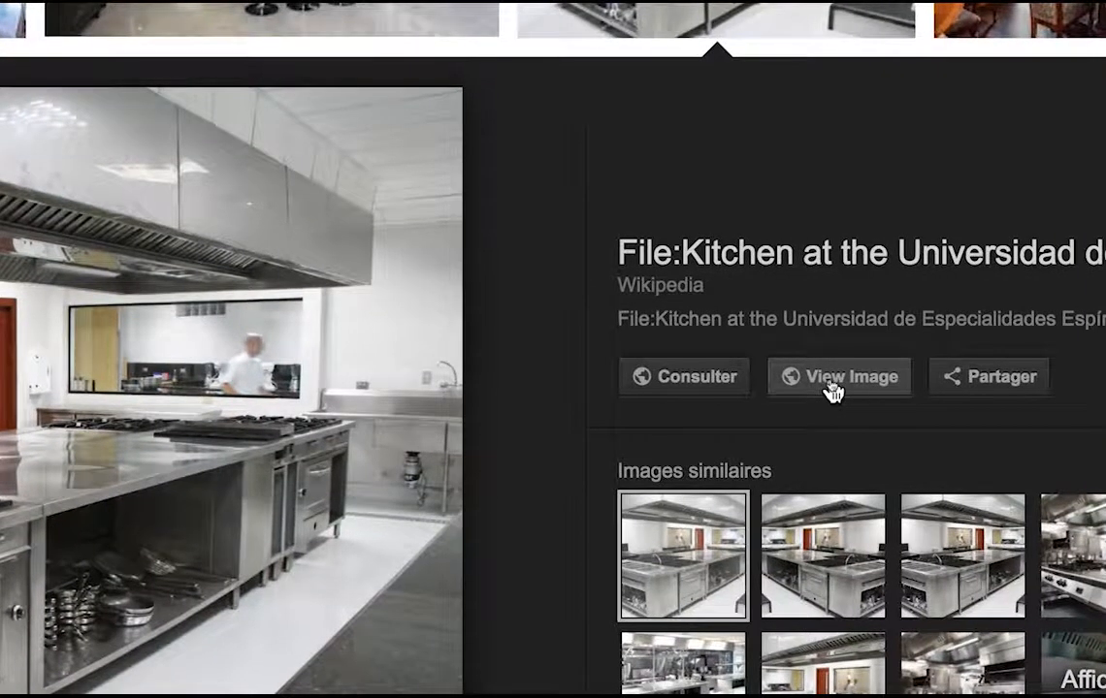
{"action": "left_click", "coordinate": [832, 388]}
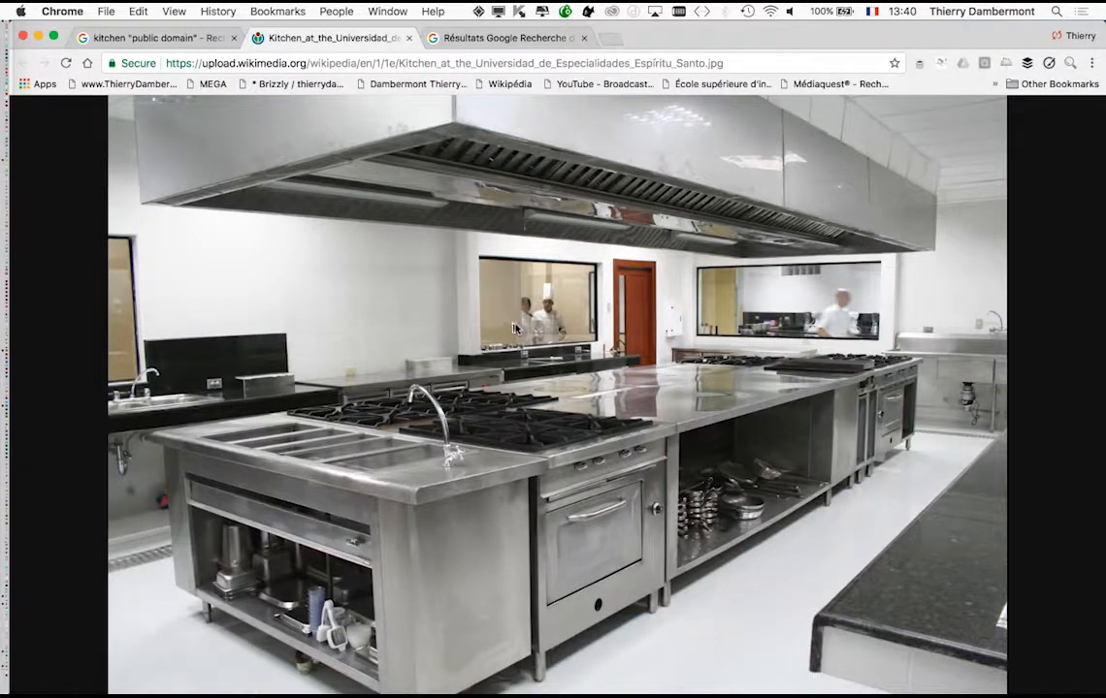
{"action": "right_click", "coordinate": [514, 326]}
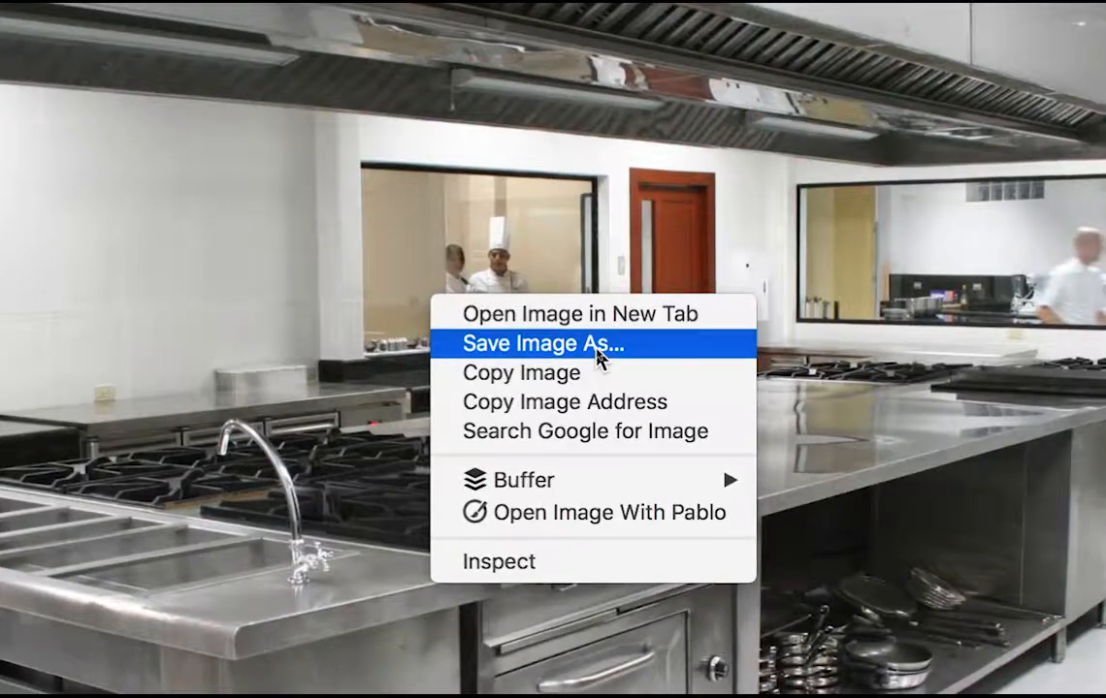
{"action": "left_click", "coordinate": [597, 348]}
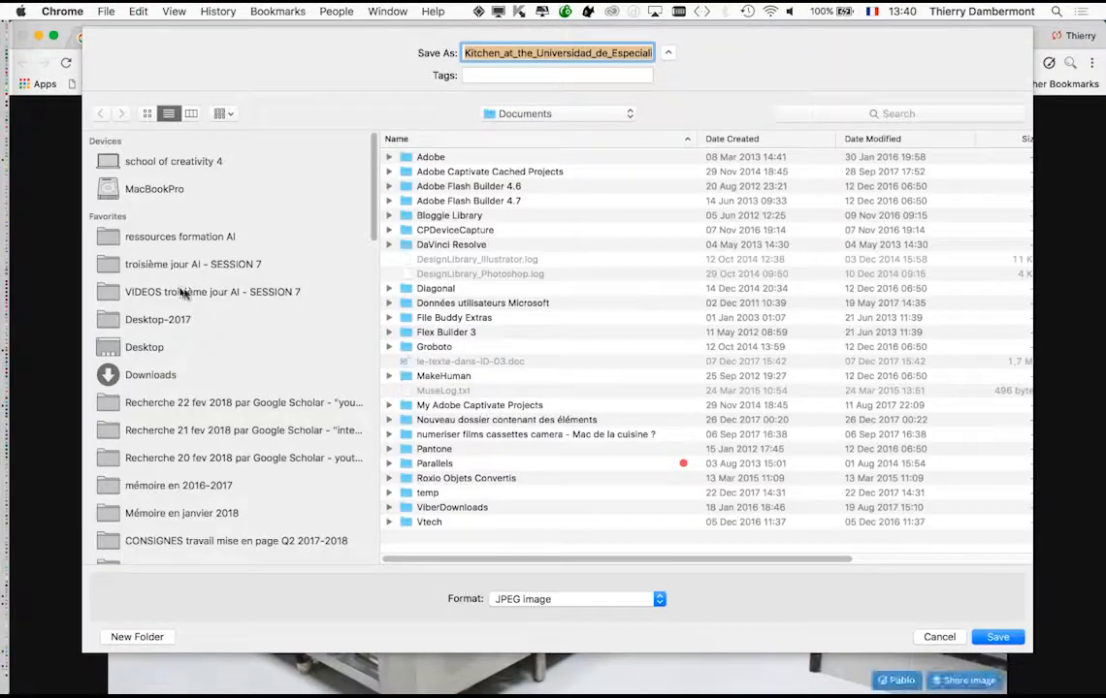
{"action": "left_click", "coordinate": [184, 265]}
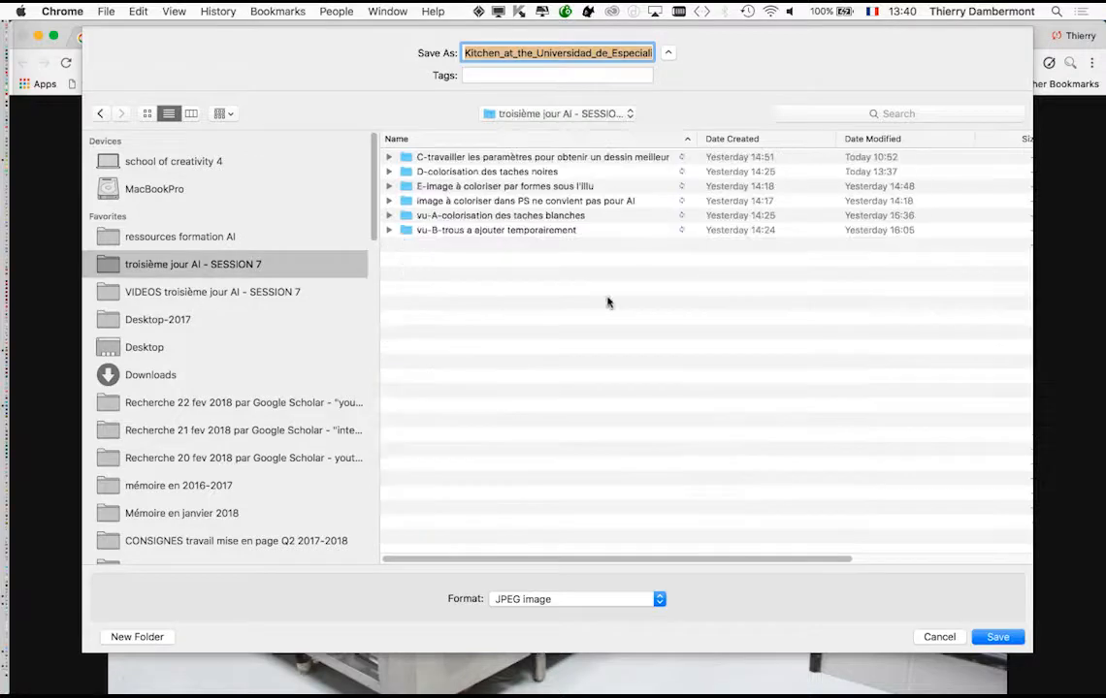
{"action": "double_click", "coordinate": [469, 173]}
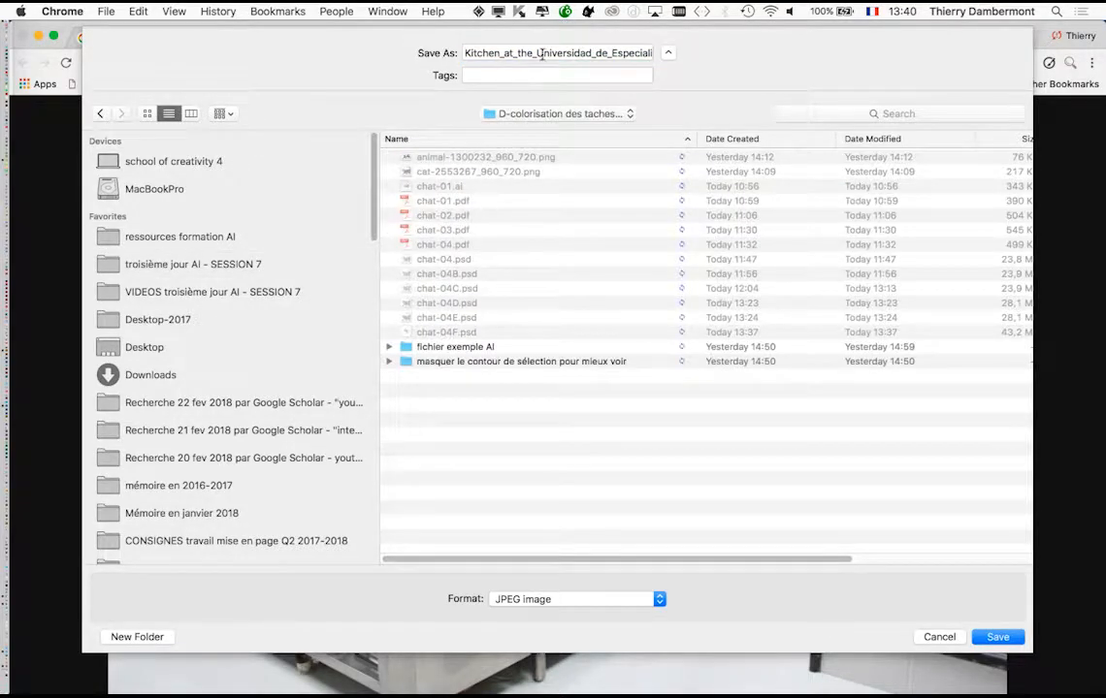
{"action": "left_click_drag", "start_coordinate": [464, 53], "coordinate": [675, 56]}
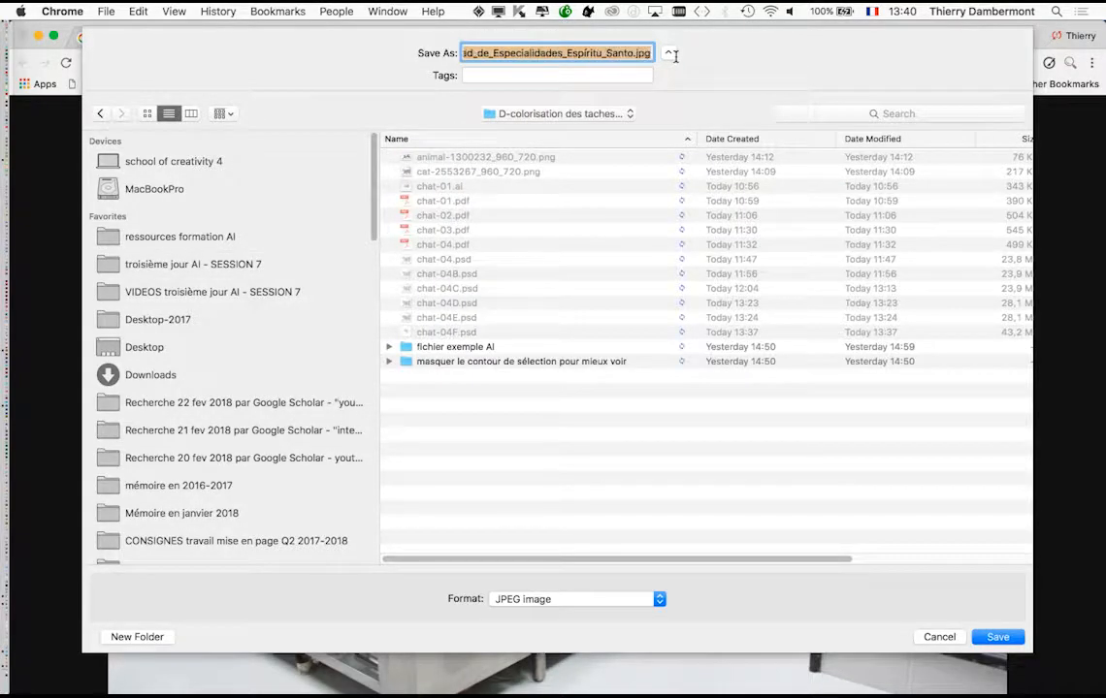
{"action": "type", "text": "Kitchen"}
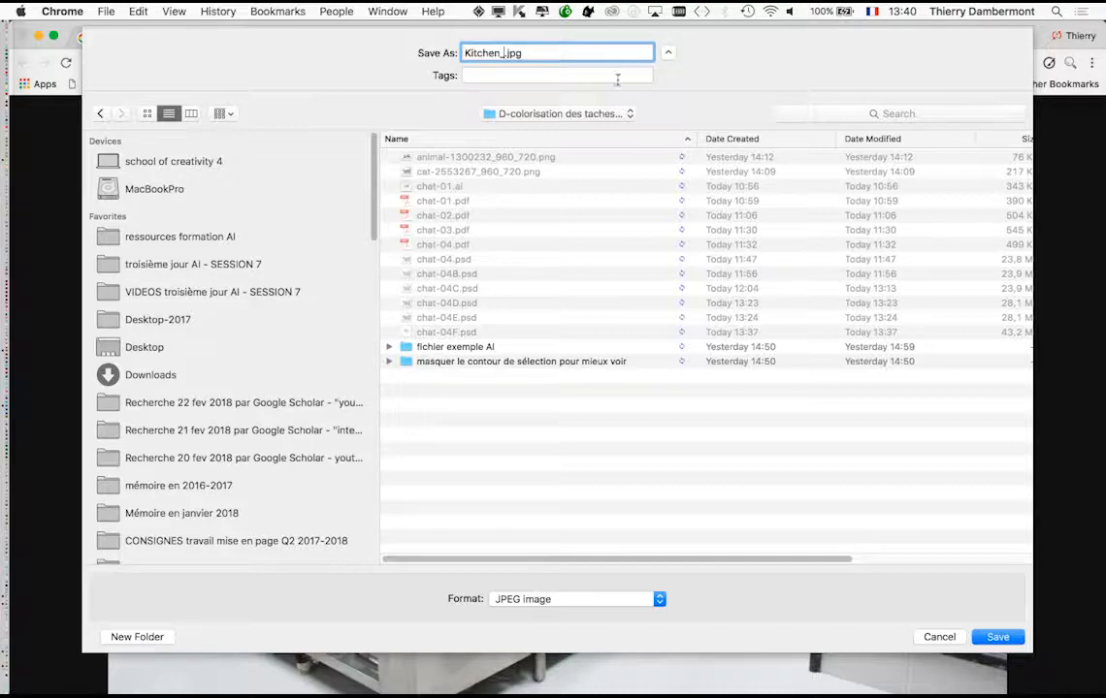
{"action": "left_click", "coordinate": [997, 636]}
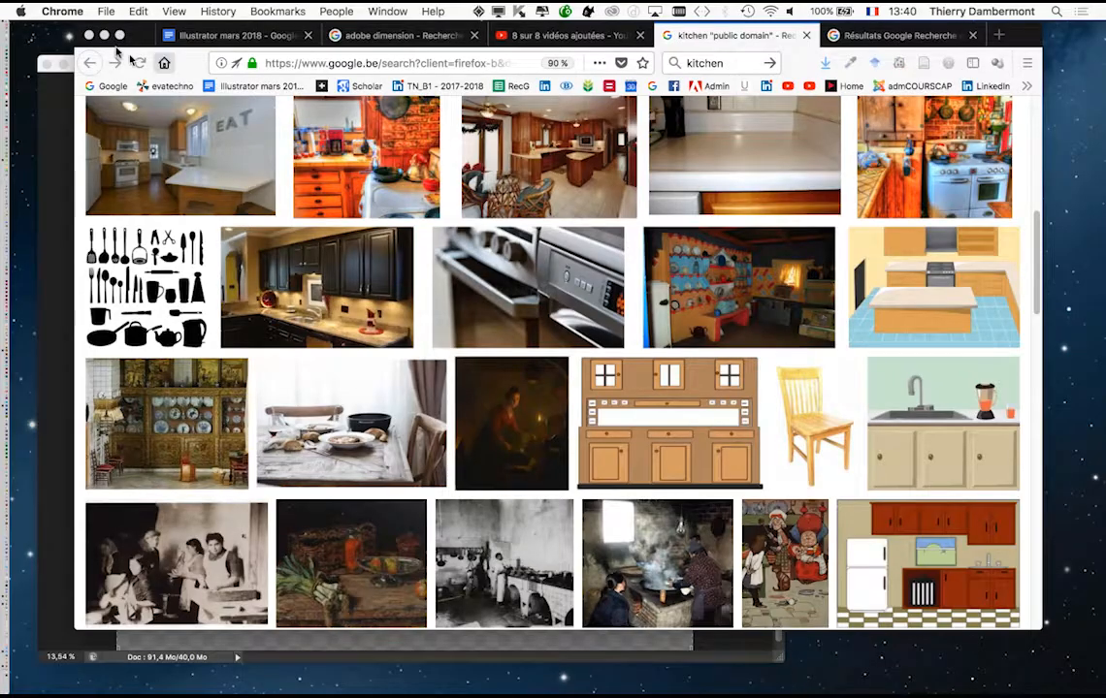
Minimize the browser window and, in Photoshop, open Kitchen.jpg from the "D-colorisation des taches noires" folder.
{"action": "left_click", "coordinate": [105, 36]}
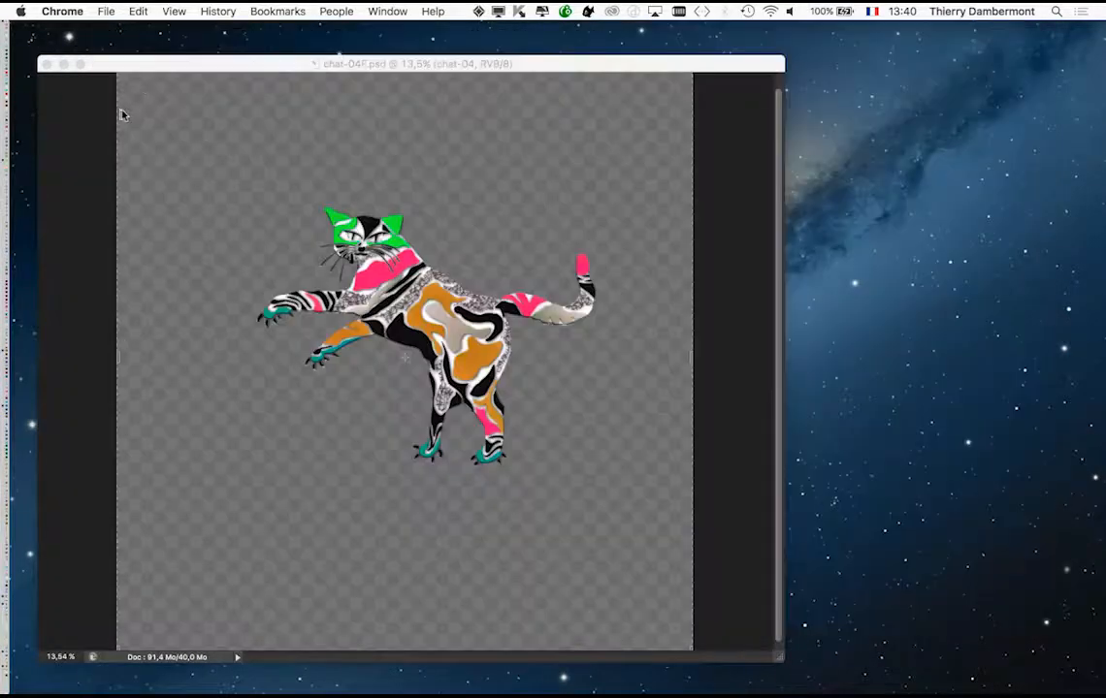
{"action": "left_click", "coordinate": [141, 66]}
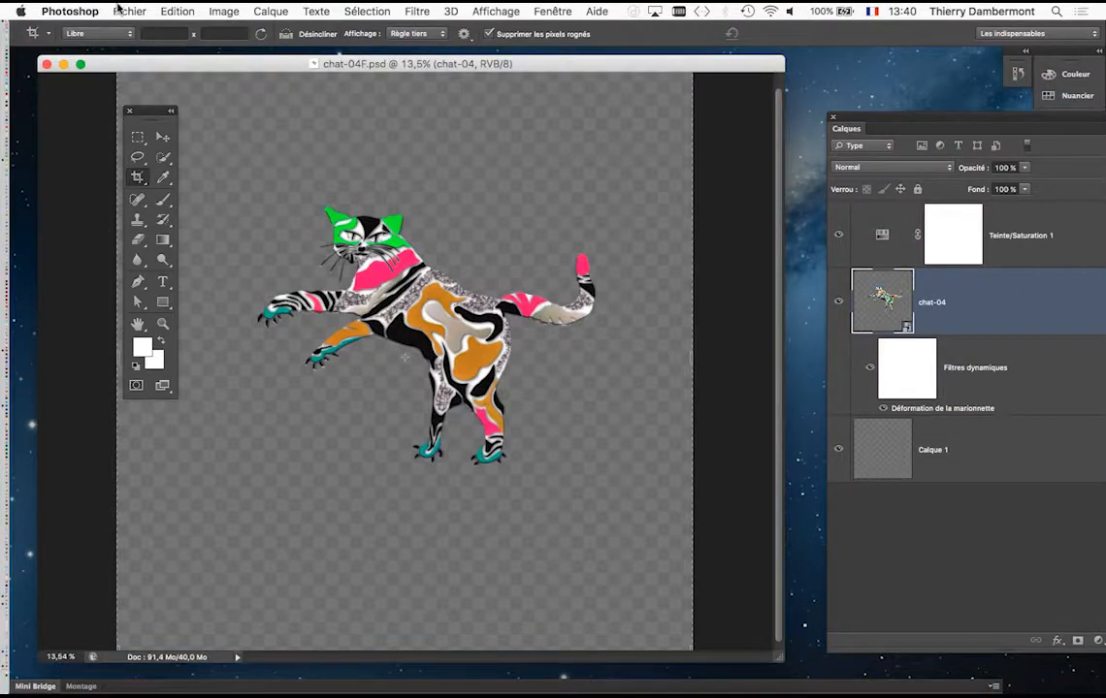
{"action": "left_click", "coordinate": [124, 10]}
{"action": "left_click", "coordinate": [584, 136]}
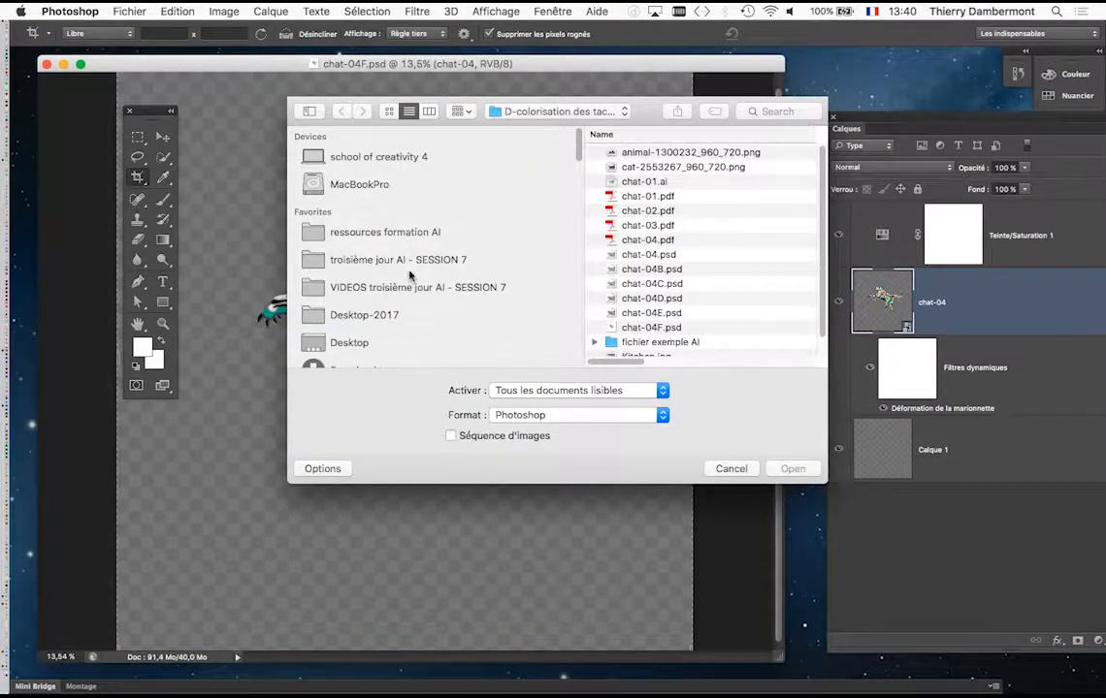
{"action": "left_click", "coordinate": [403, 258]}
{"action": "double_click", "coordinate": [665, 167]}
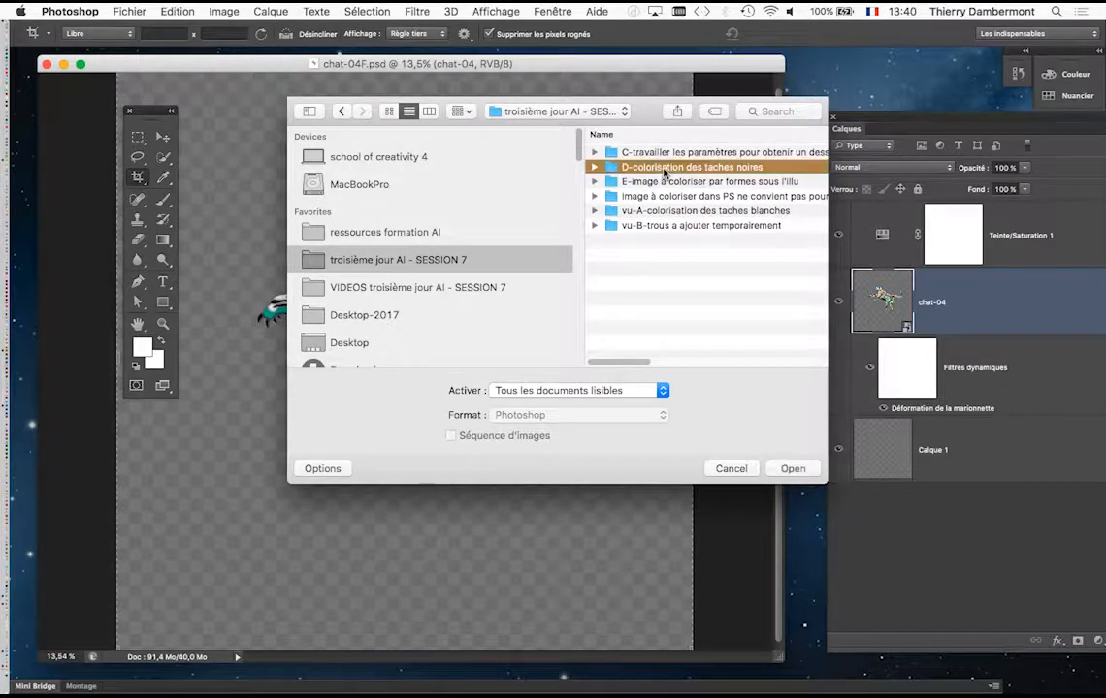
{"action": "scroll", "coordinate": [665, 252], "scroll_direction": "down", "scroll_amount": 2}
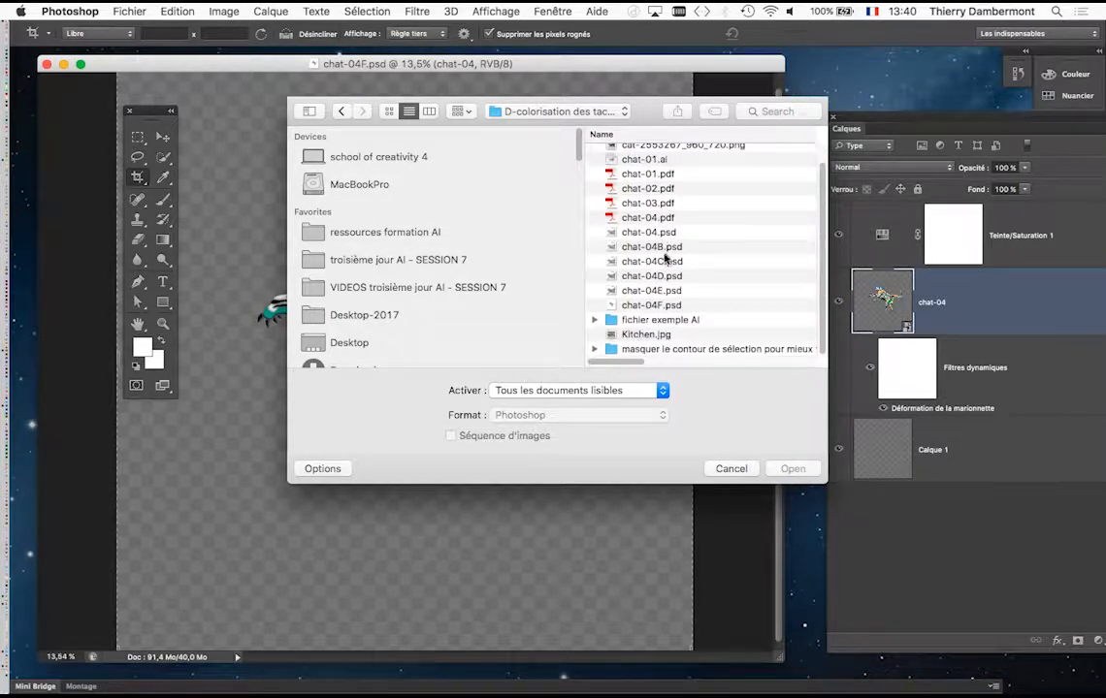
{"action": "left_click", "coordinate": [650, 335]}
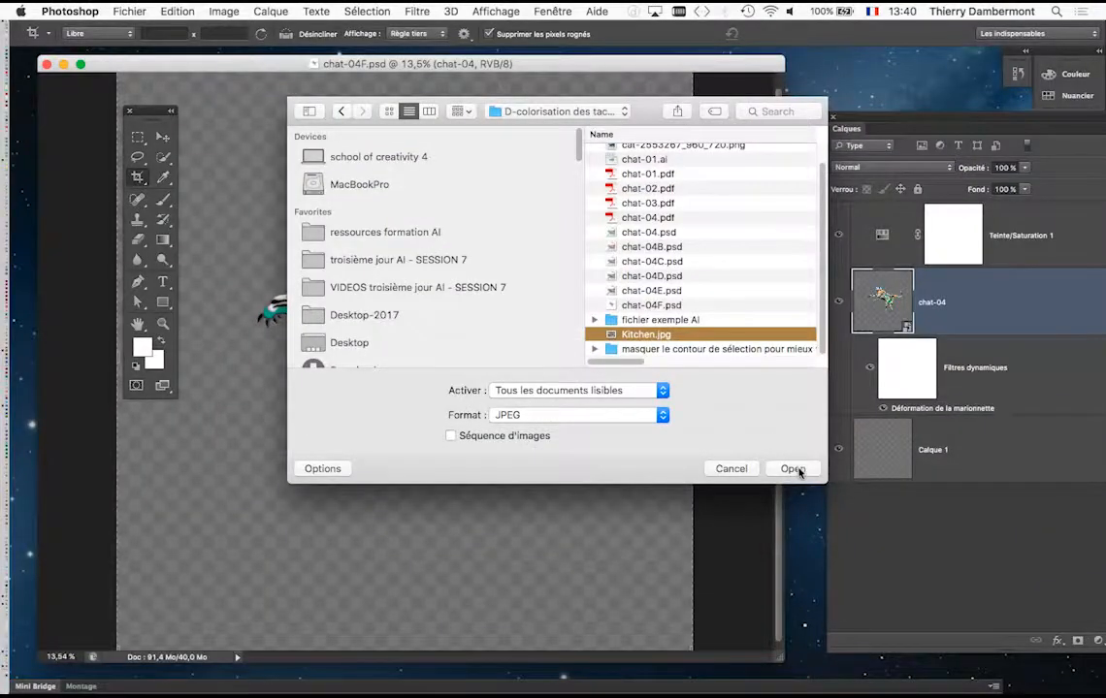
{"action": "left_click", "coordinate": [793, 470]}
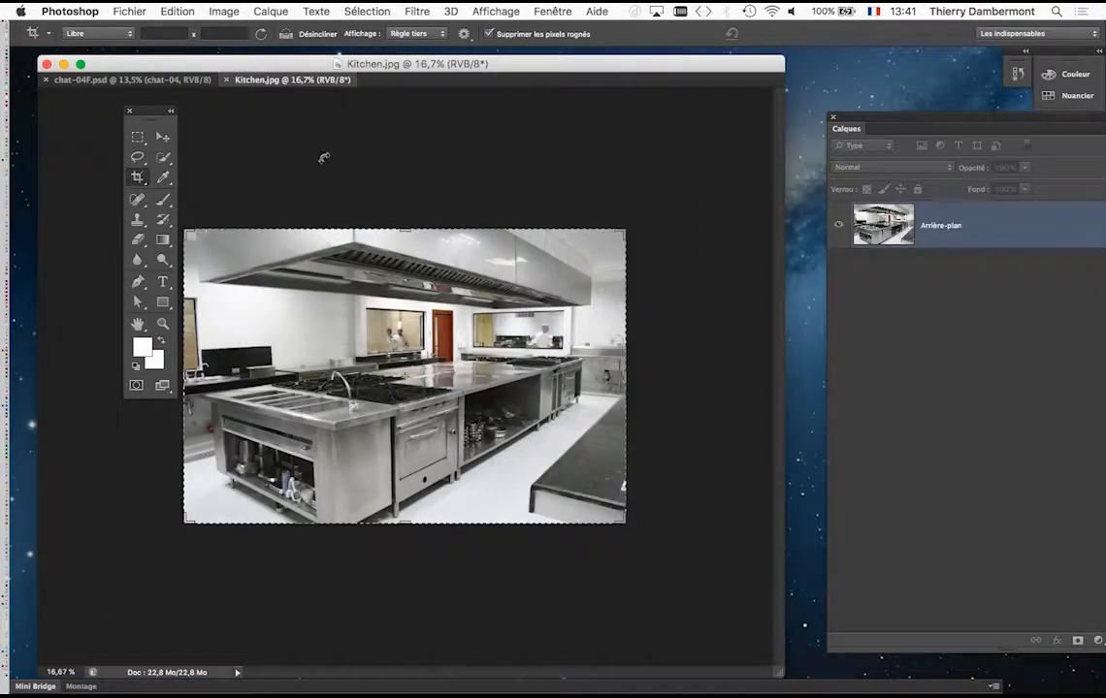
Detach the Kitchen.jpg document into its own floating window, separate from chat-04F.psd.
{"action": "left_click_drag", "start_coordinate": [291, 83], "coordinate": [443, 134]}
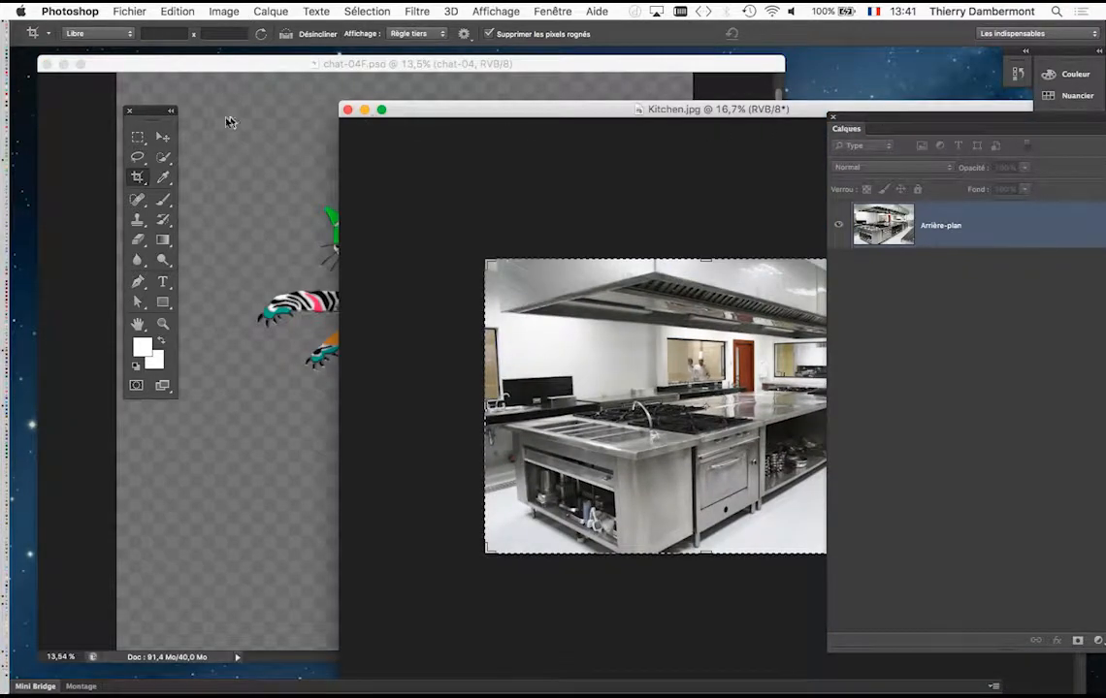
Resize and arrange the chat-04F.psd and Kitchen.jpg windows side by side, leaving chat-04F.psd active with the Move tool selected.
{"action": "left_click", "coordinate": [162, 138]}
{"action": "left_click", "coordinate": [565, 66]}
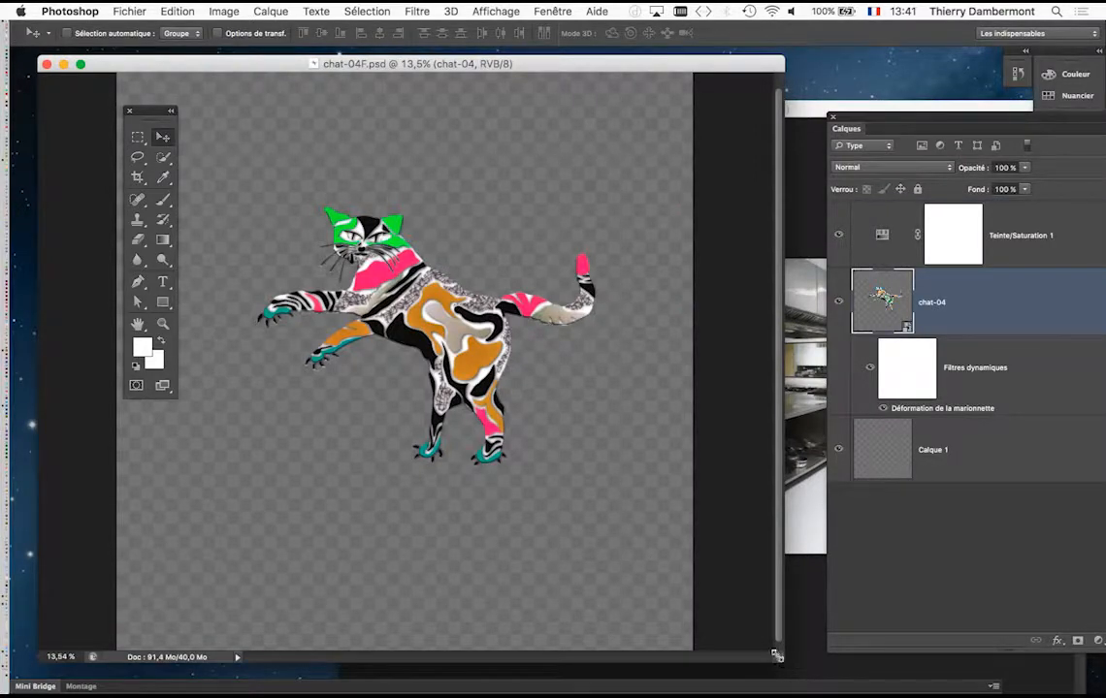
{"action": "left_click_drag", "start_coordinate": [776, 655], "coordinate": [511, 660]}
{"action": "left_click_drag", "start_coordinate": [552, 113], "coordinate": [349, 114]}
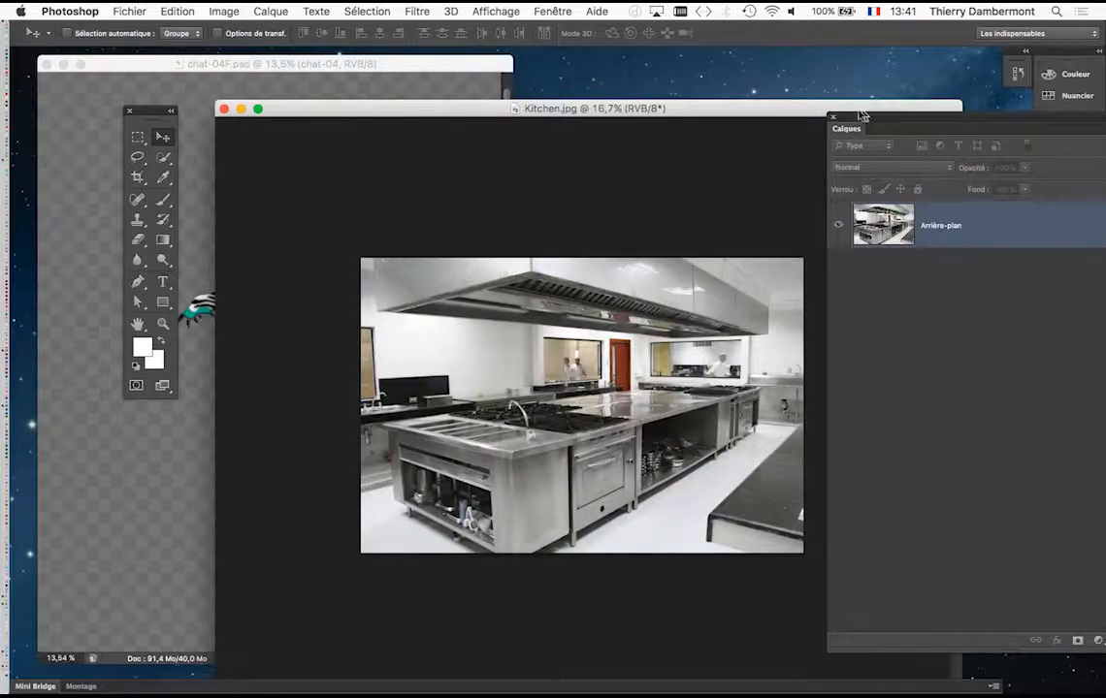
{"action": "left_click", "coordinate": [835, 118]}
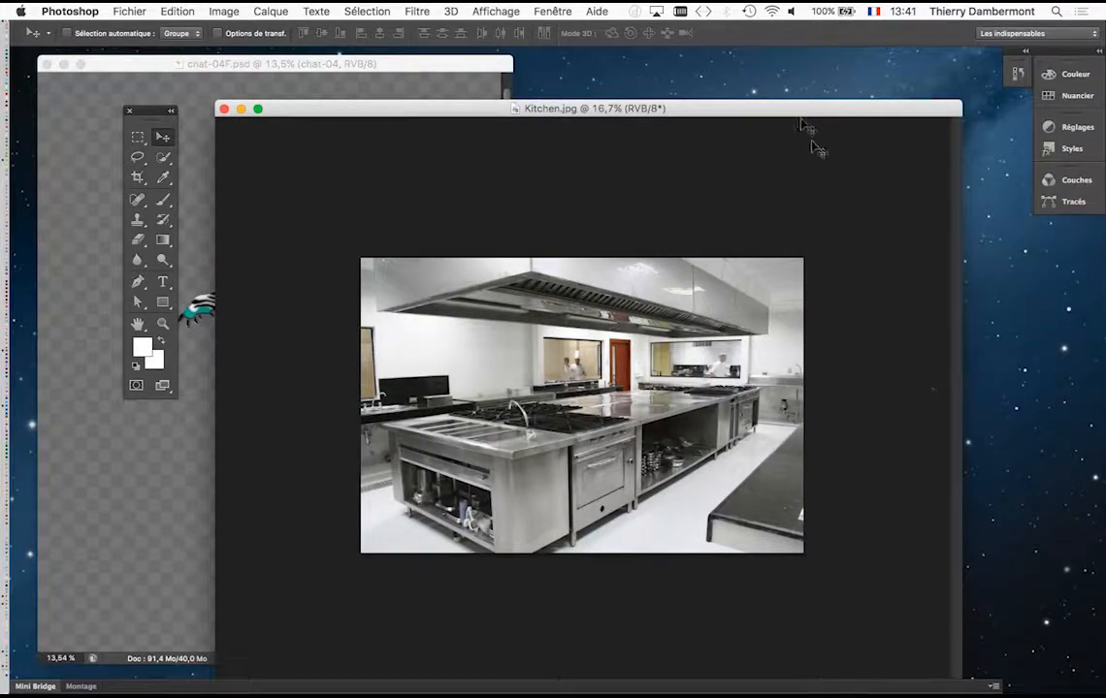
{"action": "left_click_drag", "start_coordinate": [794, 107], "coordinate": [812, 73]}
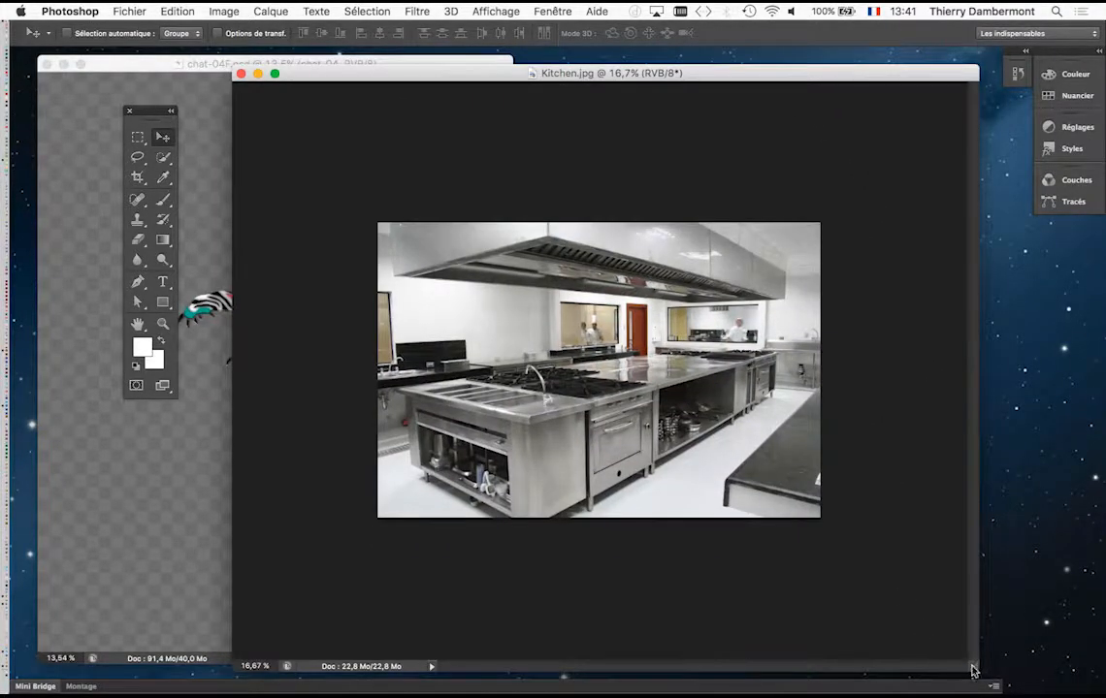
{"action": "left_click_drag", "start_coordinate": [972, 669], "coordinate": [667, 578]}
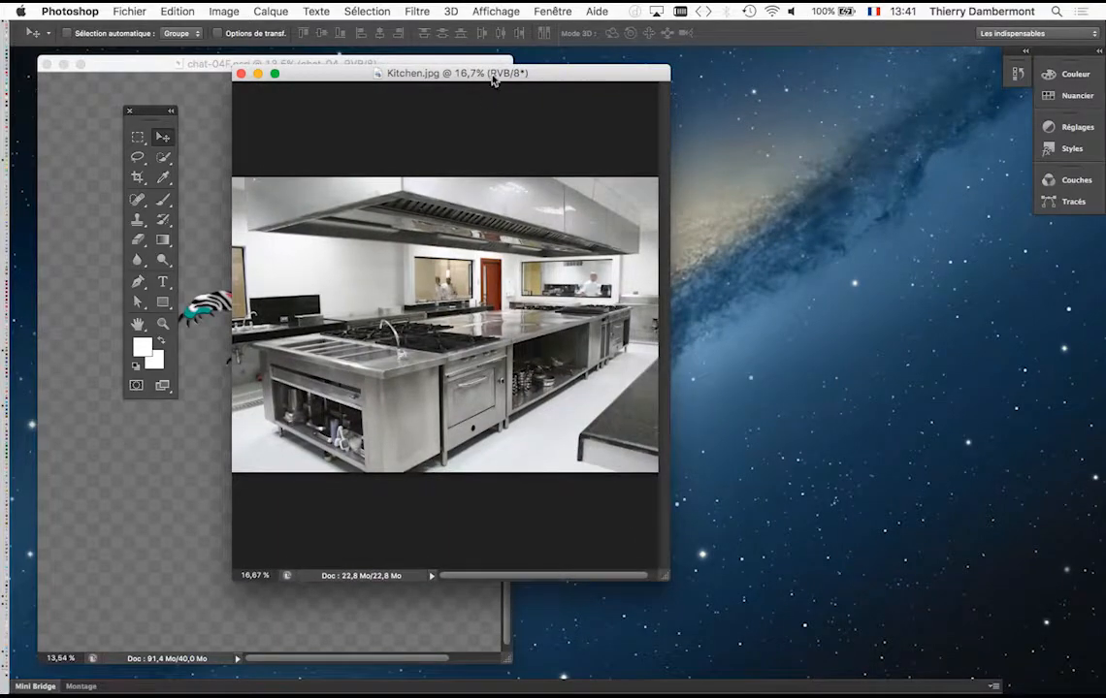
{"action": "left_click_drag", "start_coordinate": [493, 80], "coordinate": [789, 85]}
{"action": "left_click", "coordinate": [369, 71]}
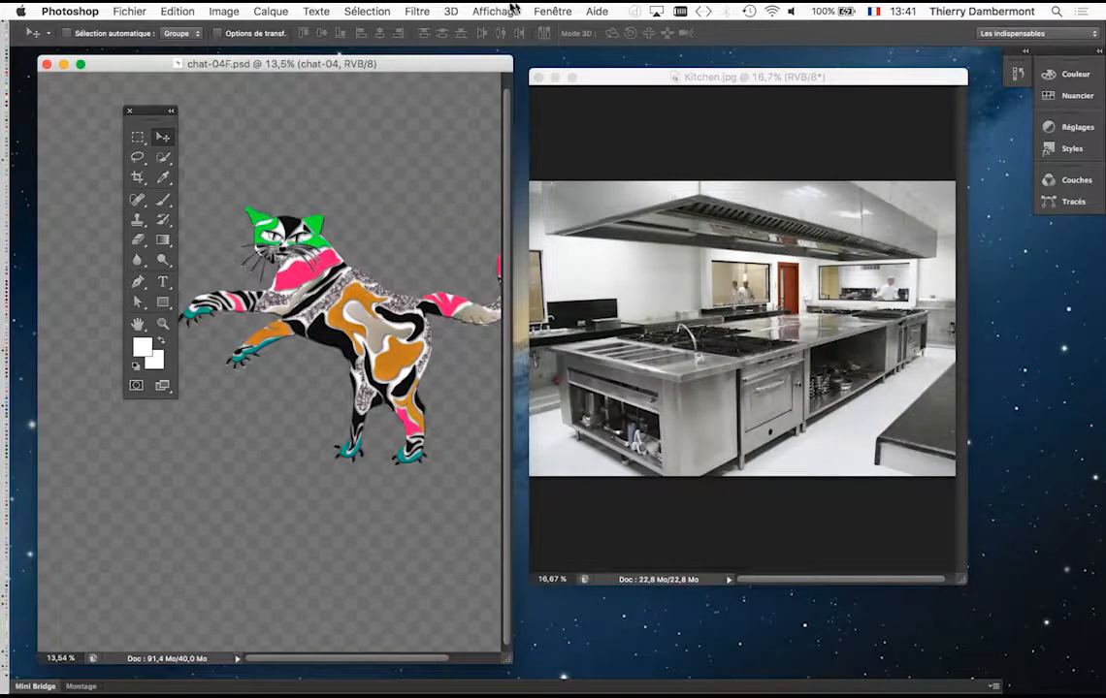
Show the layers list and copy the chat-04 smart object layer into the Kitchen.jpg document, accepting the colour profile conversion.
{"action": "left_click", "coordinate": [552, 10]}
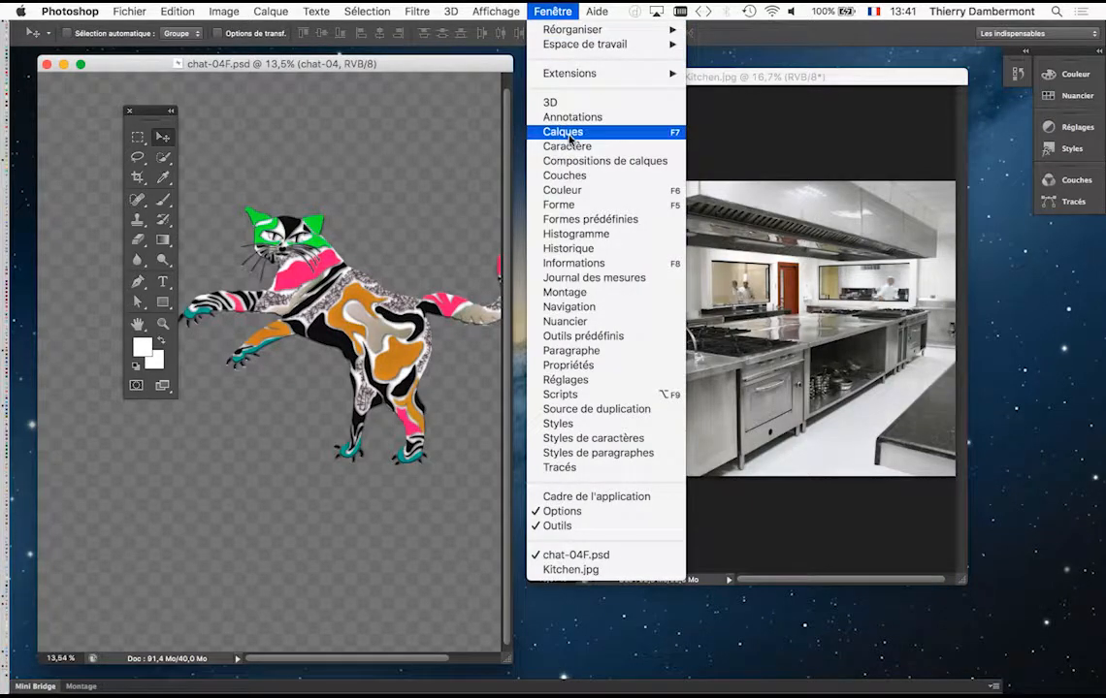
{"action": "left_click", "coordinate": [568, 132]}
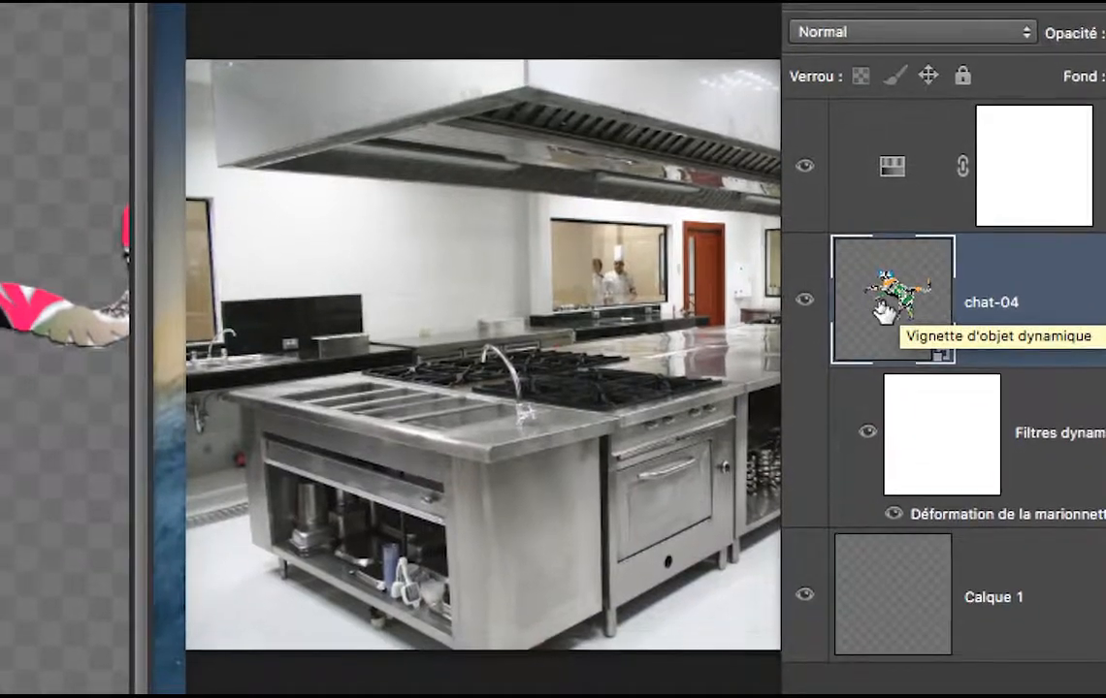
{"action": "double_click", "coordinate": [882, 308]}
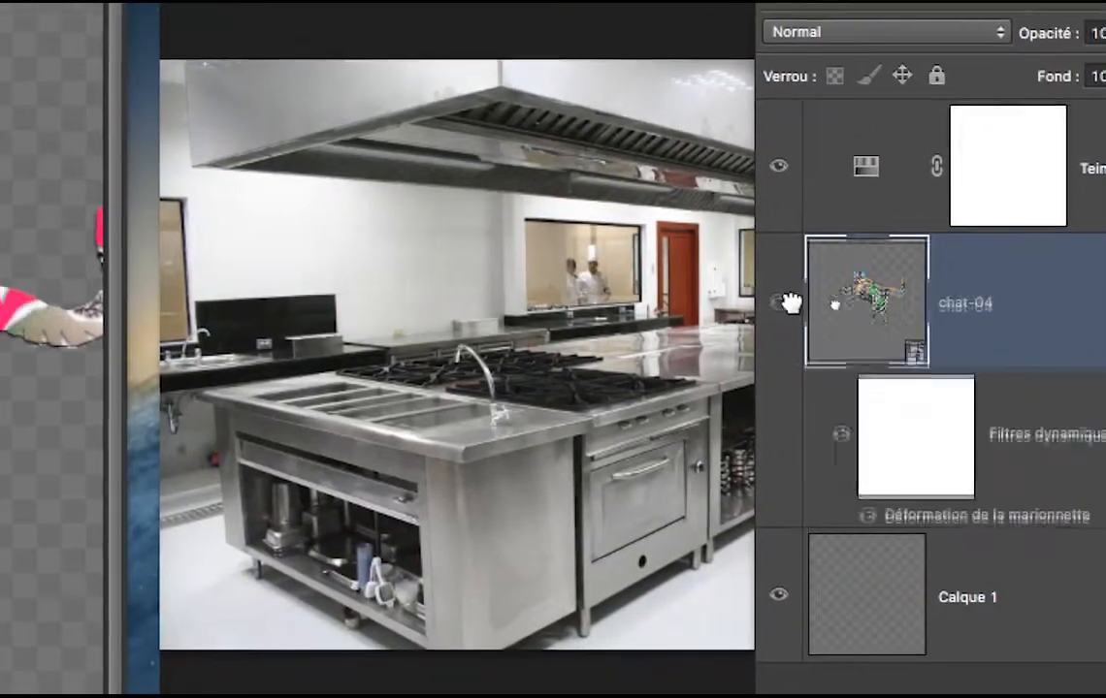
{"action": "left_click_drag", "start_coordinate": [791, 303], "coordinate": [631, 326]}
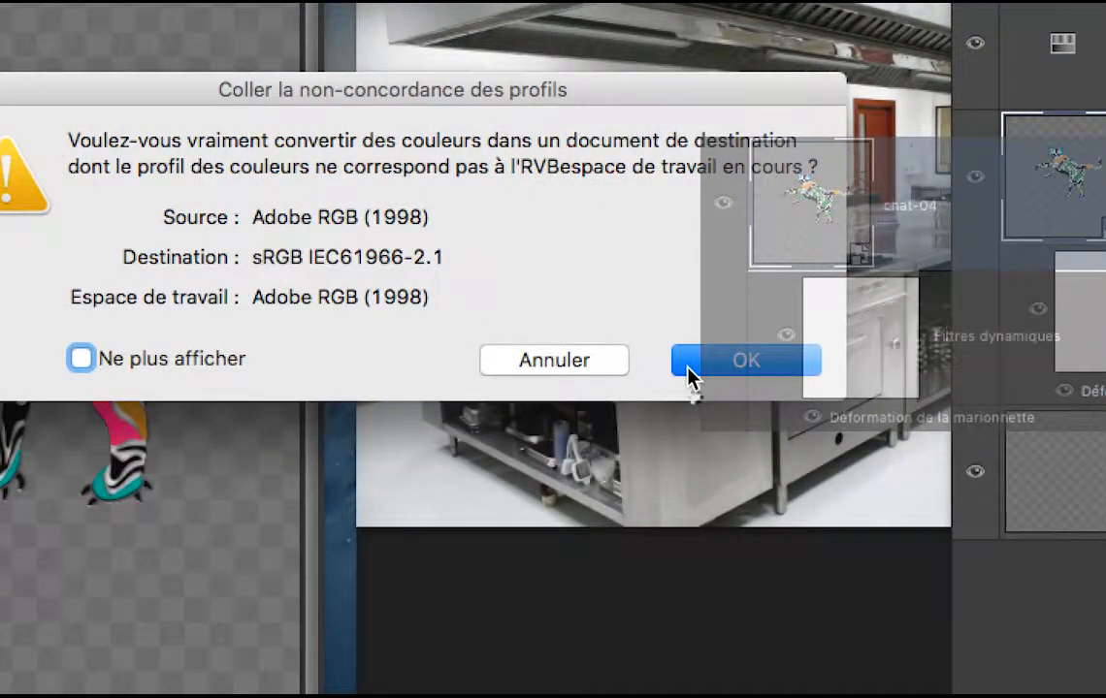
{"action": "left_click", "coordinate": [689, 368]}
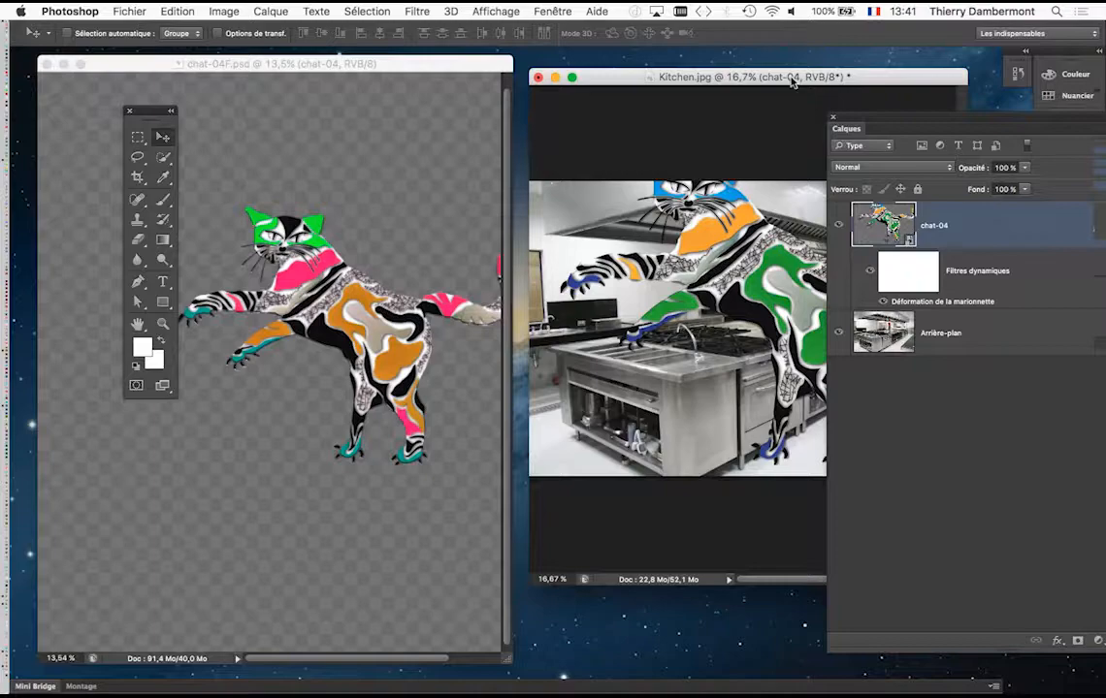
Display the Kitchen.jpg document in full-screen mode with the menu bar kept.
{"action": "left_click_drag", "start_coordinate": [792, 81], "coordinate": [569, 111]}
{"action": "key", "text": "f"}
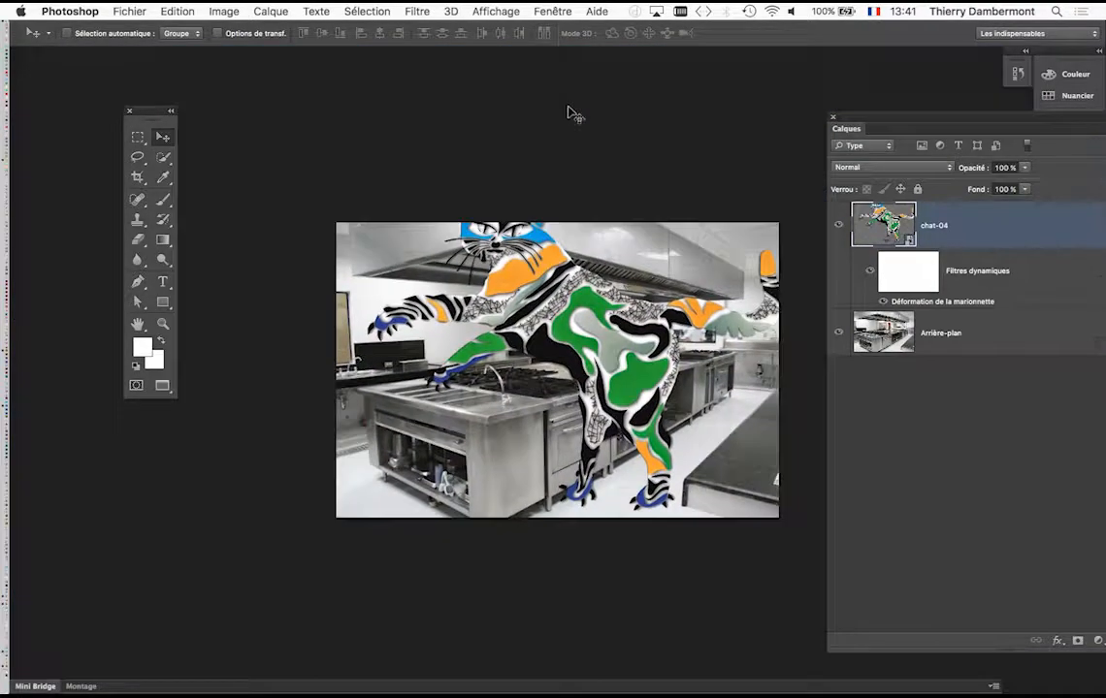
{"action": "scroll", "coordinate": [447, 304], "scroll_direction": "right", "scroll_amount": 3}
{"action": "scroll", "coordinate": [448, 303], "scroll_direction": "up", "scroll_amount": 1}
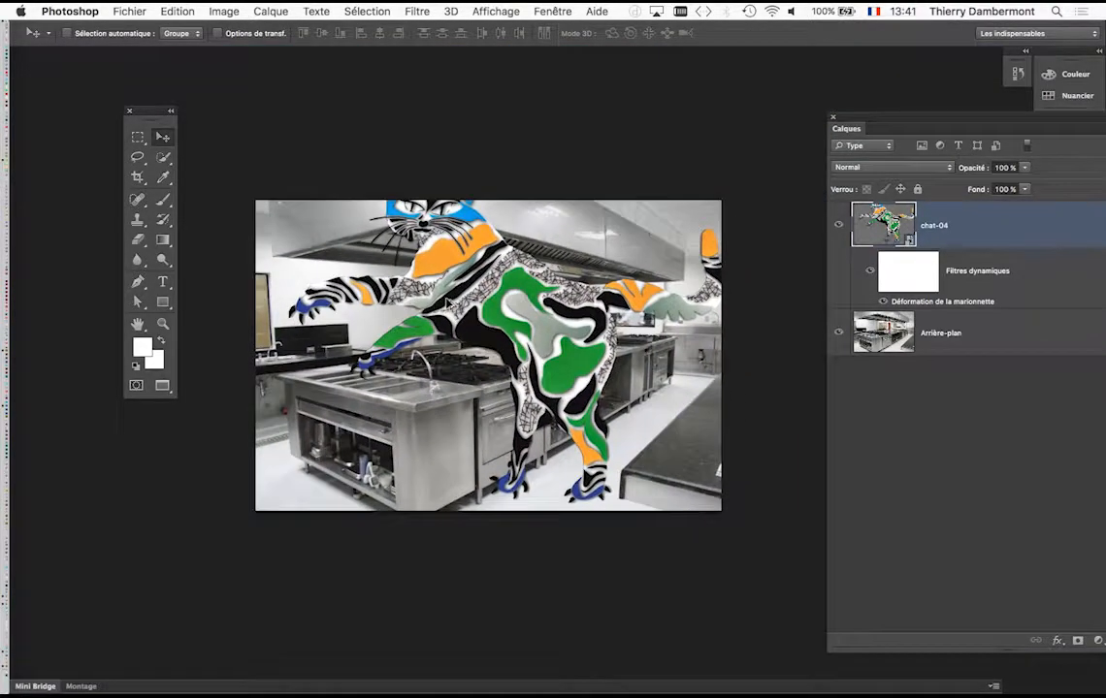
Scale the chat-04 layer with Free Transform to about 166%, roughly 42 by 38 cm, towards its lower-right corner, and apply it.
{"action": "left_click", "coordinate": [178, 12]}
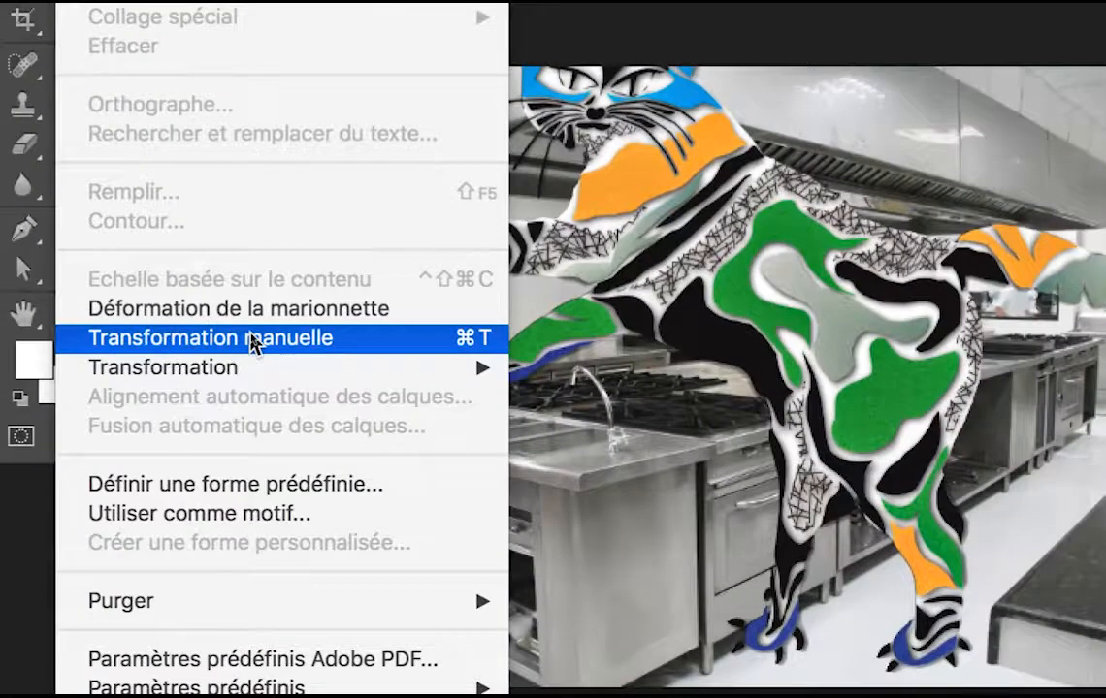
{"action": "left_click", "coordinate": [251, 337]}
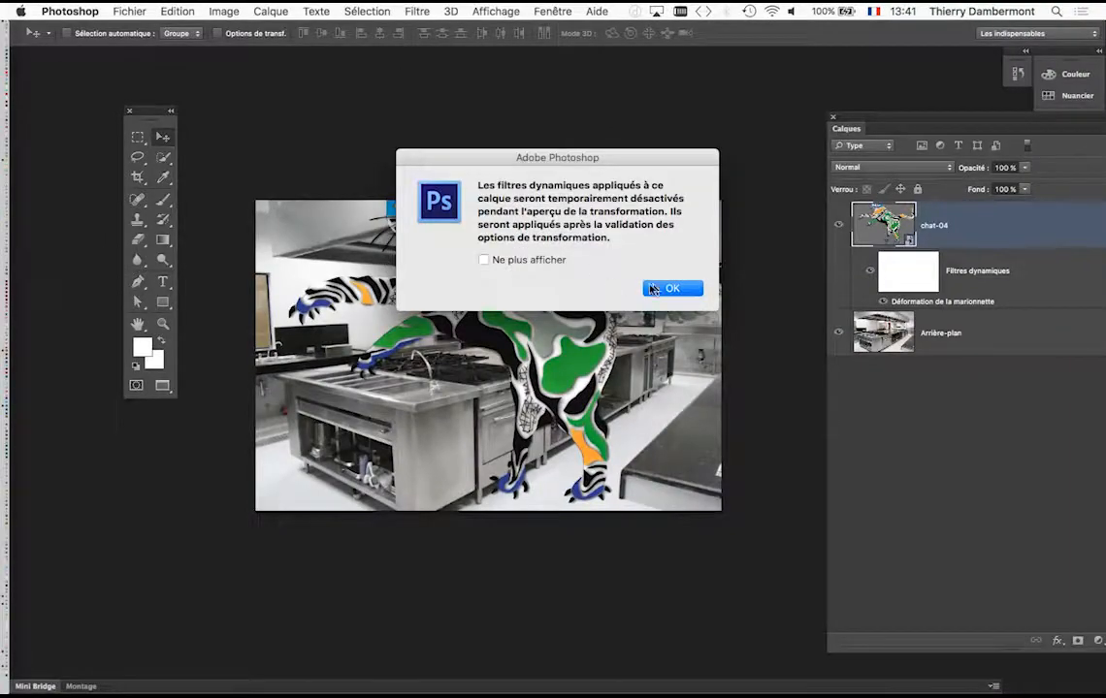
{"action": "left_click", "coordinate": [669, 288]}
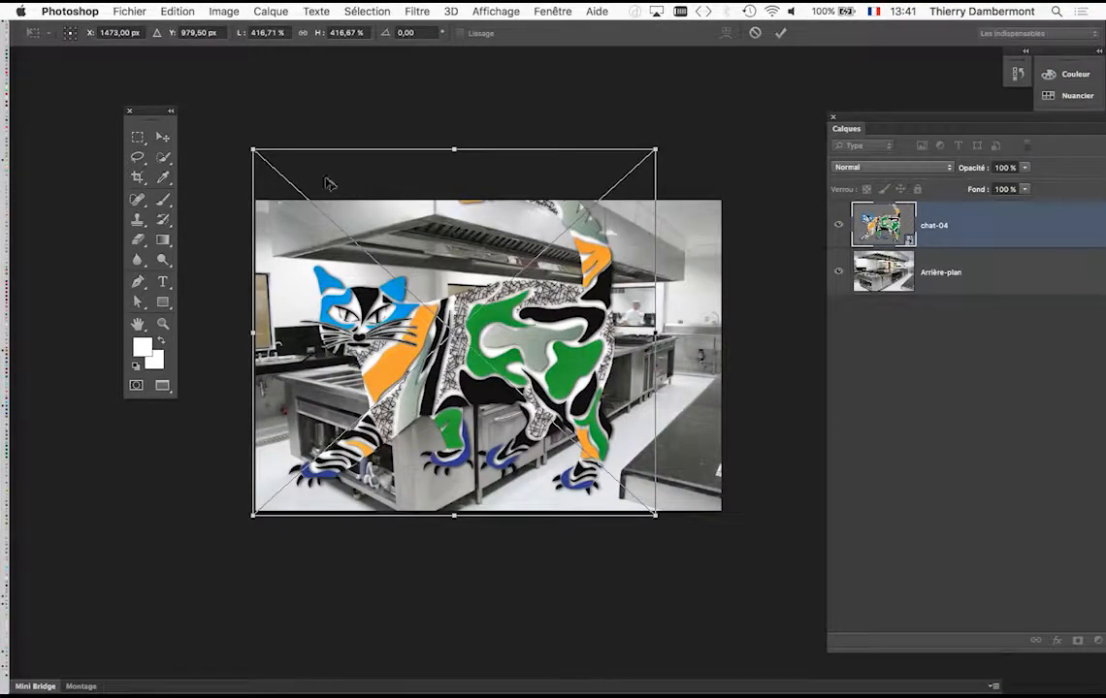
{"action": "left_click_drag", "start_coordinate": [252, 150], "coordinate": [540, 320]}
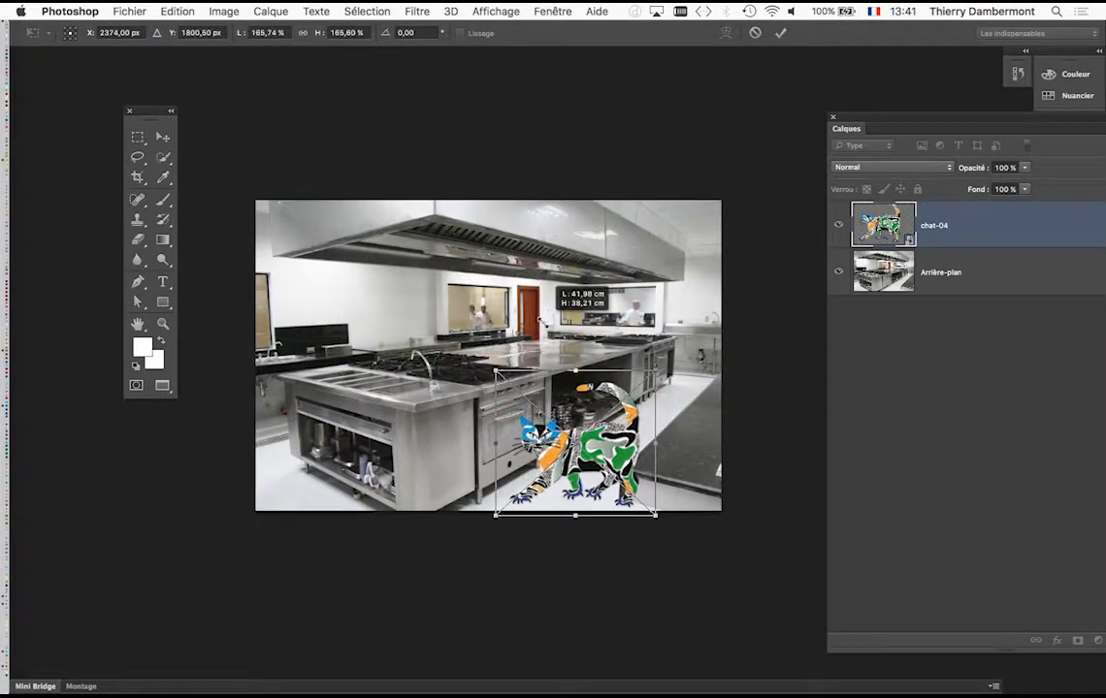
{"action": "left_click", "coordinate": [780, 32]}
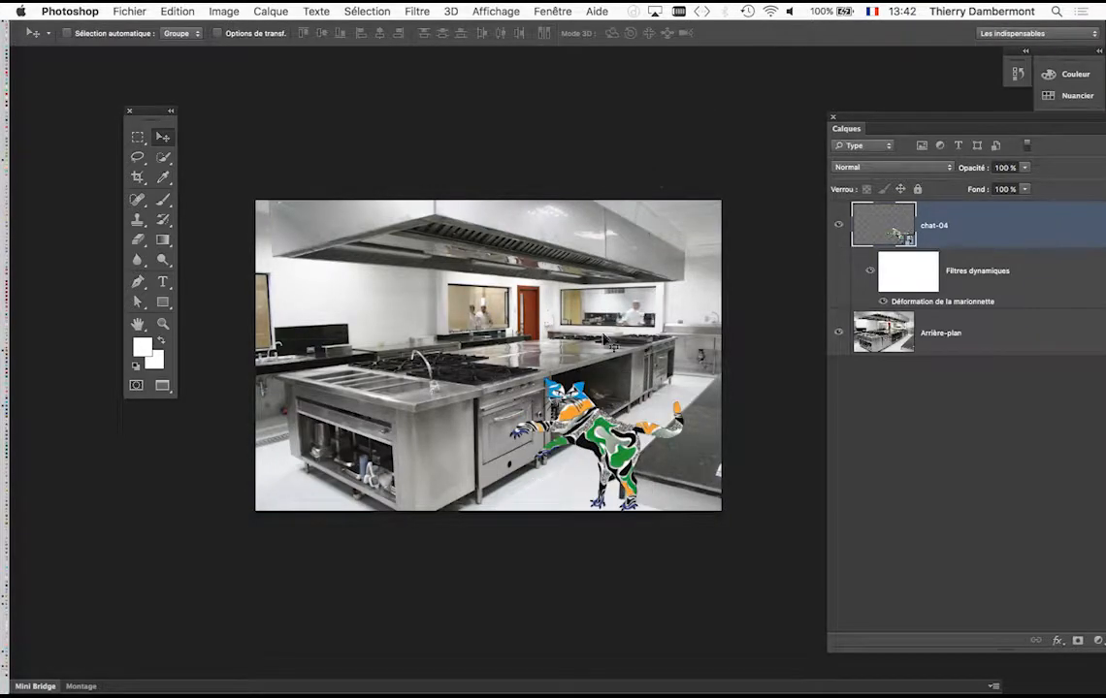
Move the cat up and left so it stands on the floor with its raised front paw at the worktop edge above the oven.
{"action": "left_click_drag", "start_coordinate": [611, 404], "coordinate": [566, 363]}
{"action": "scroll", "coordinate": [545, 403], "scroll_direction": "up", "scroll_amount": 10}
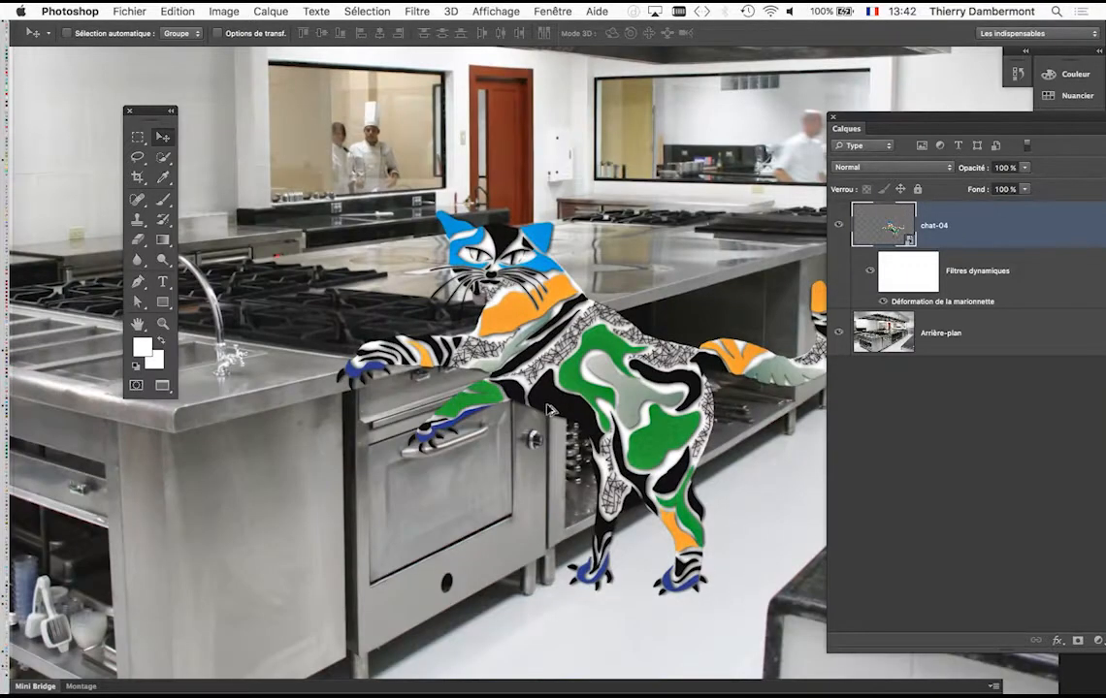
{"action": "scroll", "coordinate": [549, 409], "scroll_direction": "up", "scroll_amount": 2}
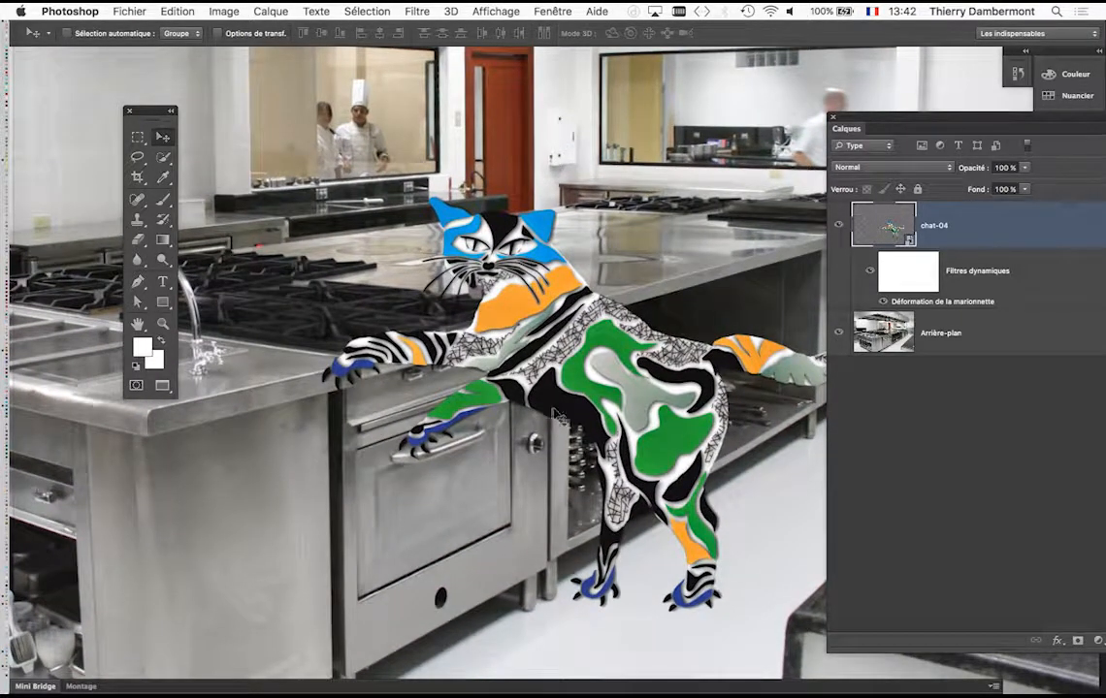
{"action": "left_click_drag", "start_coordinate": [596, 341], "coordinate": [510, 339]}
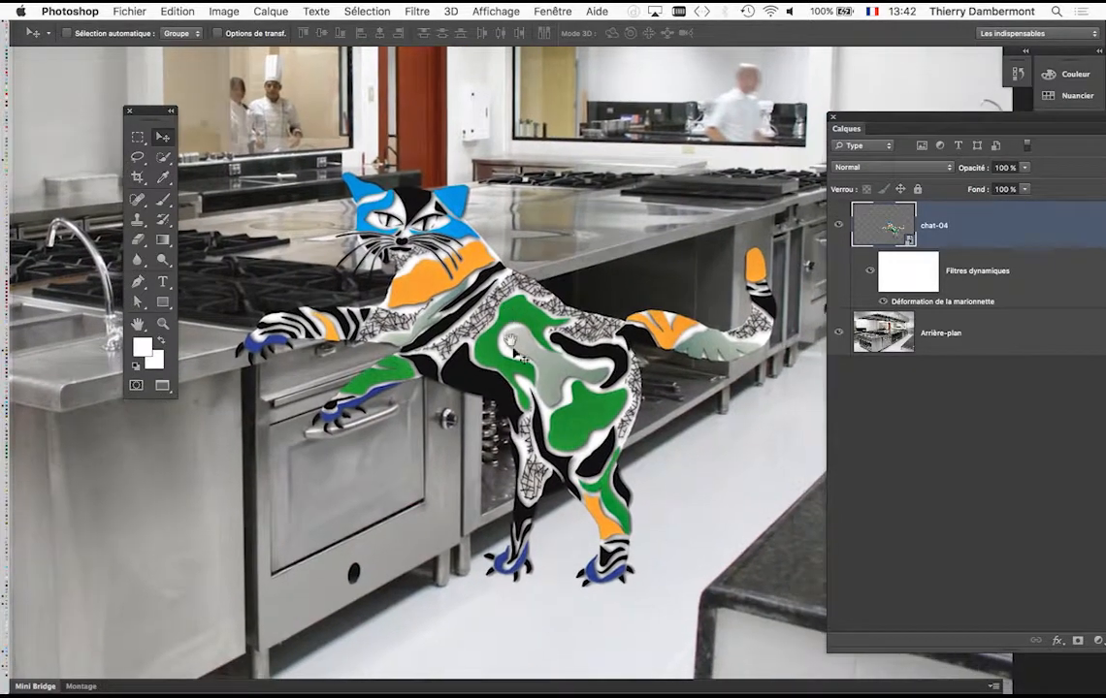
Compare the kitchen with the chat-04 layer hidden and shown, and examine how the cat's hind paws meet the floor.
{"action": "left_click", "coordinate": [840, 227]}
{"action": "left_click", "coordinate": [840, 227]}
{"action": "left_click", "coordinate": [840, 227]}
{"action": "left_click", "coordinate": [840, 227]}
{"action": "left_click", "coordinate": [840, 227]}
{"action": "left_click", "coordinate": [840, 227]}
{"action": "left_click", "coordinate": [840, 227]}
{"action": "left_click", "coordinate": [840, 227]}
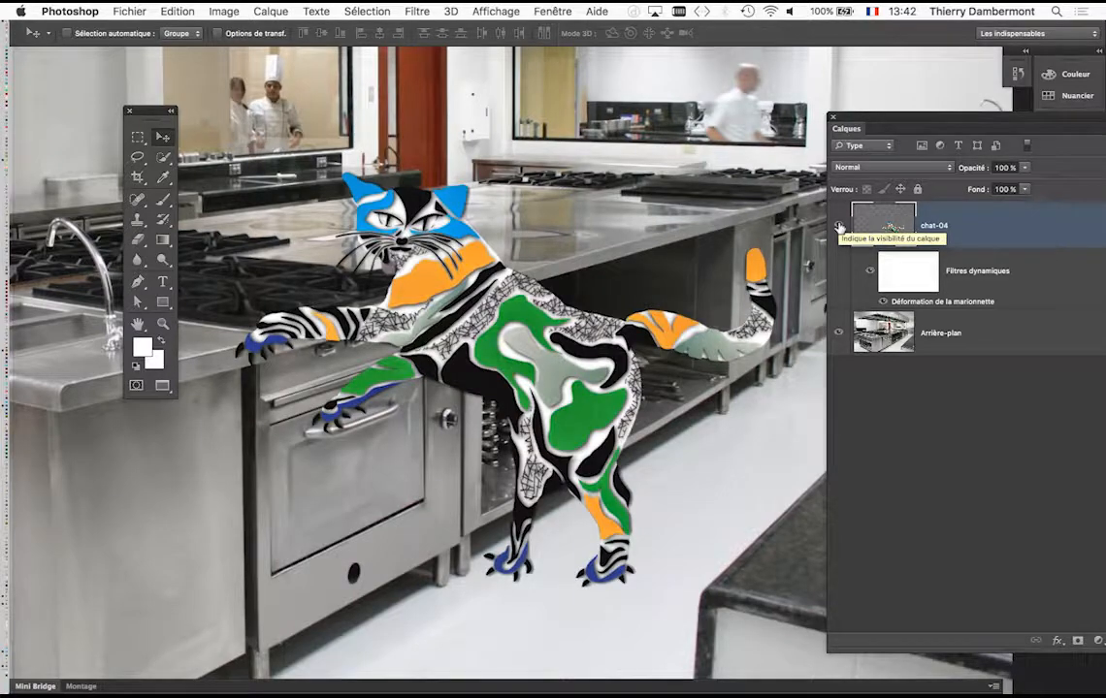
{"action": "scroll", "coordinate": [572, 548], "scroll_direction": "up", "scroll_amount": 2}
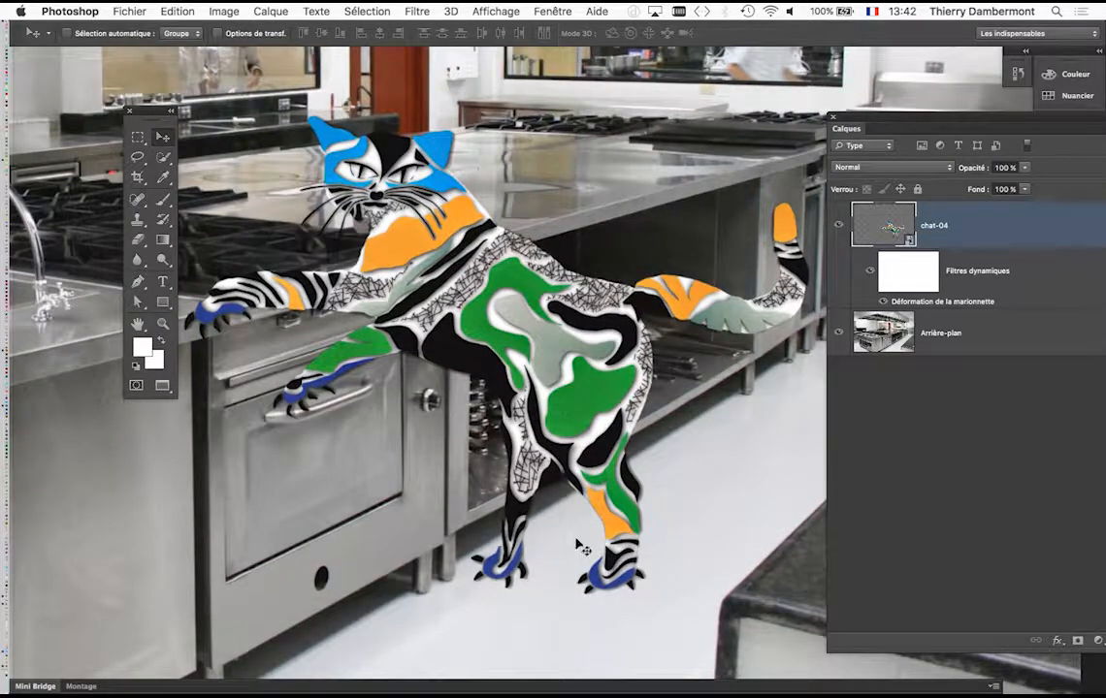
{"action": "scroll", "coordinate": [473, 375], "scroll_direction": "down", "scroll_amount": 3}
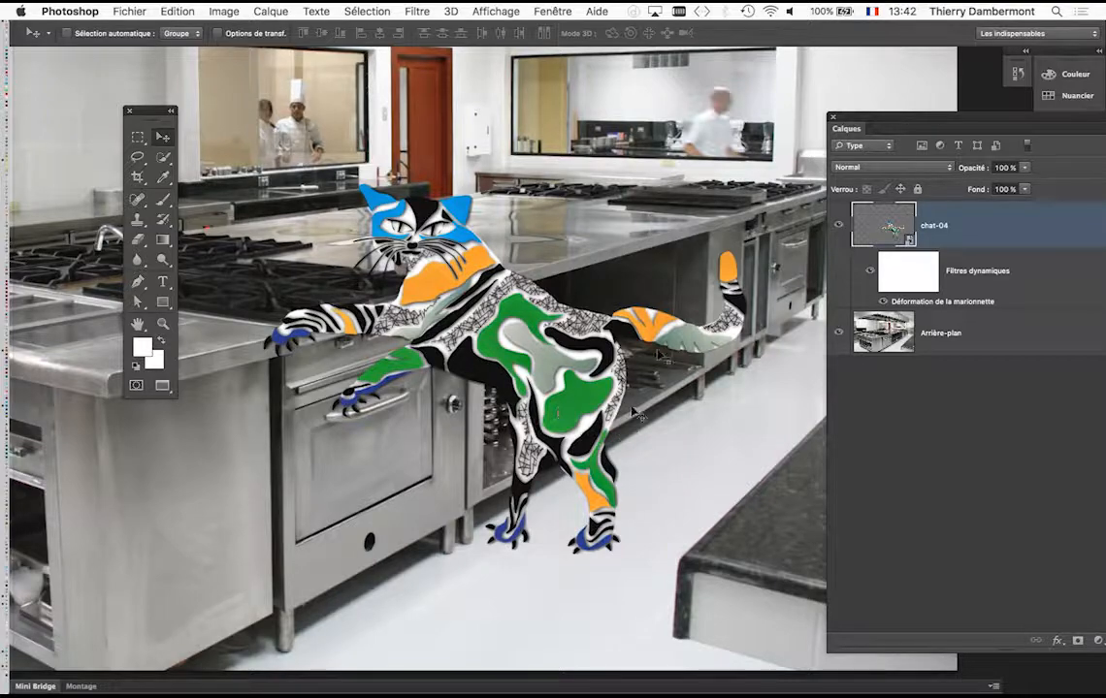
{"action": "scroll", "coordinate": [628, 374], "scroll_direction": "down", "scroll_amount": 3}
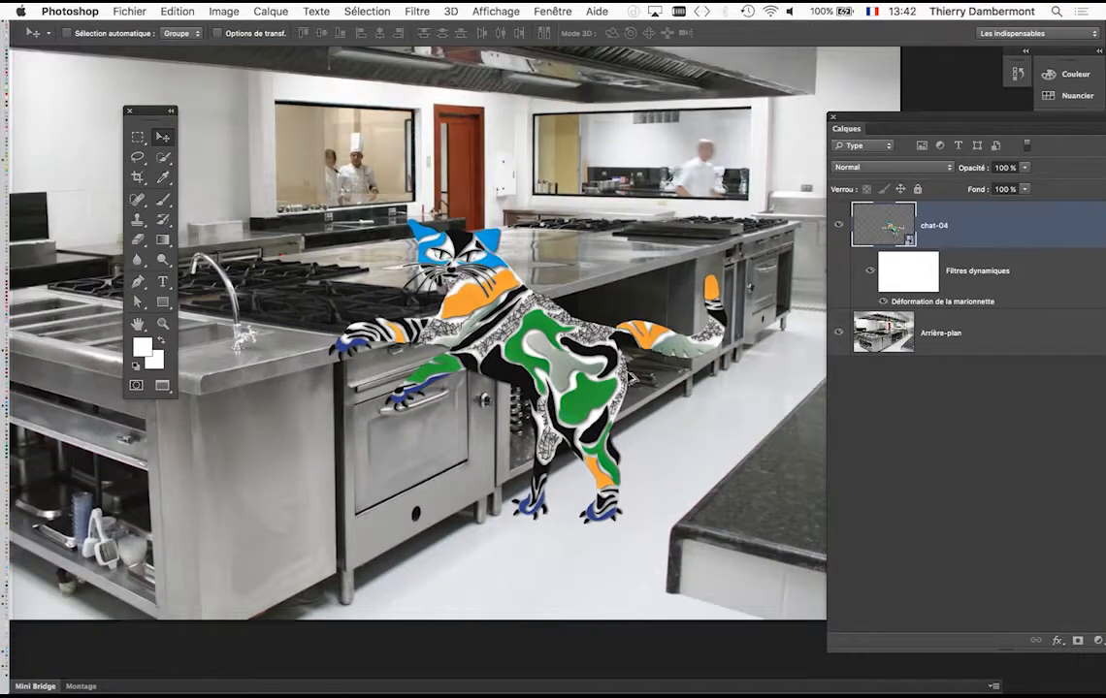
{"action": "scroll", "coordinate": [601, 503], "scroll_direction": "up", "scroll_amount": 3}
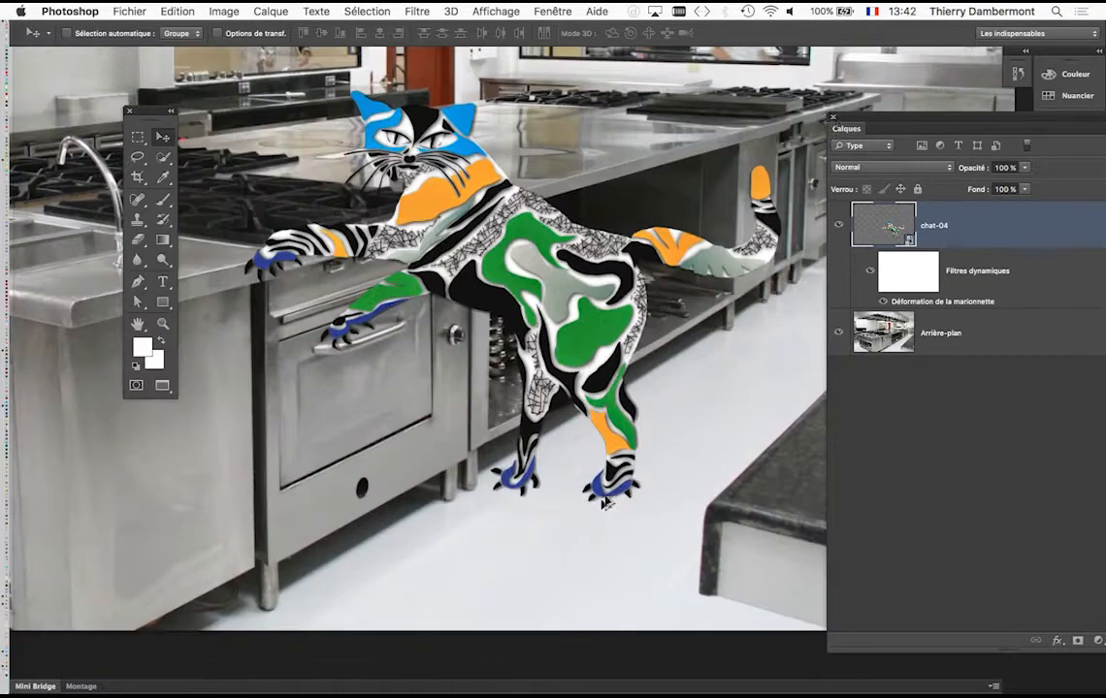
Add an empty layer directly above Arrière-plan and beneath the cat layer.
{"action": "left_click_drag", "start_coordinate": [852, 114], "coordinate": [859, 123]}
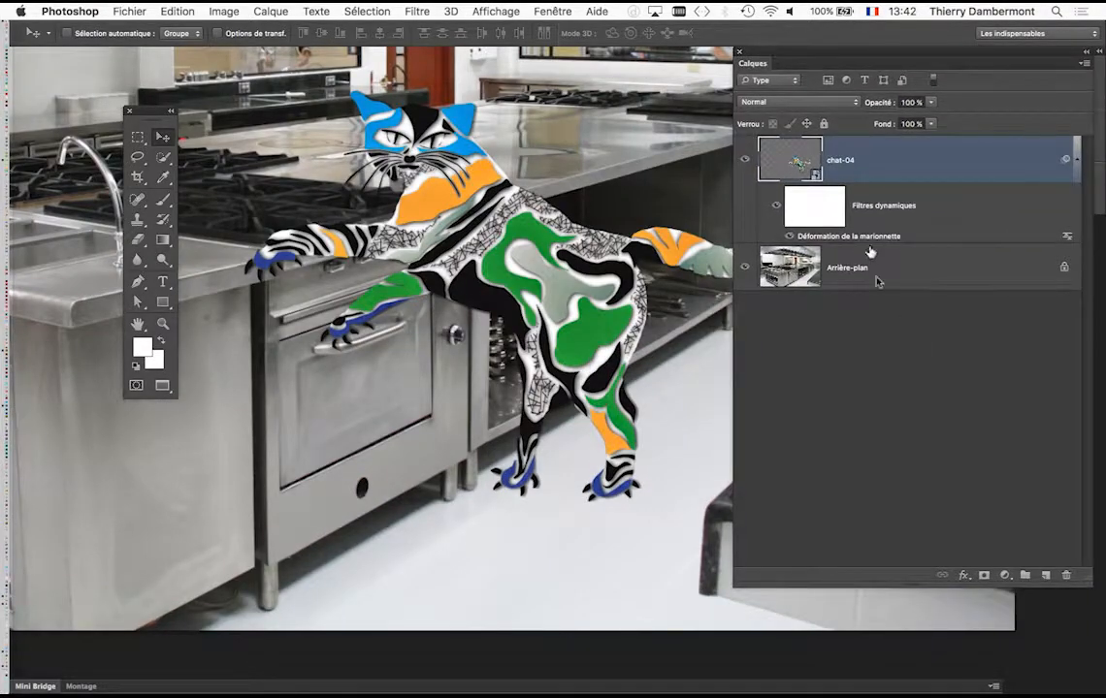
{"action": "left_click", "coordinate": [907, 274]}
{"action": "left_click", "coordinate": [1046, 576]}
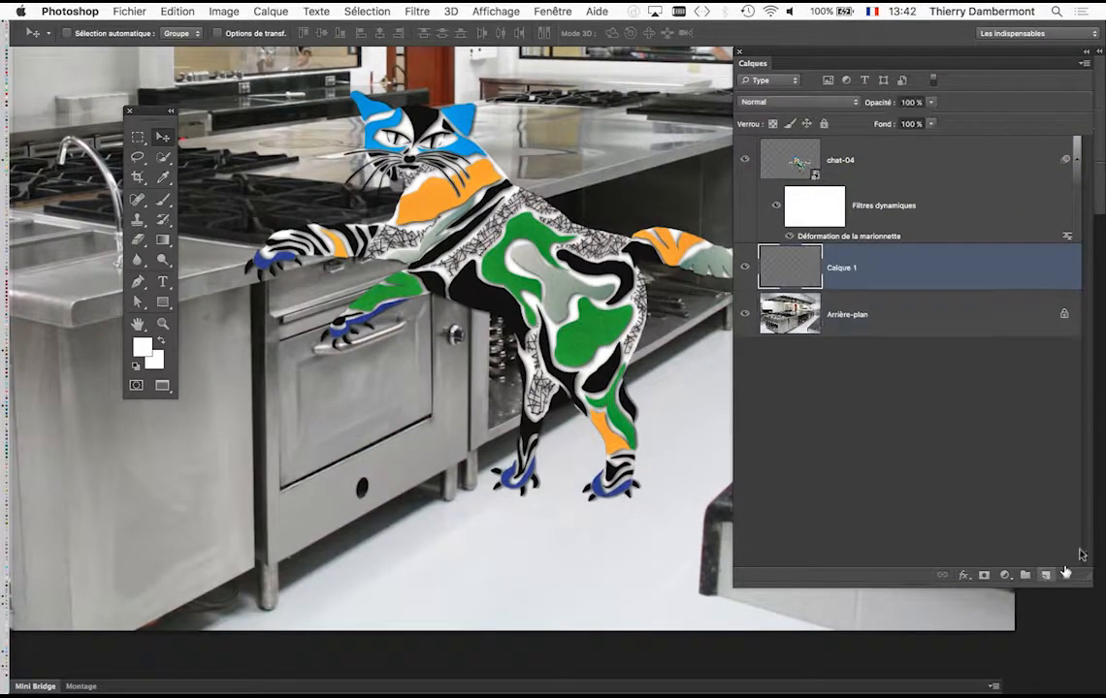
Set up a soft Brush of 262 px with 10% hardness and reset the colours to default black and white.
{"action": "left_click", "coordinate": [161, 199]}
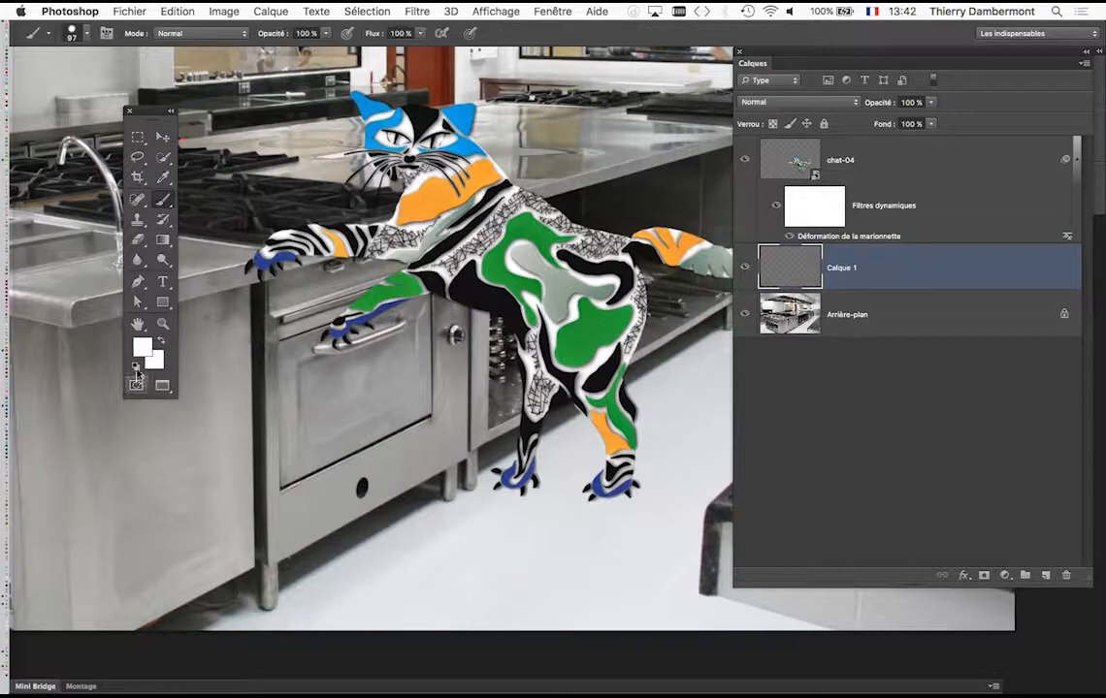
{"action": "key", "text": "d"}
{"action": "mouse_move", "coordinate": [409, 353]}
{"action": "left_mouse_down", "text": "ctrl+alt"}
{"action": "mouse_move", "coordinate": [445, 352]}
{"action": "mouse_move", "coordinate": [414, 93]}
{"action": "left_mouse_up", "text": "ctrl+alt"}
{"action": "left_click", "coordinate": [71, 37]}
{"action": "left_click", "coordinate": [72, 37]}
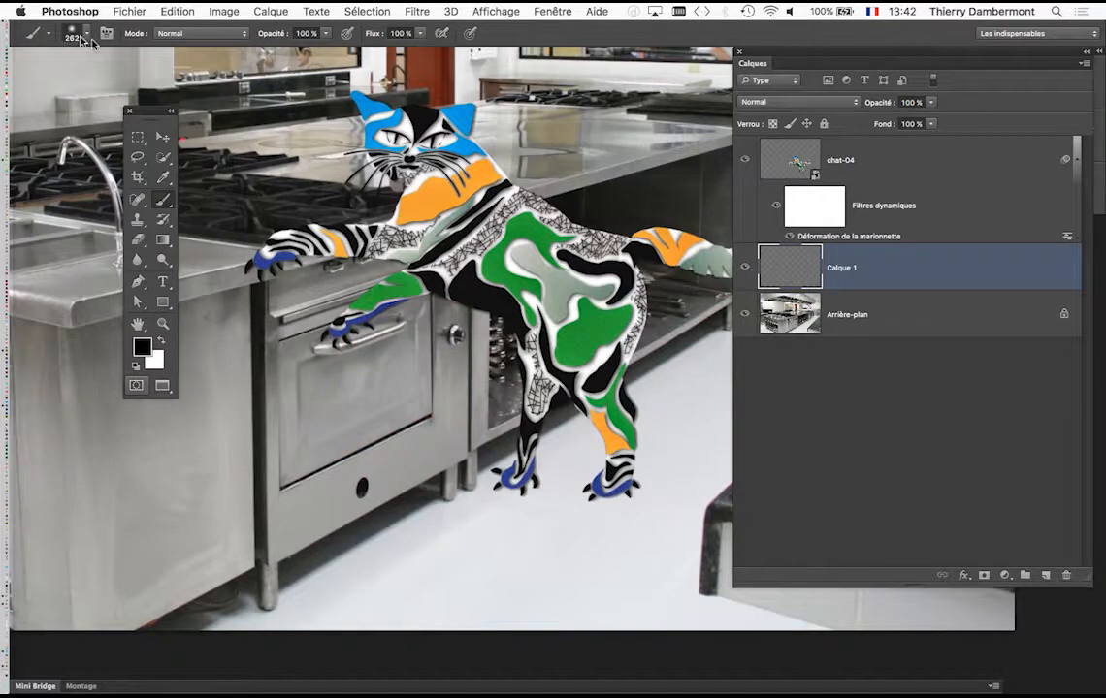
Flatten the brush tip to 20% roundness and paint one black shadow dab under the cat's right-hand hind paw.
{"action": "left_click", "coordinate": [551, 11]}
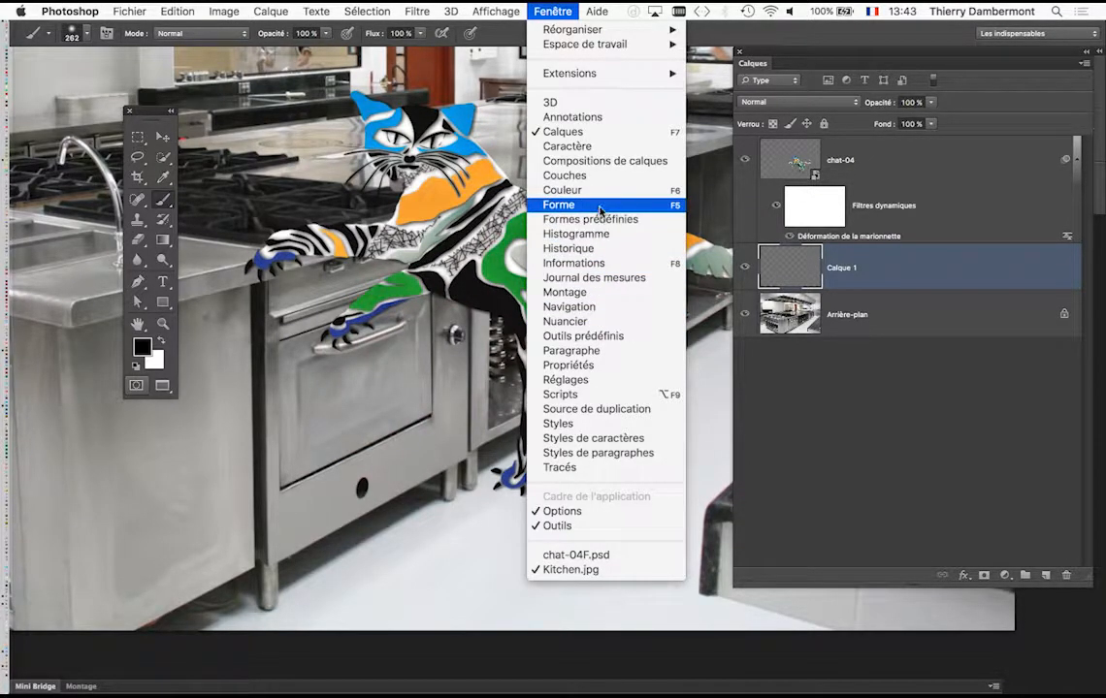
{"action": "left_click", "coordinate": [599, 208]}
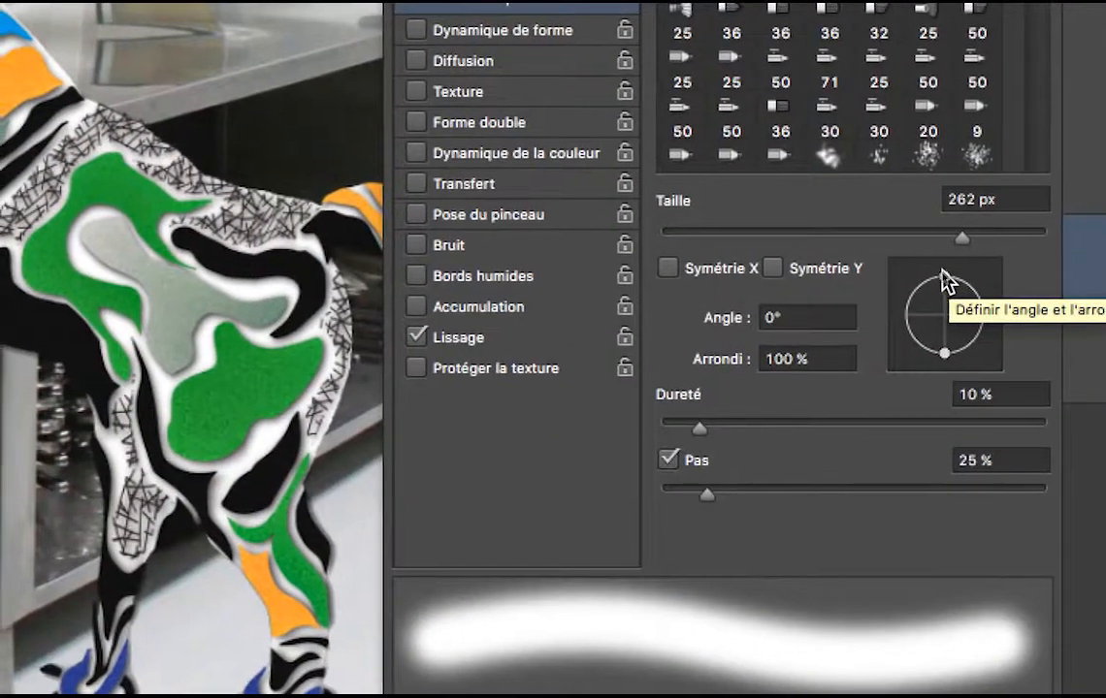
{"action": "left_click_drag", "start_coordinate": [943, 275], "coordinate": [944, 299]}
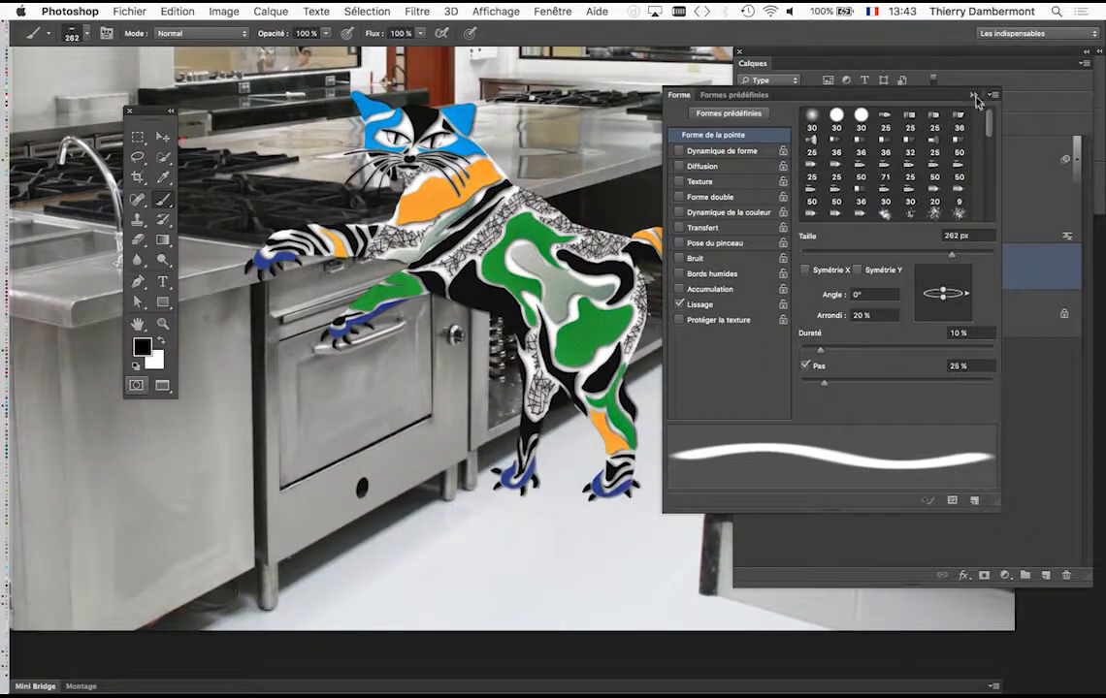
{"action": "left_click", "coordinate": [973, 95]}
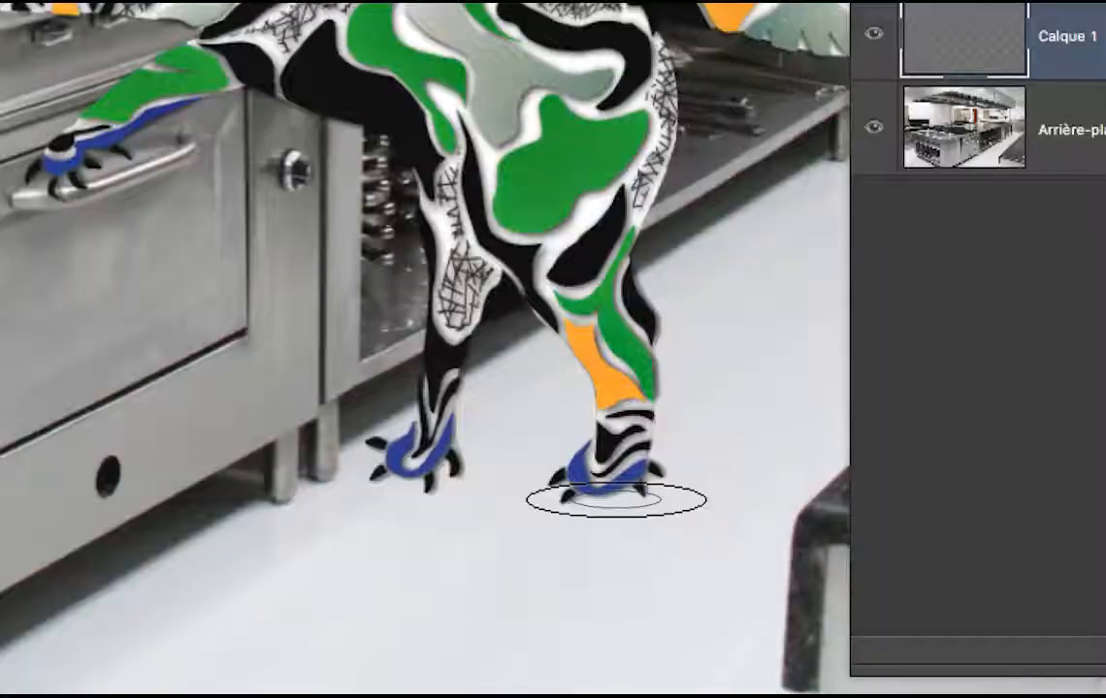
{"action": "left_click", "coordinate": [616, 499]}
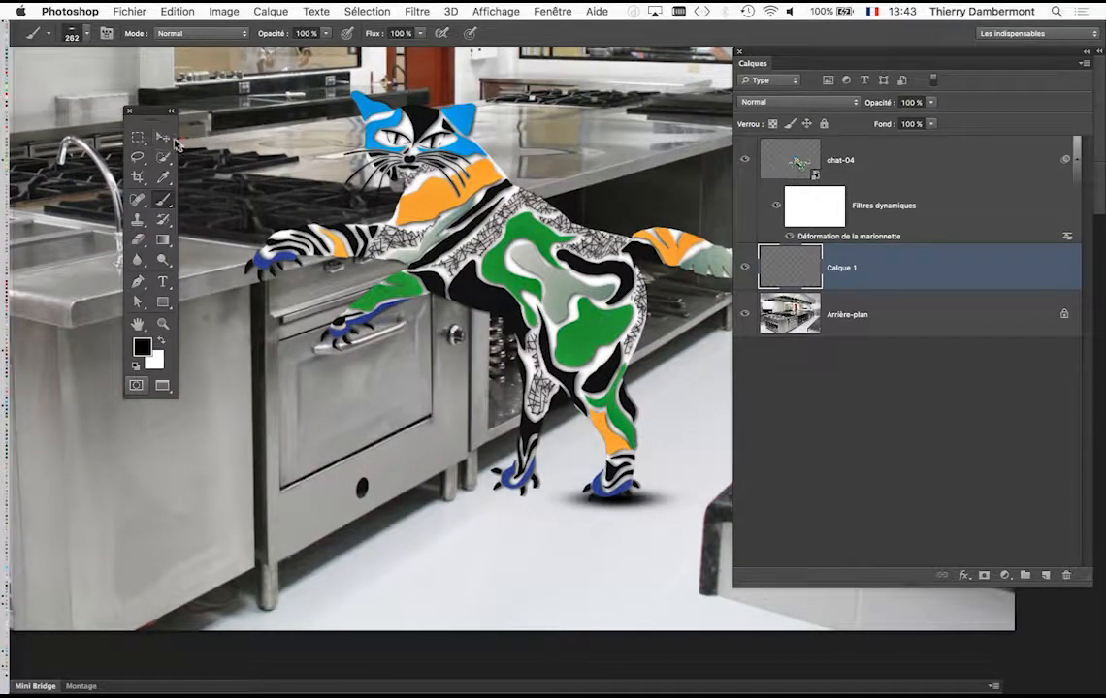
Move the painted shadow under the cat's left-hand hind paw and place a duplicate of it under the right-hand hind paw.
{"action": "left_click", "coordinate": [163, 136]}
{"action": "left_click_drag", "start_coordinate": [619, 508], "coordinate": [391, 528]}
{"action": "scroll", "coordinate": [540, 509], "scroll_direction": "up", "scroll_amount": 3}
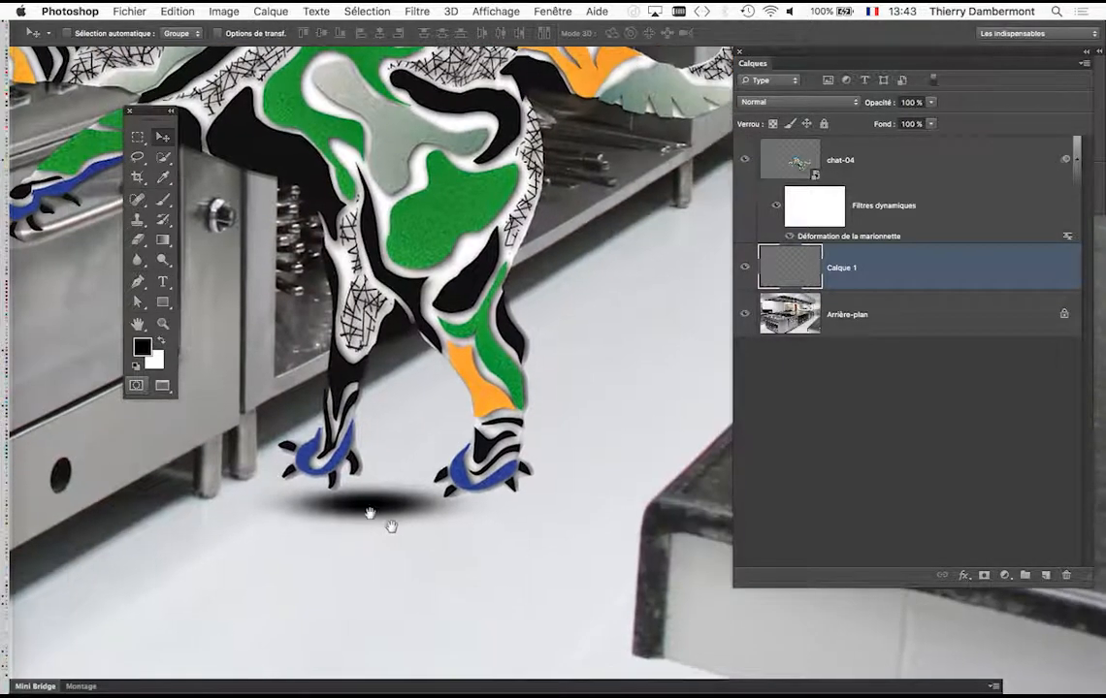
{"action": "mouse_move", "coordinate": [333, 480]}
{"action": "left_mouse_down"}
{"action": "mouse_move", "coordinate": [321, 448]}
{"action": "mouse_move", "coordinate": [326, 458]}
{"action": "left_mouse_up"}
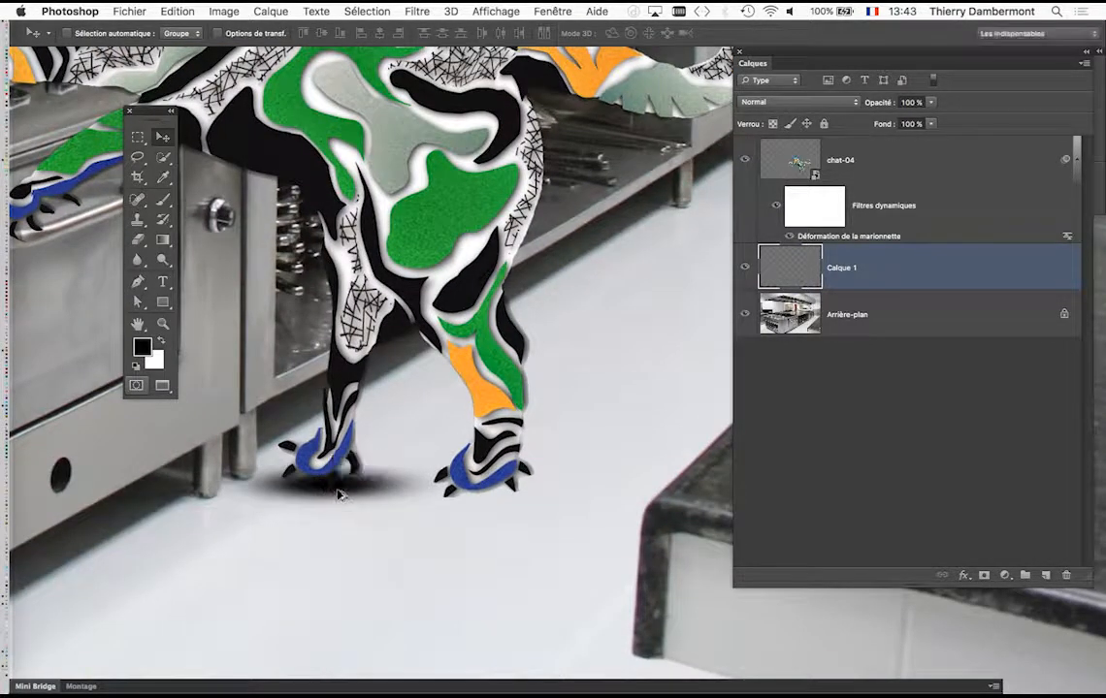
{"action": "left_click_drag", "start_coordinate": [479, 496], "coordinate": [486, 464]}
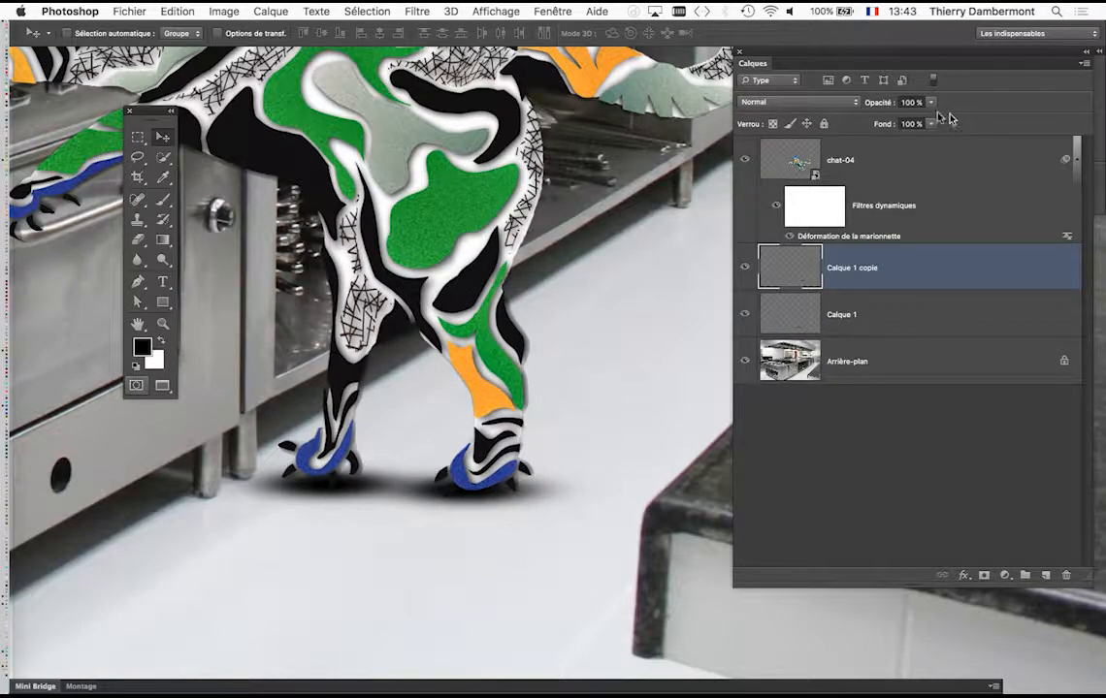
Scale the shadow copy under the right-hand hind paw to about 50% and nudge it to fit beneath the paw.
{"action": "key", "text": "super+t"}
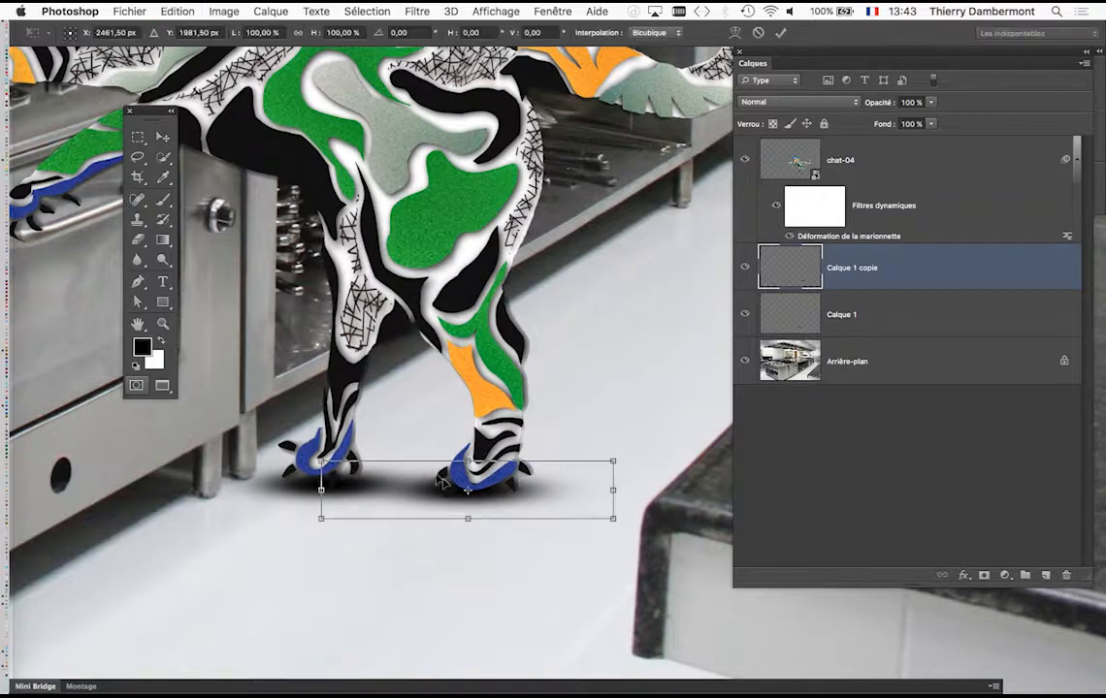
{"action": "left_click_drag", "start_coordinate": [321, 461], "coordinate": [395, 475]}
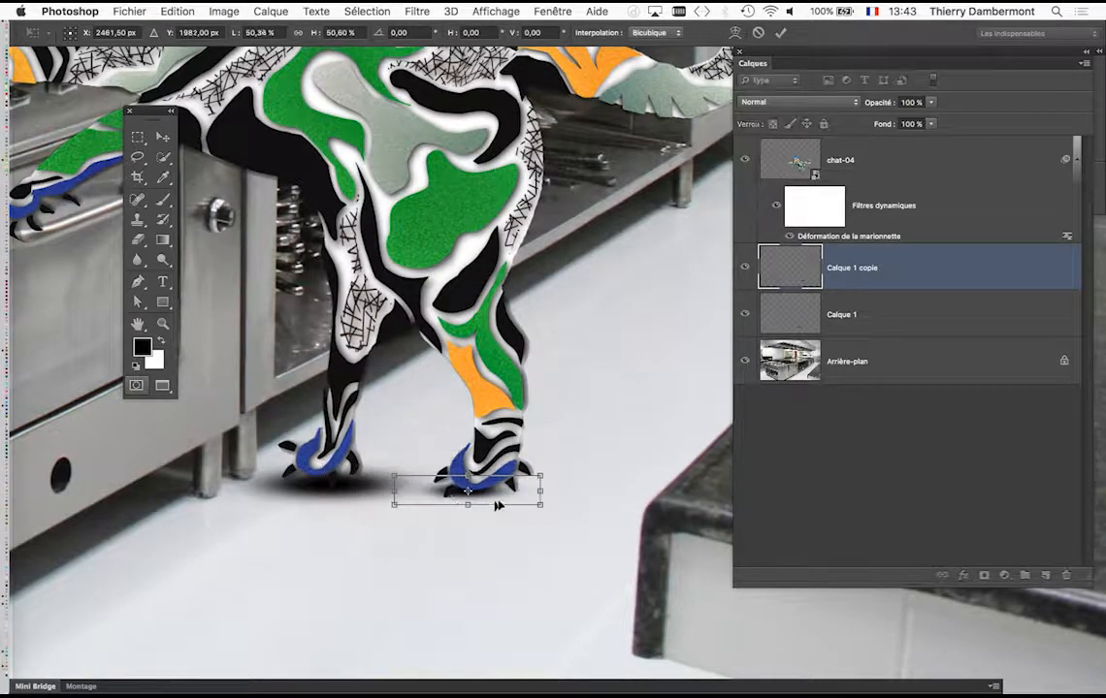
{"action": "left_click_drag", "start_coordinate": [498, 504], "coordinate": [499, 504]}
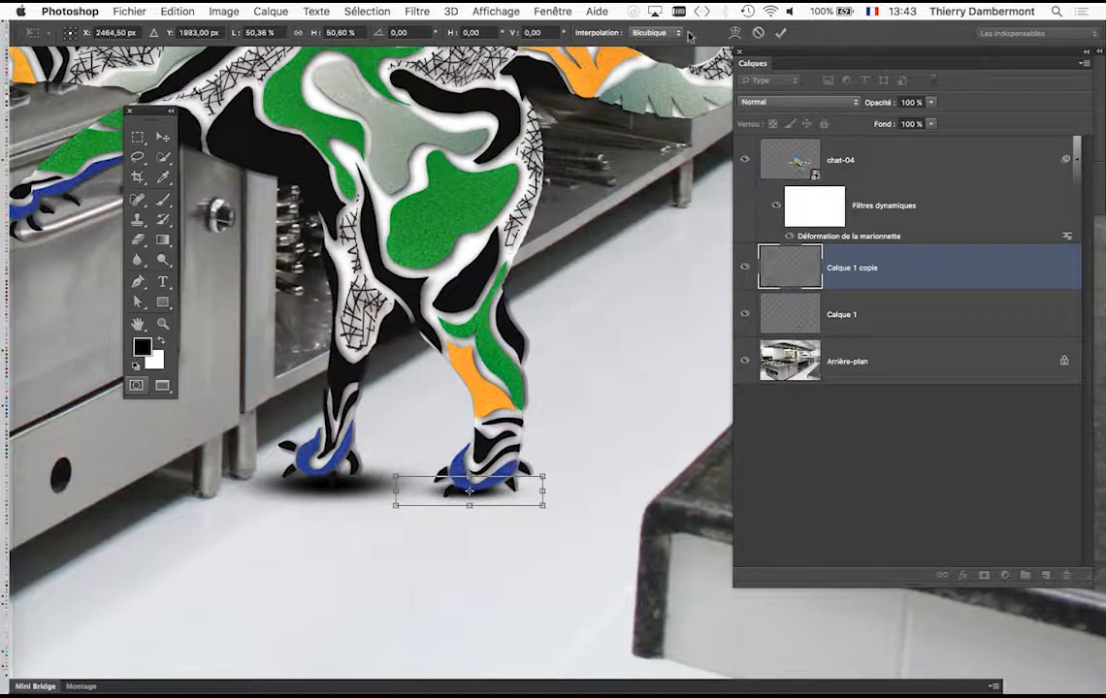
{"action": "left_click", "coordinate": [779, 33]}
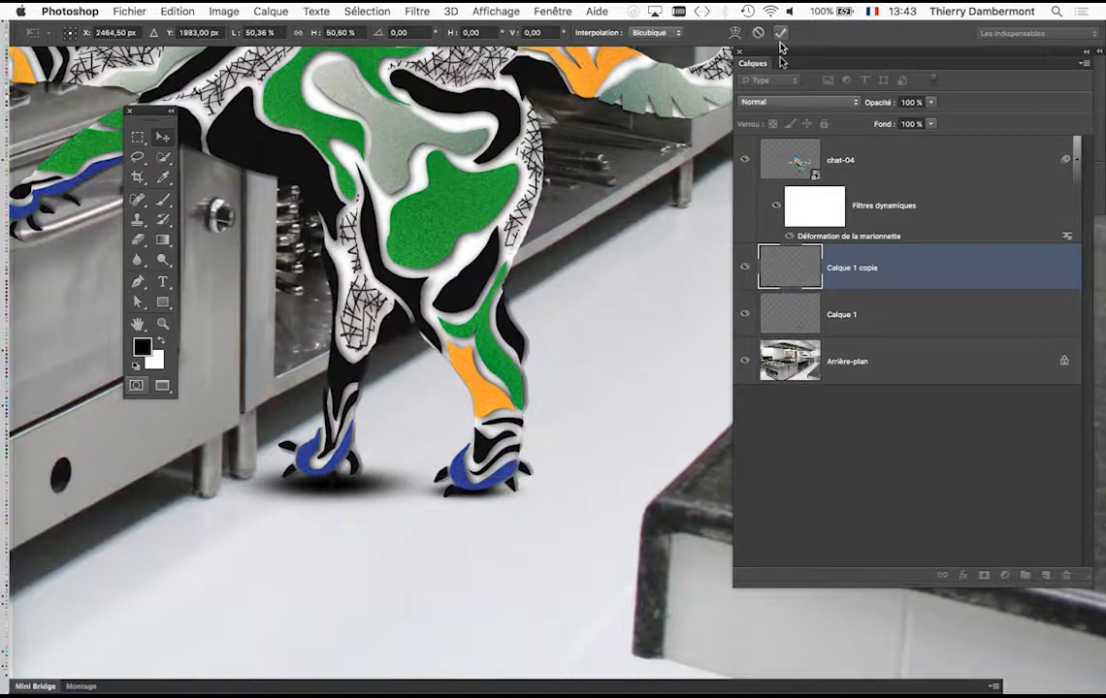
Shrink the Calque 1 shadow proportionally to about half its size and fit it tightly beneath the left-hand hind paw.
{"action": "left_click", "coordinate": [856, 316]}
{"action": "key", "text": "super+t"}
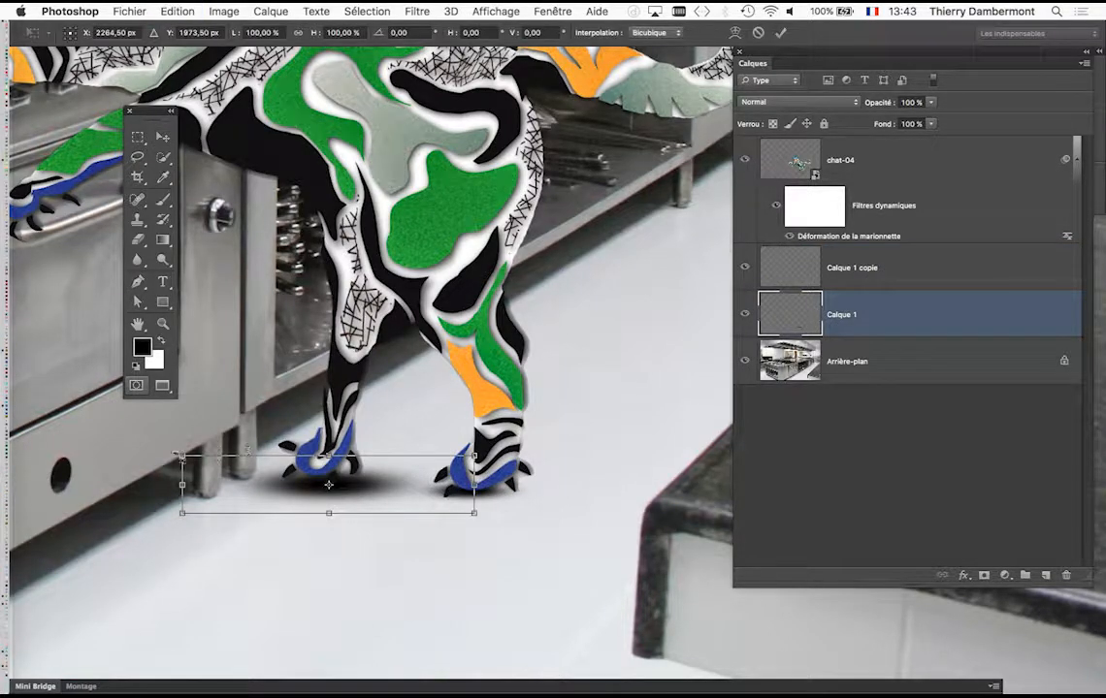
{"action": "left_click_drag", "start_coordinate": [183, 456], "coordinate": [249, 470]}
{"action": "left_click_drag", "start_coordinate": [353, 488], "coordinate": [342, 482]}
{"action": "left_click", "coordinate": [780, 33]}
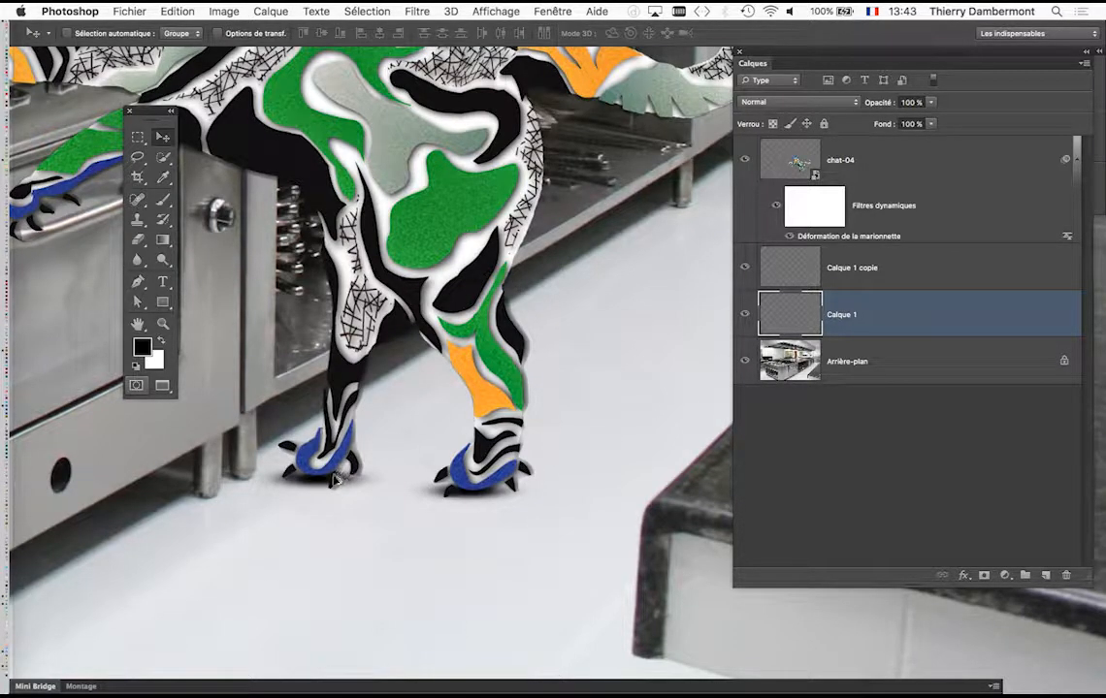
Duplicate the left-hand paw's shadow onto the open floor and enlarge the copy proportionally to about 229%.
{"action": "left_click_drag", "start_coordinate": [345, 485], "coordinate": [396, 528], "text": "alt"}
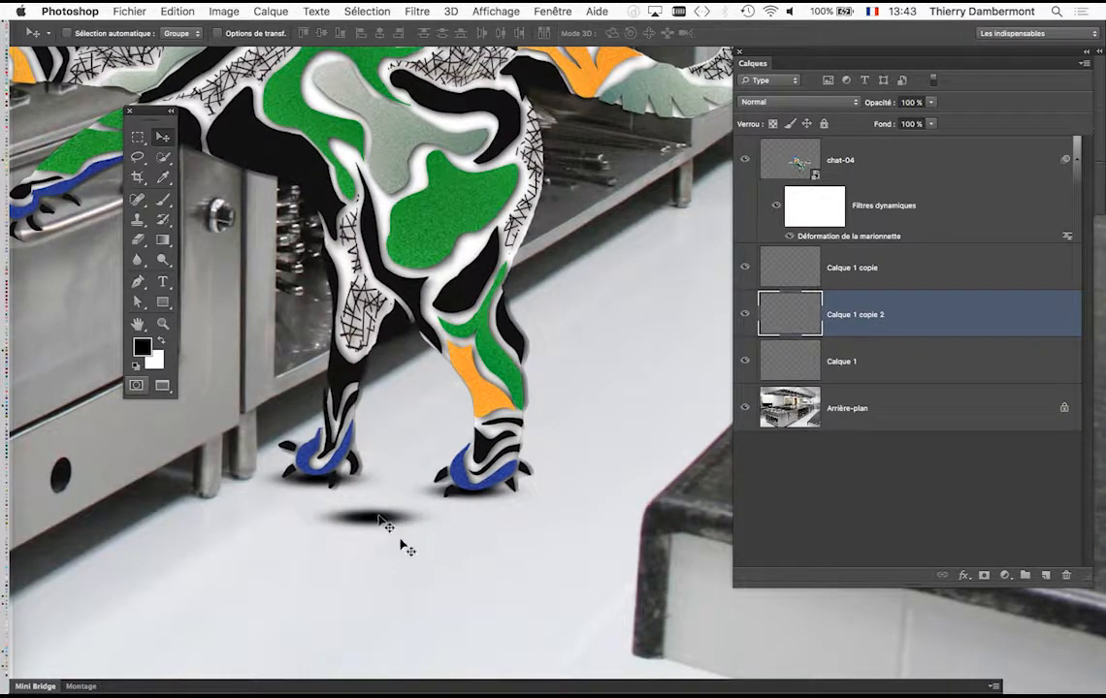
{"action": "key", "text": "ctrl+t"}
{"action": "left_click_drag", "start_coordinate": [293, 533], "coordinate": [177, 560], "text": "alt+shift"}
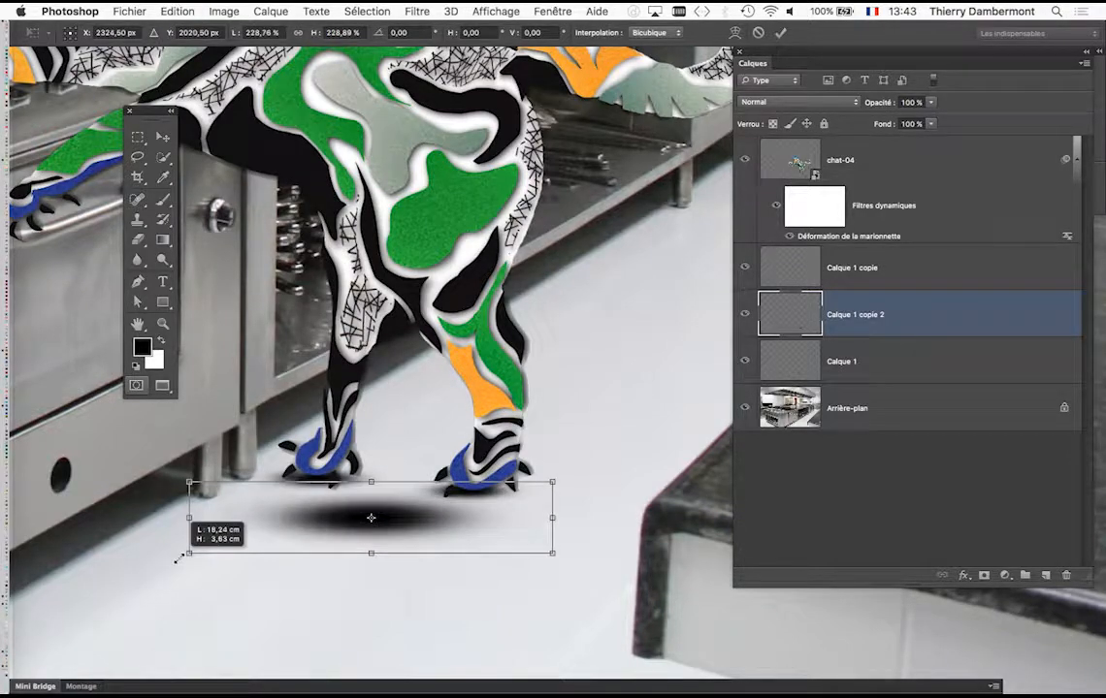
{"action": "left_click", "coordinate": [779, 32]}
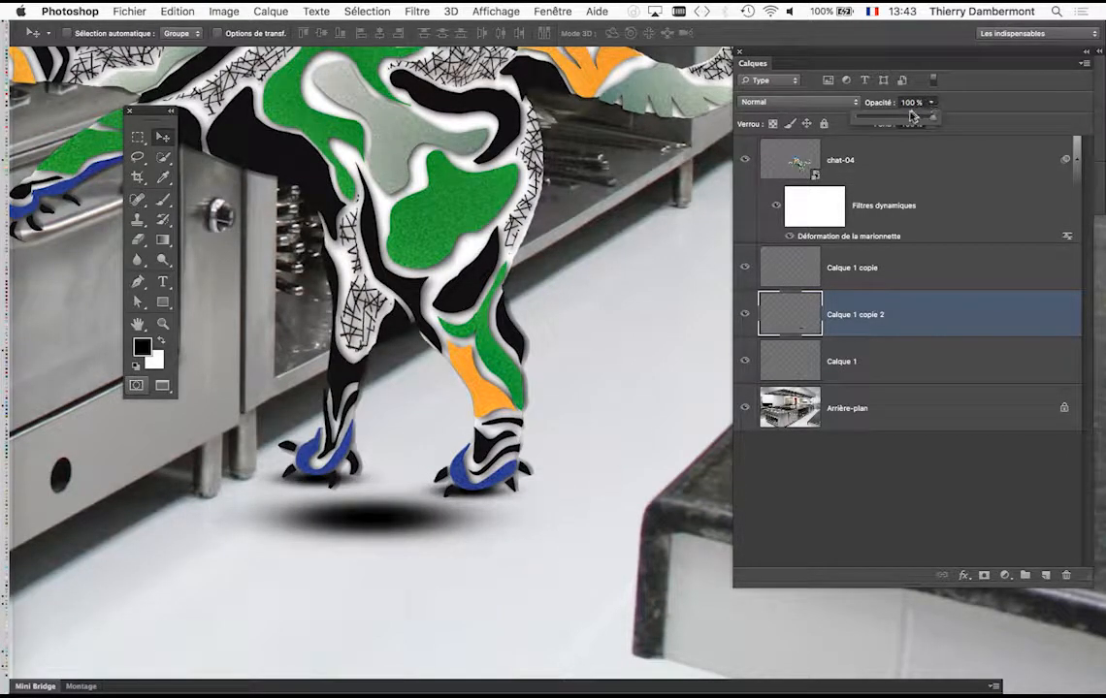
Lower the enlarged shadow's opacity to 52%, then place it and a duplicate of it under the two hind paws.
{"action": "mouse_move", "coordinate": [933, 105]}
{"action": "left_mouse_down"}
{"action": "mouse_move", "coordinate": [909, 120]}
{"action": "mouse_move", "coordinate": [922, 120]}
{"action": "left_mouse_up"}
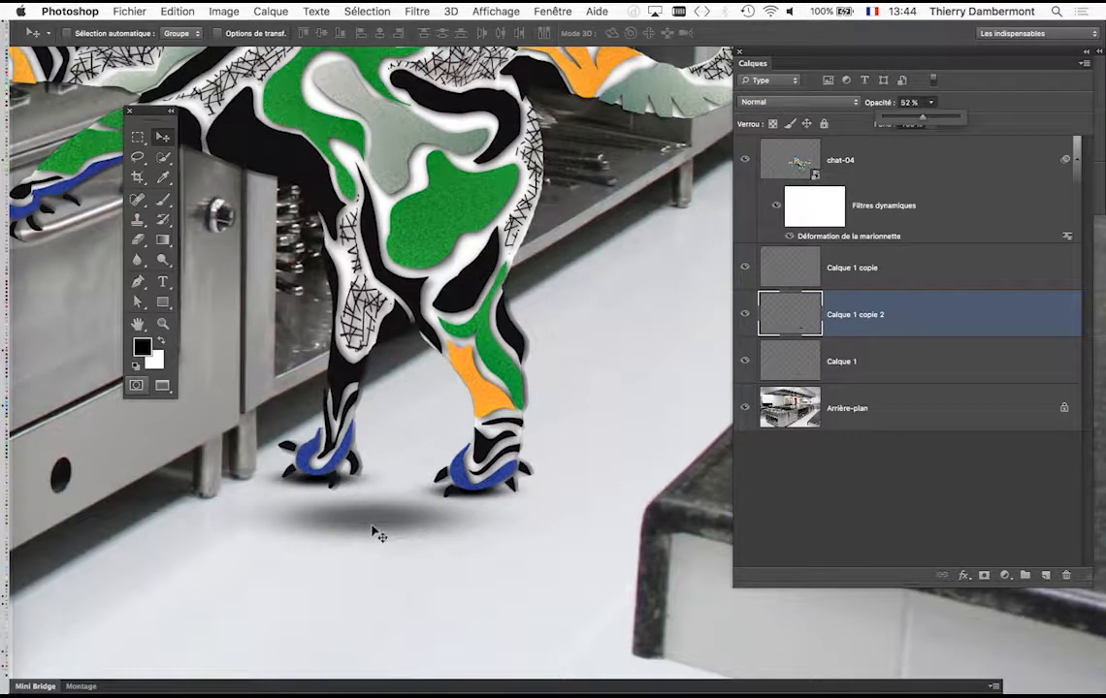
{"action": "left_click_drag", "start_coordinate": [378, 533], "coordinate": [476, 502]}
Clear the floating panels off the picture and examine how the cat and its floor shadows sit in the kitchen.
{"action": "scroll", "coordinate": [476, 503], "scroll_direction": "down", "scroll_amount": 2}
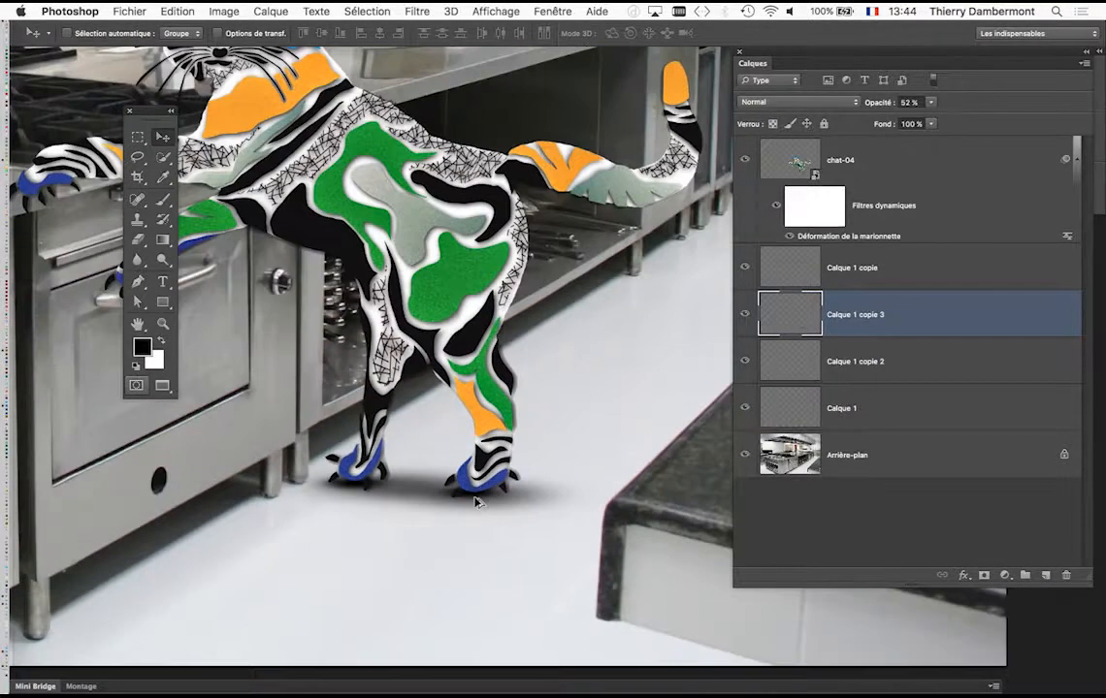
{"action": "scroll", "coordinate": [476, 503], "scroll_direction": "down", "scroll_amount": 1}
{"action": "left_click_drag", "start_coordinate": [348, 398], "coordinate": [445, 445]}
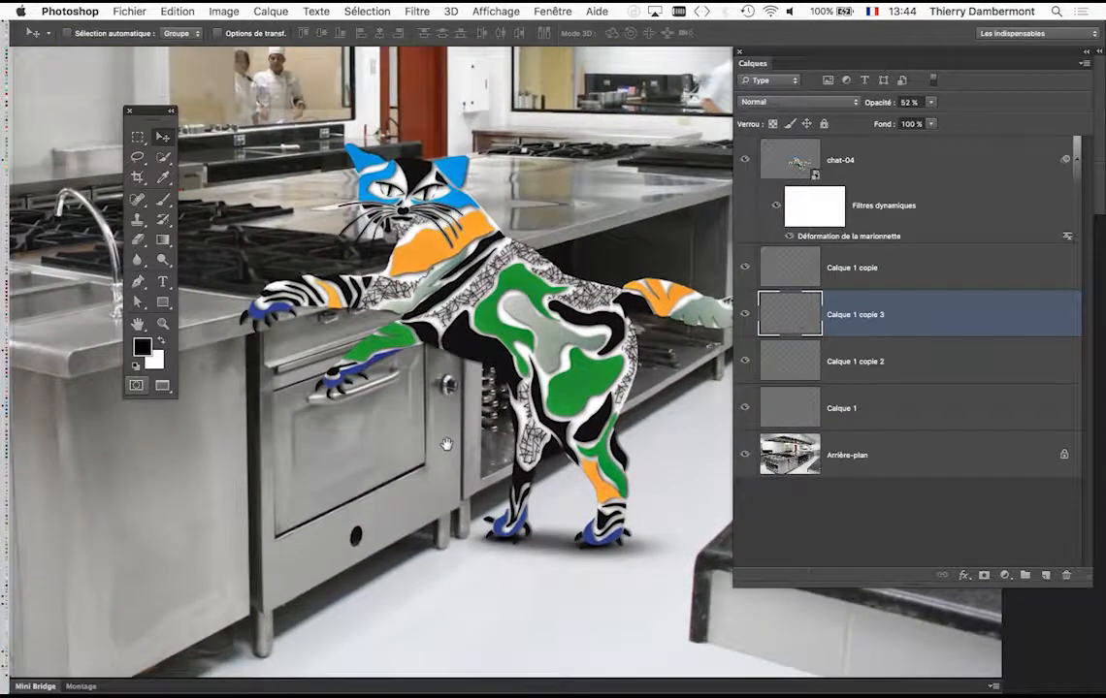
{"action": "key", "text": "super+plus"}
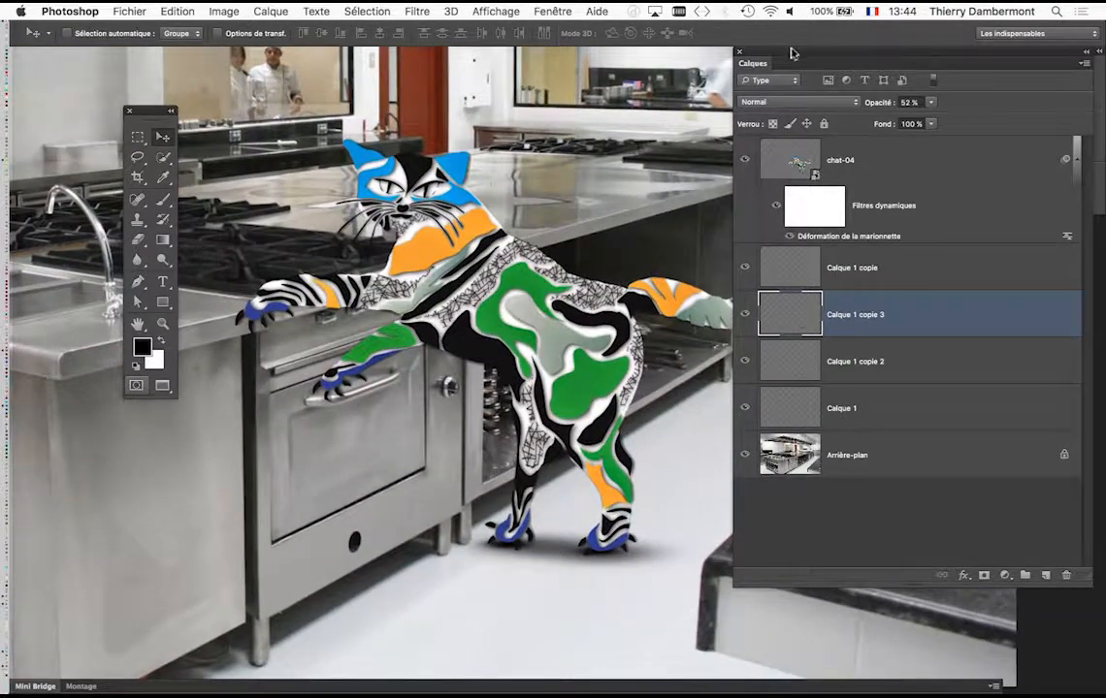
{"action": "left_click_drag", "start_coordinate": [791, 52], "coordinate": [974, 137]}
{"action": "left_click_drag", "start_coordinate": [145, 112], "coordinate": [112, 85]}
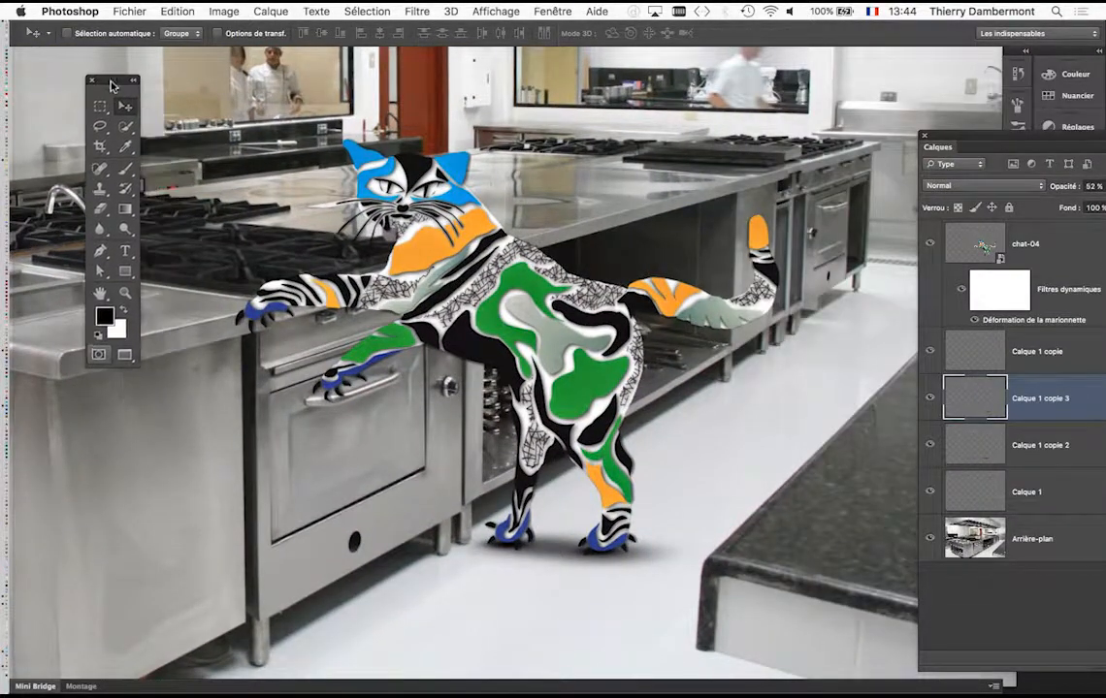
{"action": "scroll", "coordinate": [433, 286], "scroll_direction": "up", "scroll_amount": 2}
{"action": "scroll", "coordinate": [432, 289], "scroll_direction": "down", "scroll_amount": 3}
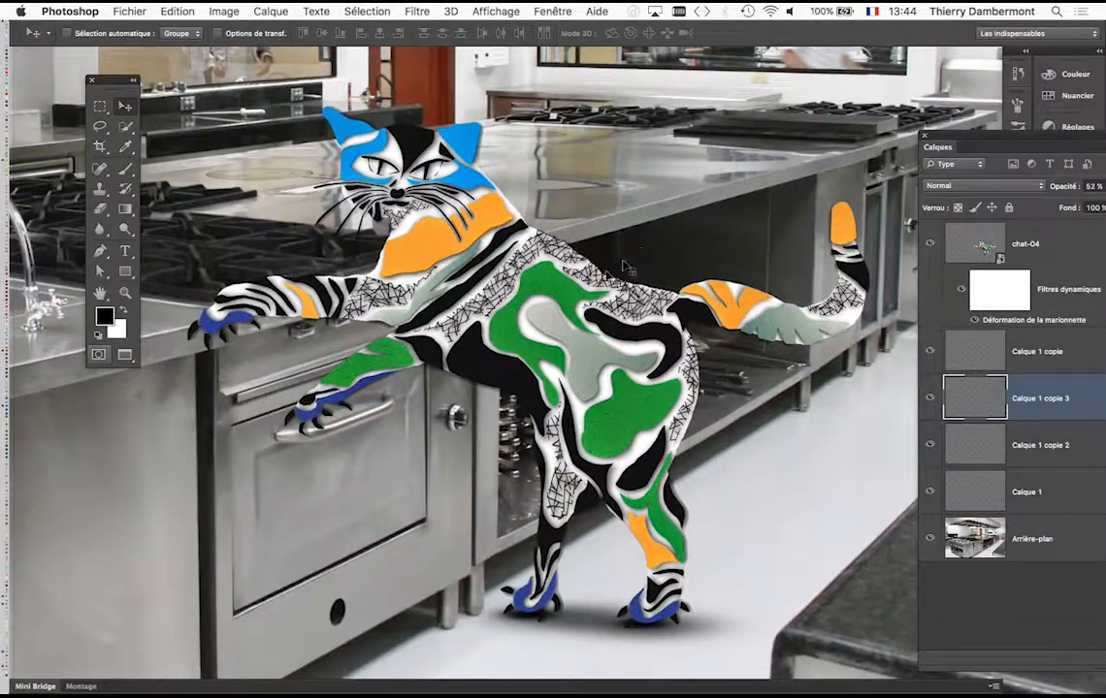
{"action": "scroll", "coordinate": [532, 321], "scroll_direction": "down", "scroll_amount": 3}
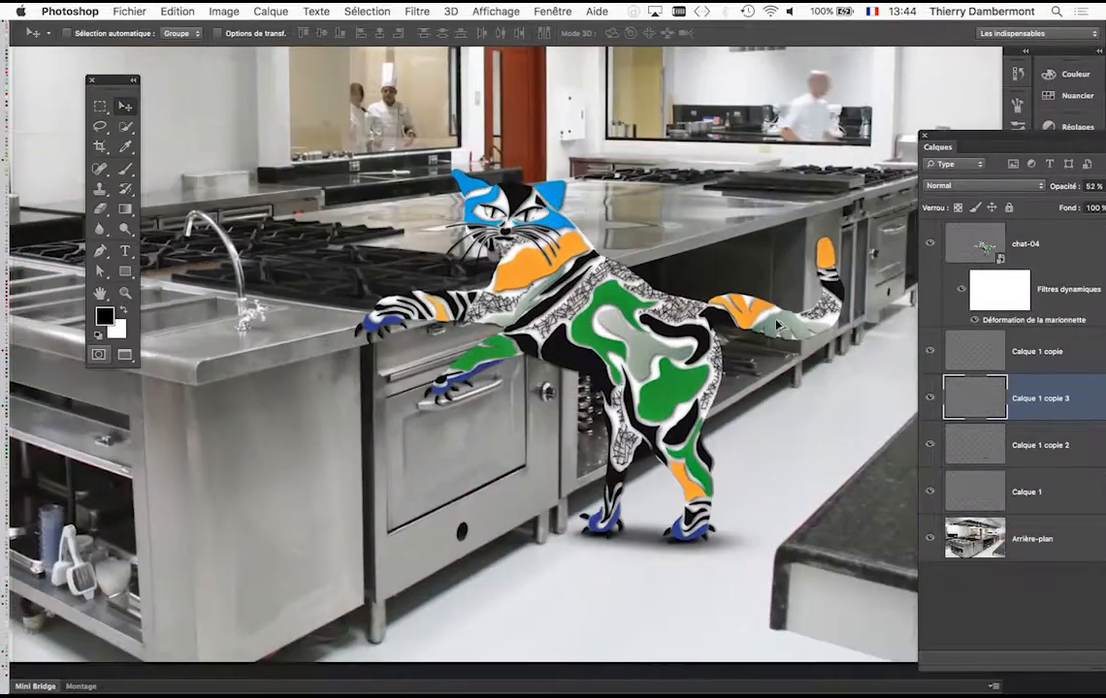
{"action": "scroll", "coordinate": [779, 321], "scroll_direction": "right", "scroll_amount": 5}
{"action": "scroll", "coordinate": [779, 321], "scroll_direction": "down", "scroll_amount": 2}
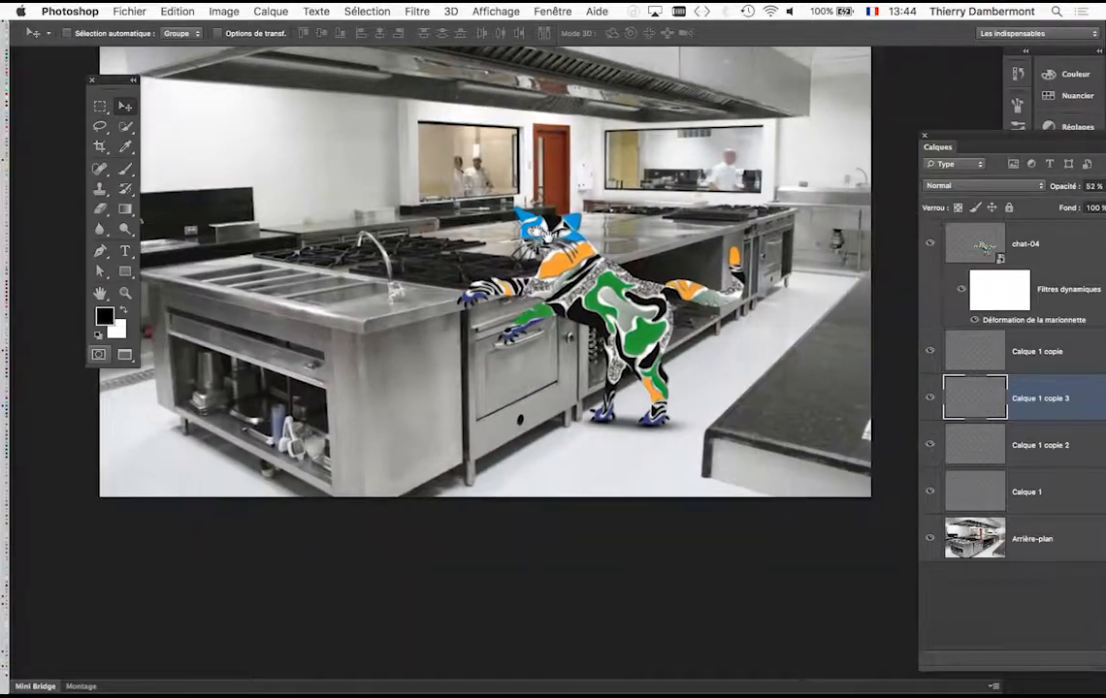
Add a Courbes adjustment layer directly above Arrière-plan with the default name and 100% opacity.
{"action": "left_click", "coordinate": [1028, 538]}
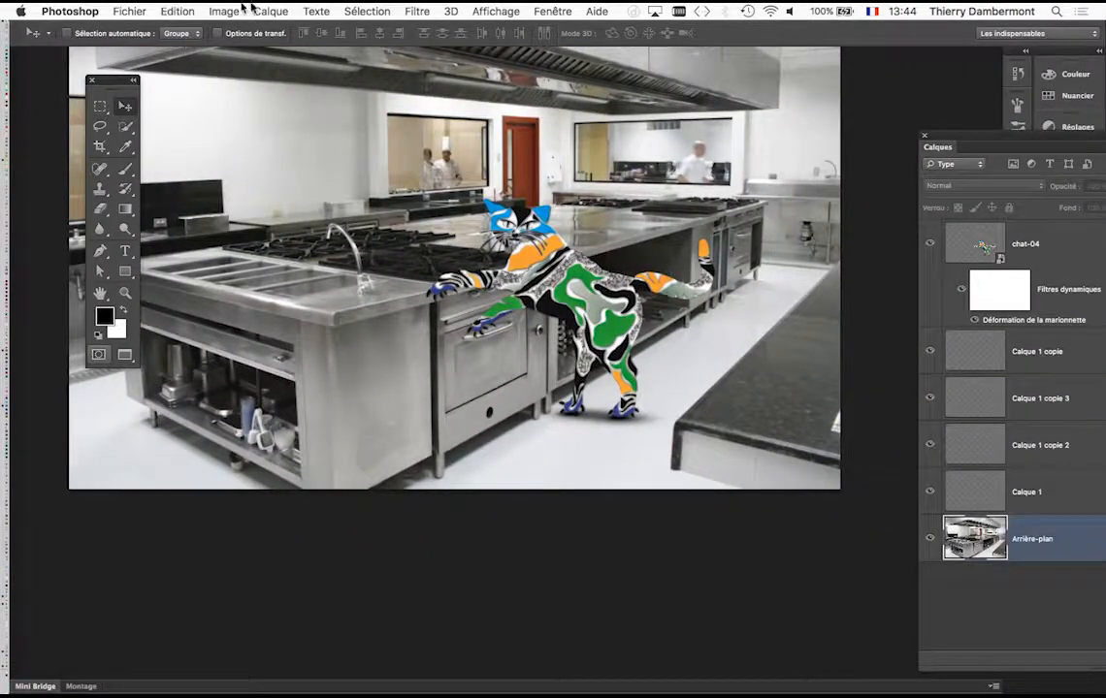
{"action": "left_click", "coordinate": [271, 10]}
{"action": "mouse_move", "coordinate": [340, 165]}
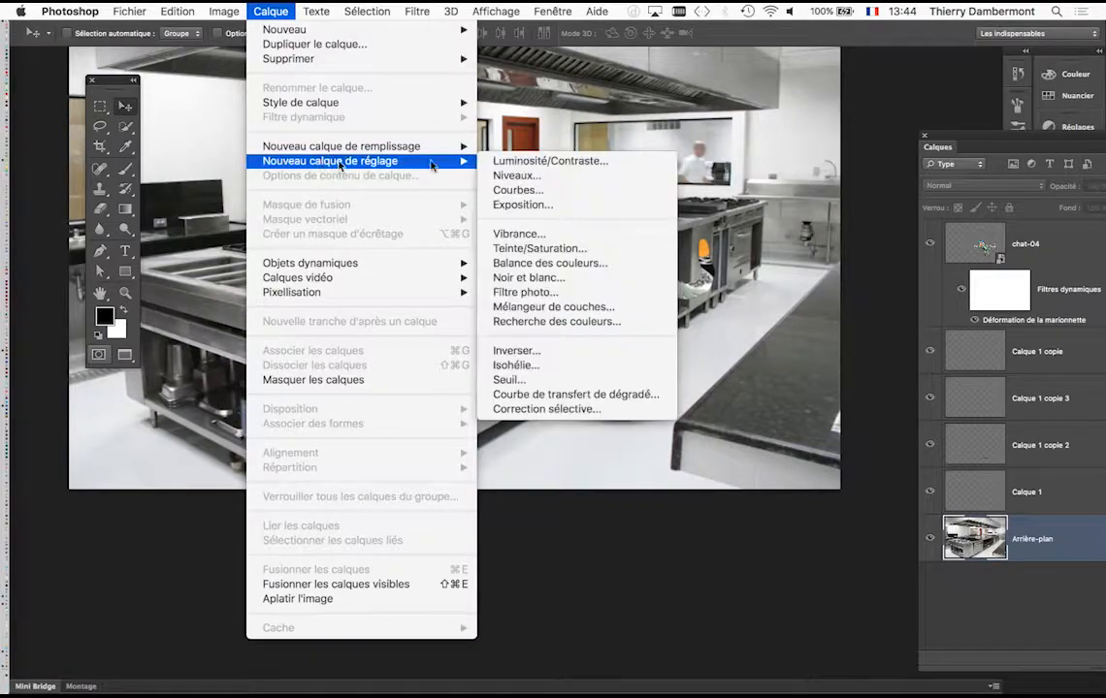
{"action": "left_click", "coordinate": [543, 190]}
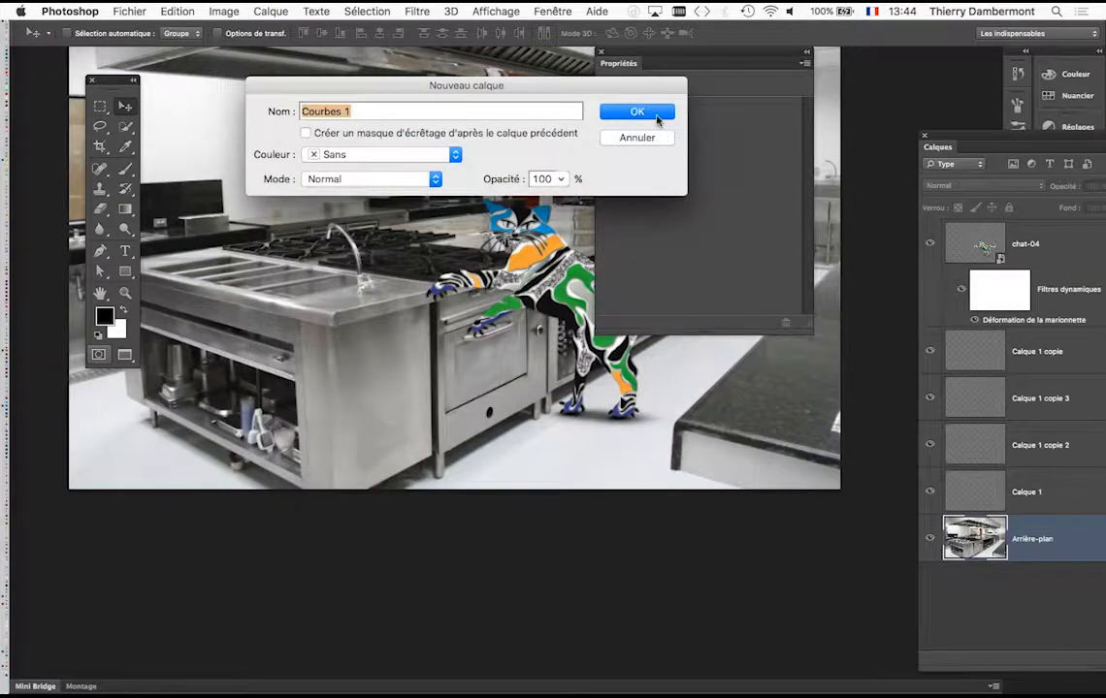
{"action": "left_click", "coordinate": [661, 113]}
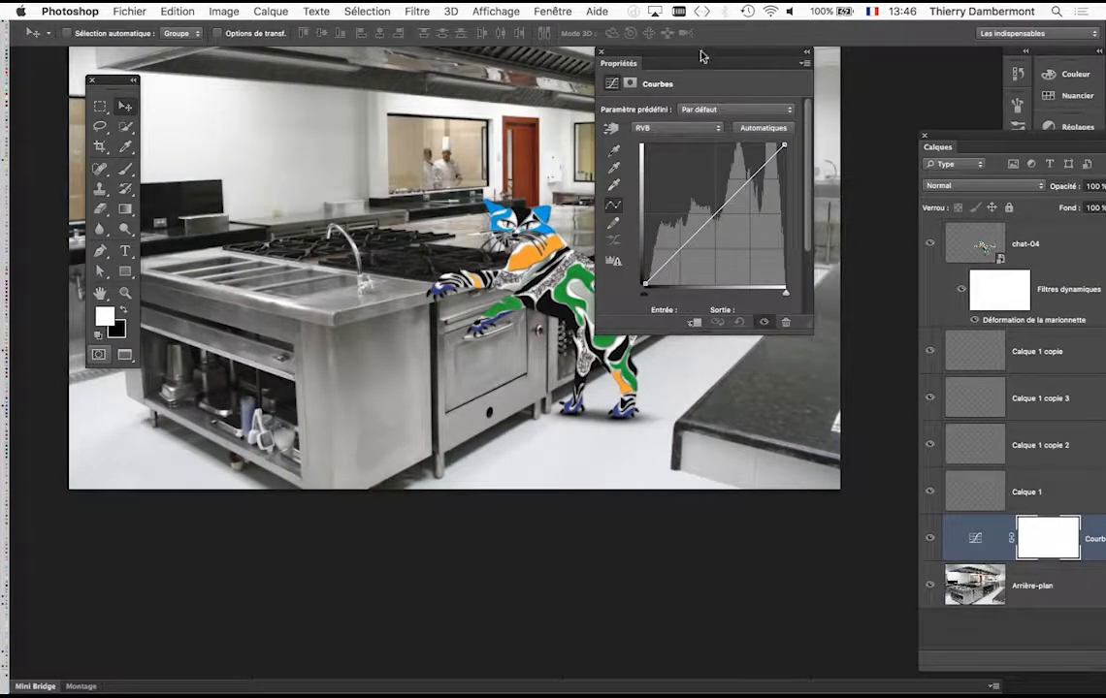
Darken the kitchen with the RVB curve, lowering the white point's output to 210 and pulling input 107 down to about 60.
{"action": "left_click_drag", "start_coordinate": [701, 56], "coordinate": [869, 78]}
{"action": "left_click_drag", "start_coordinate": [952, 167], "coordinate": [954, 195]}
{"action": "left_click_drag", "start_coordinate": [910, 230], "coordinate": [907, 239]}
{"action": "left_click_drag", "start_coordinate": [872, 280], "coordinate": [877, 275]}
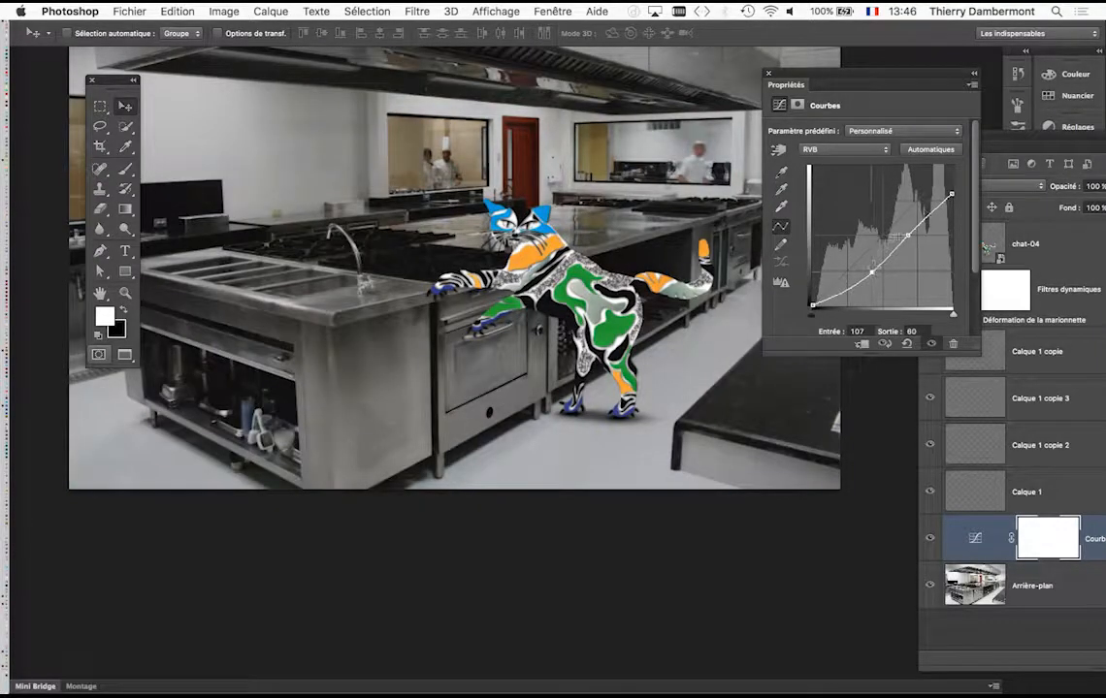
{"action": "left_click_drag", "start_coordinate": [907, 233], "coordinate": [909, 233]}
{"action": "left_click_drag", "start_coordinate": [948, 196], "coordinate": [958, 192]}
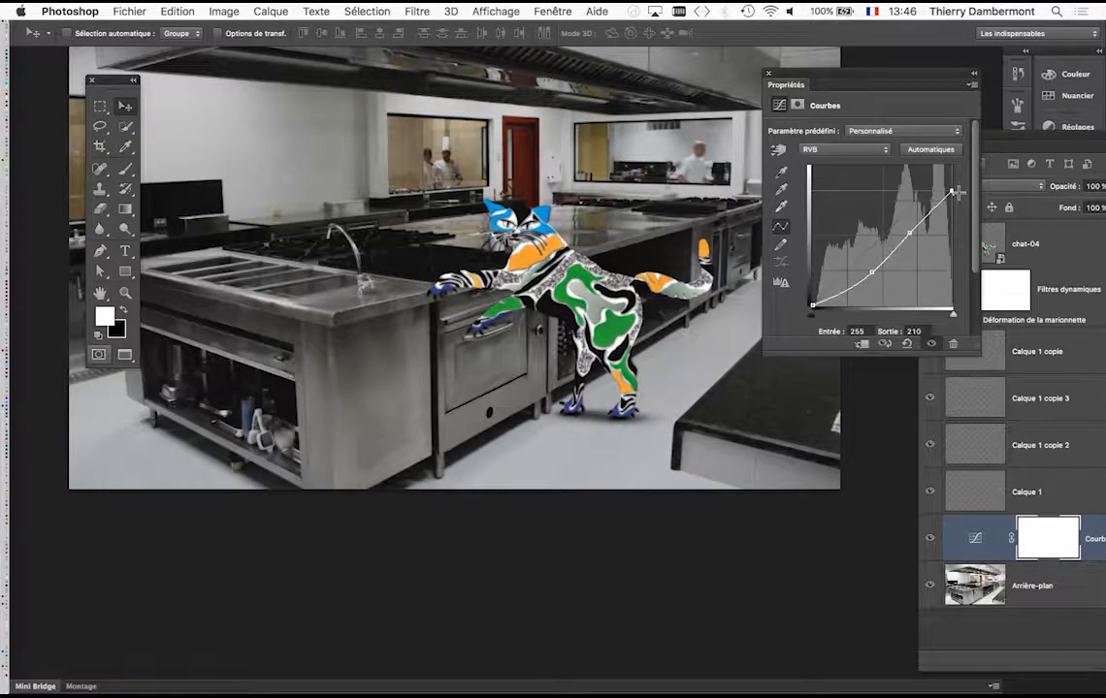
{"action": "left_click", "coordinate": [893, 391]}
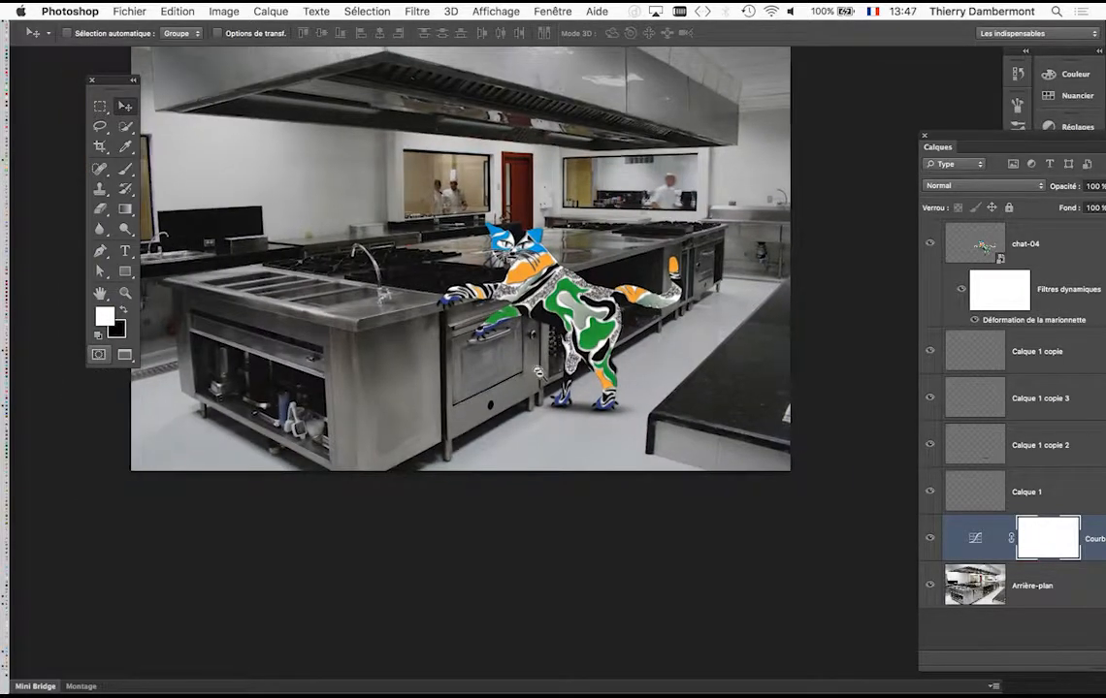
Convert the Arrière-plan kitchen layer to a smart object.
{"action": "left_click", "coordinate": [538, 371], "text": "alt"}
{"action": "left_click", "coordinate": [442, 322], "text": "super"}
{"action": "left_click", "coordinate": [441, 322], "text": "super"}
{"action": "left_click_drag", "start_coordinate": [571, 373], "coordinate": [510, 374]}
{"action": "left_click_drag", "start_coordinate": [960, 141], "coordinate": [827, 104]}
{"action": "left_click", "coordinate": [872, 548]}
{"action": "right_click", "coordinate": [842, 548]}
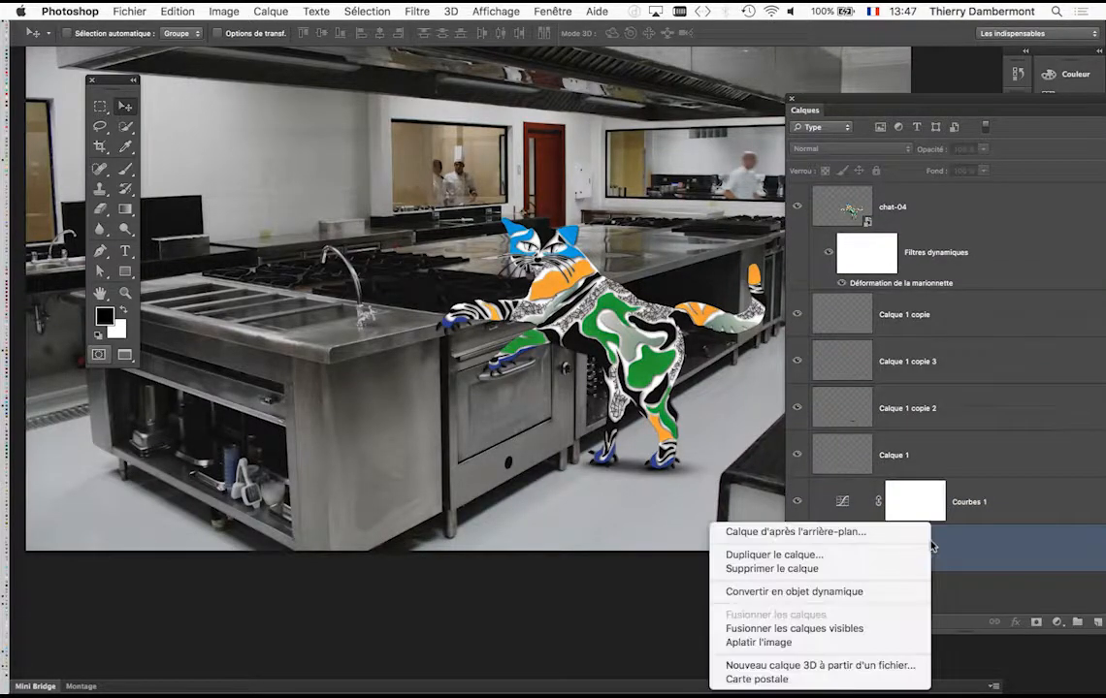
{"action": "left_click", "coordinate": [838, 592]}
Sharpen the kitchen smart object with the Accentuation filter at 164% gain, 2.2 px radius and threshold 0.
{"action": "left_click", "coordinate": [417, 10]}
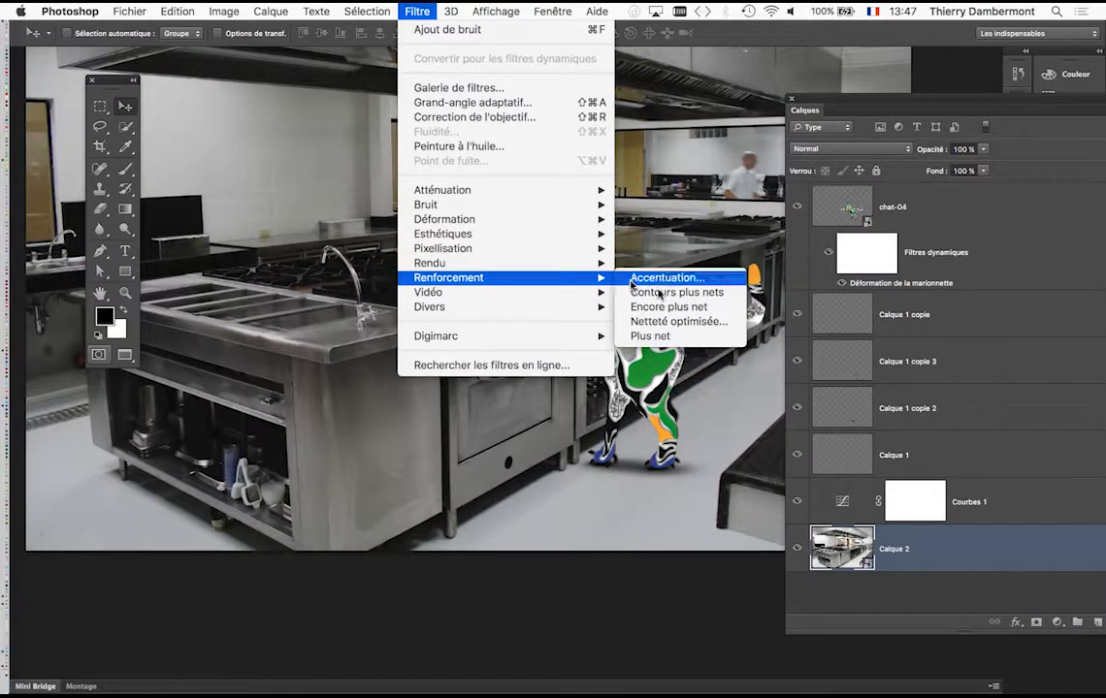
{"action": "left_click", "coordinate": [642, 277]}
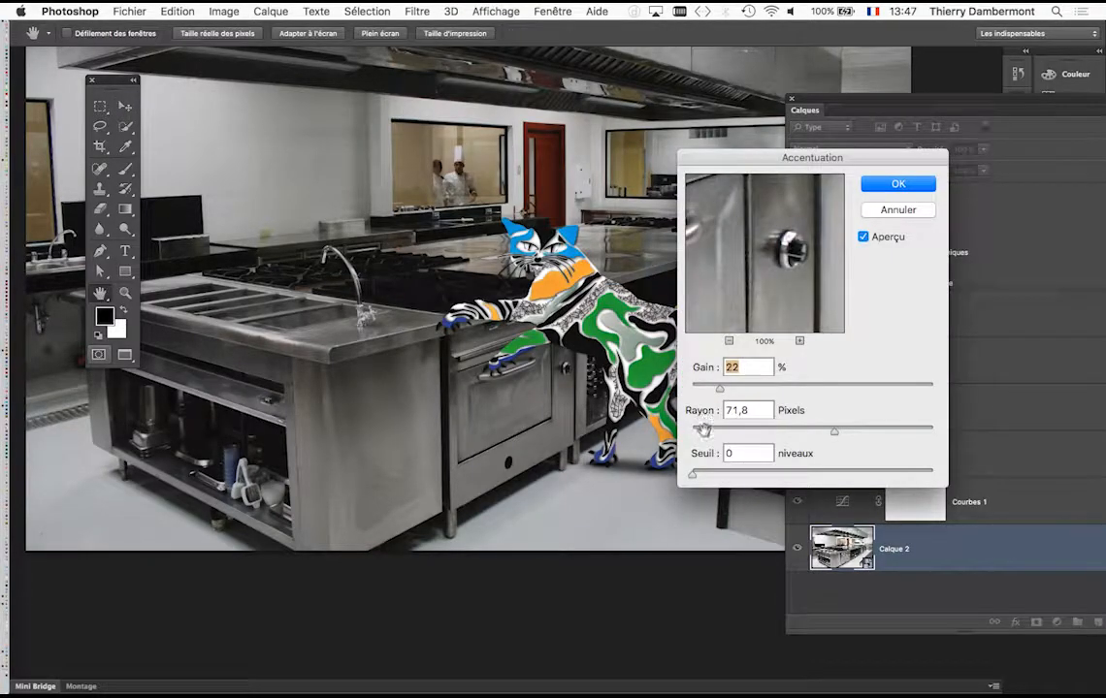
{"action": "left_click", "coordinate": [703, 429]}
{"action": "left_click", "coordinate": [829, 387]}
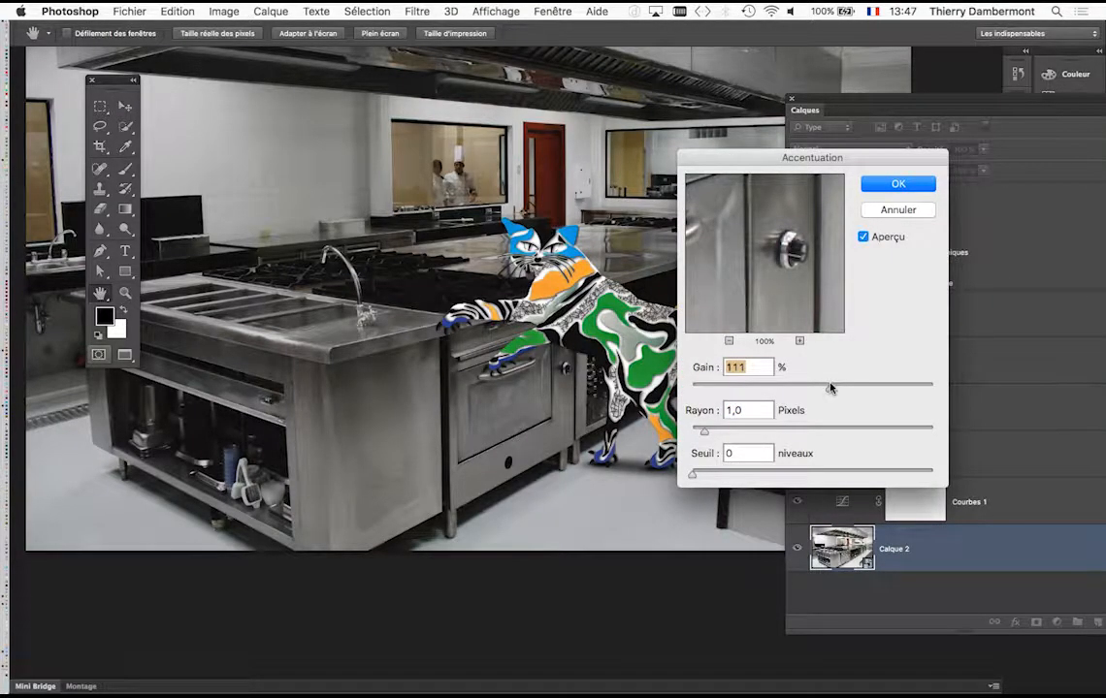
{"action": "left_click", "coordinate": [863, 387]}
{"action": "left_click", "coordinate": [720, 428]}
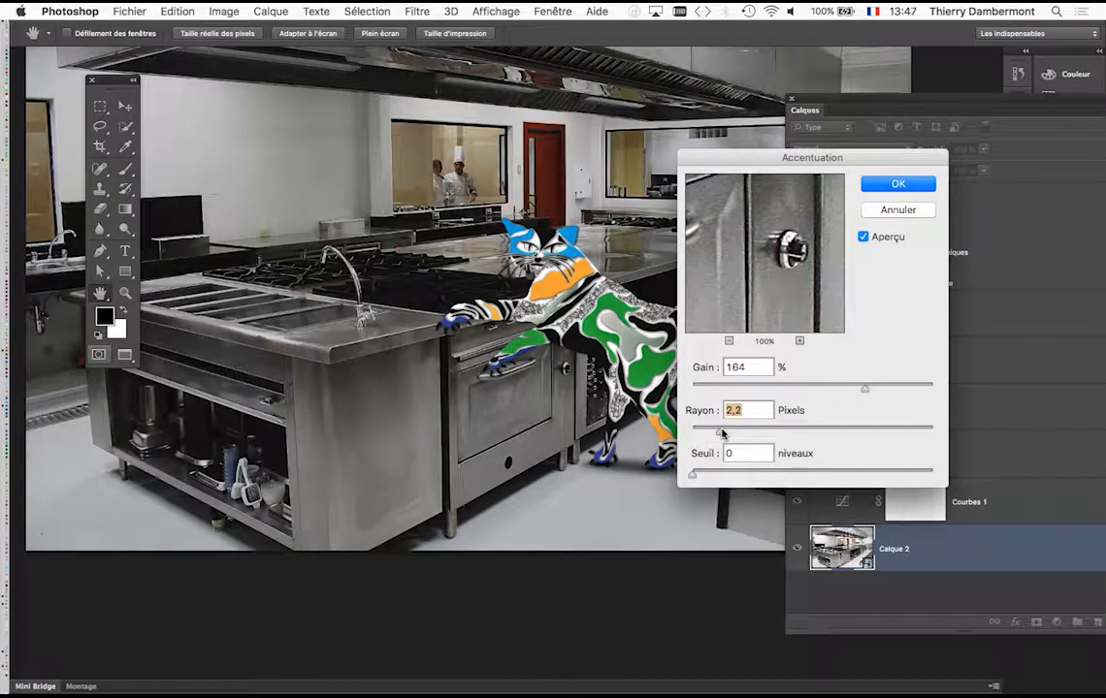
{"action": "left_click", "coordinate": [881, 186]}
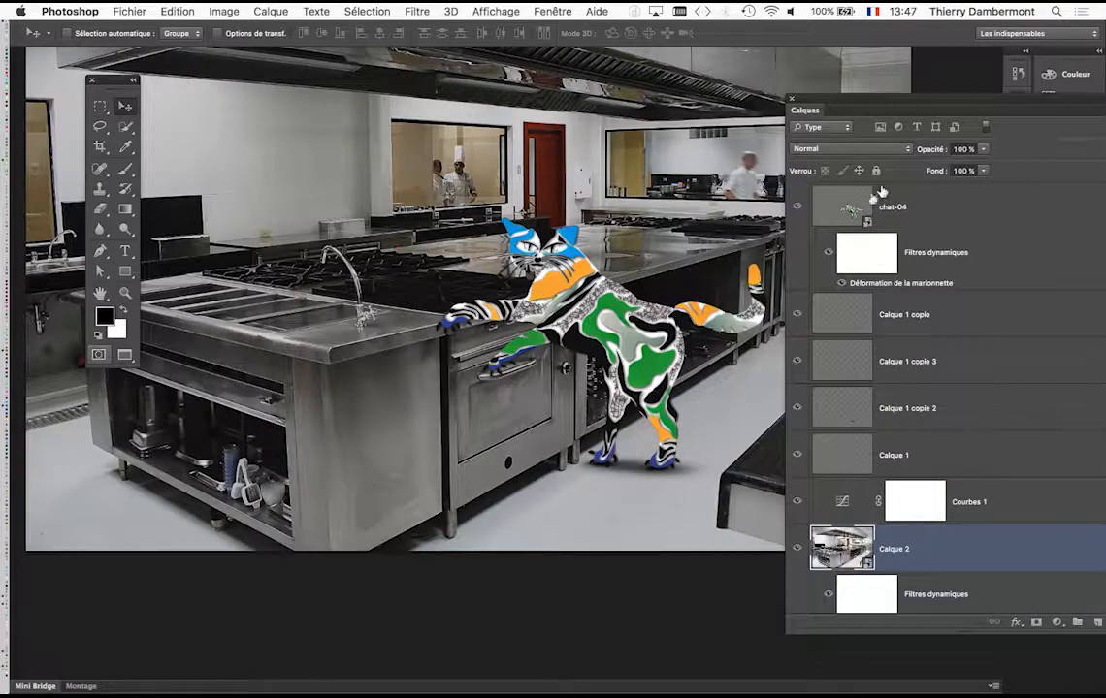
Sharpen the chat-04 cat layer with the Accentuation filter at 164% gain, 2.2 px radius and threshold 0.
{"action": "left_click", "coordinate": [845, 210]}
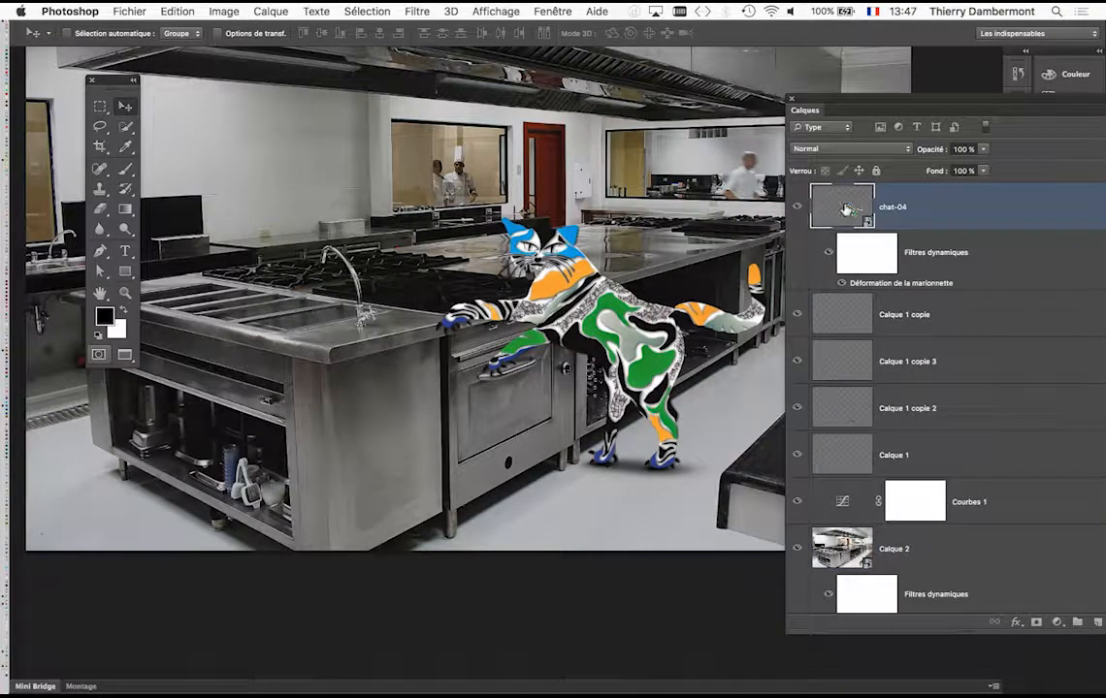
{"action": "left_click", "coordinate": [408, 14]}
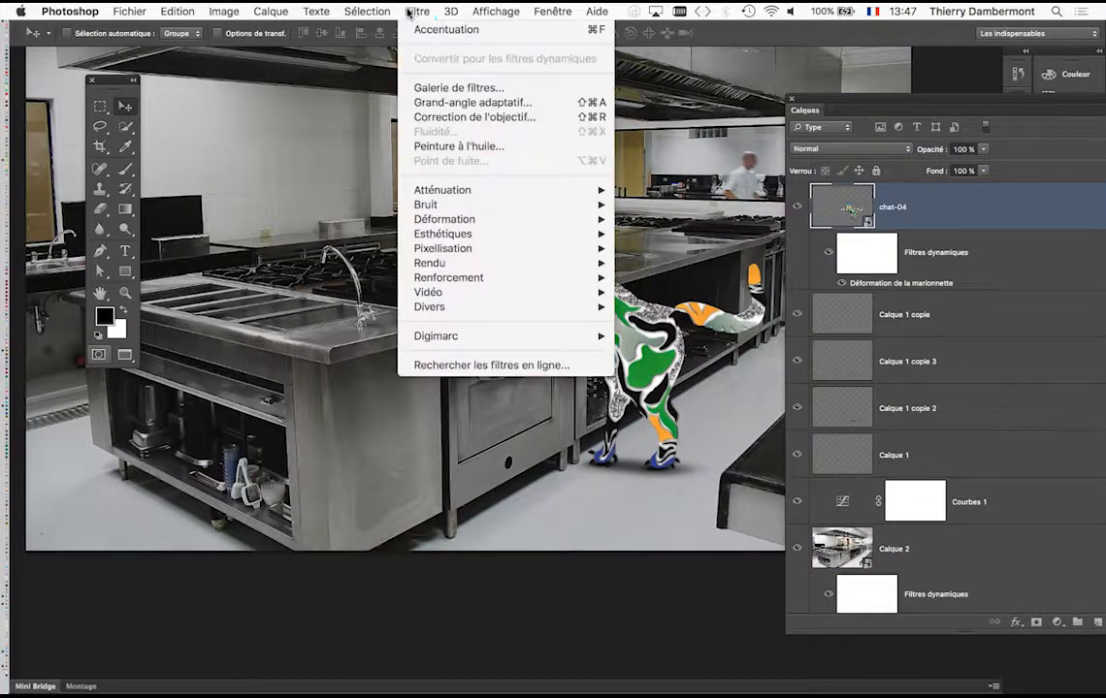
{"action": "mouse_move", "coordinate": [508, 277]}
{"action": "left_click", "coordinate": [632, 279]}
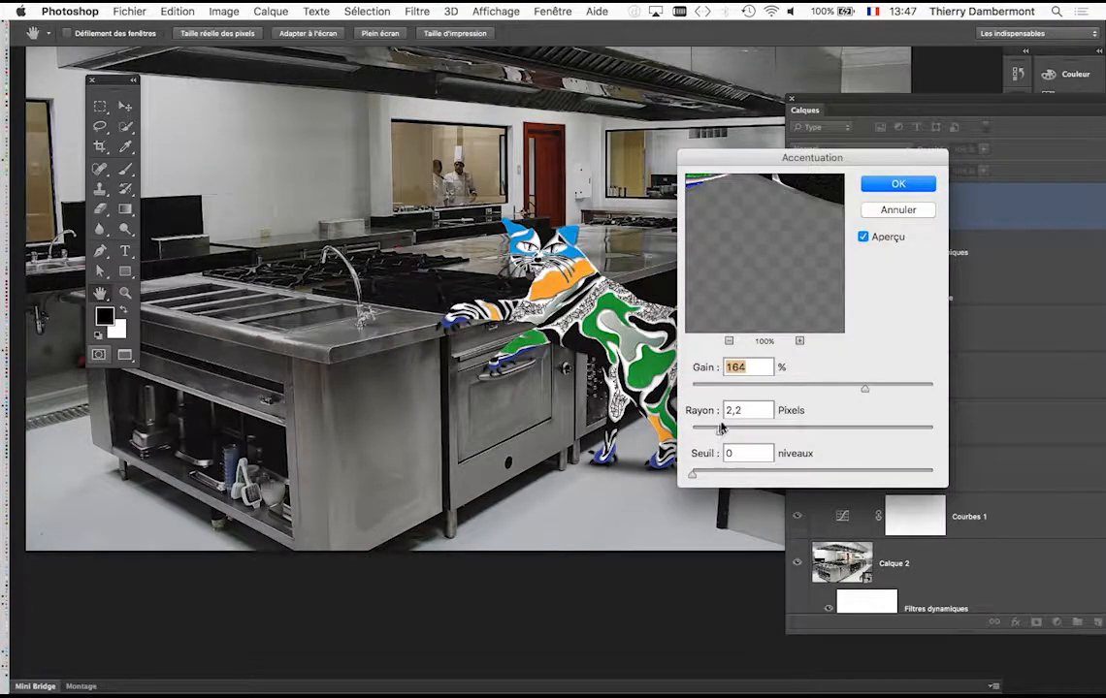
{"action": "left_click", "coordinate": [889, 187]}
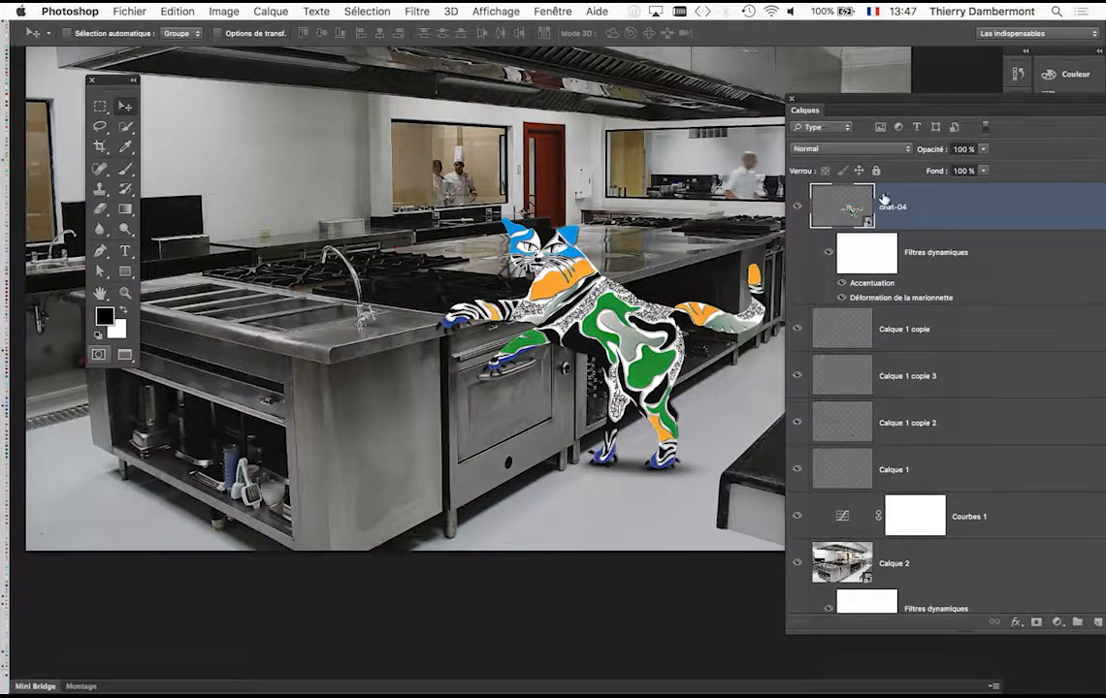
Inspect the composite without panels, examining the sharpened cat, its paw shadows and the surrounding kitchen up close and as a whole.
{"action": "key", "text": "Tab"}
{"action": "key", "text": "super+plus"}
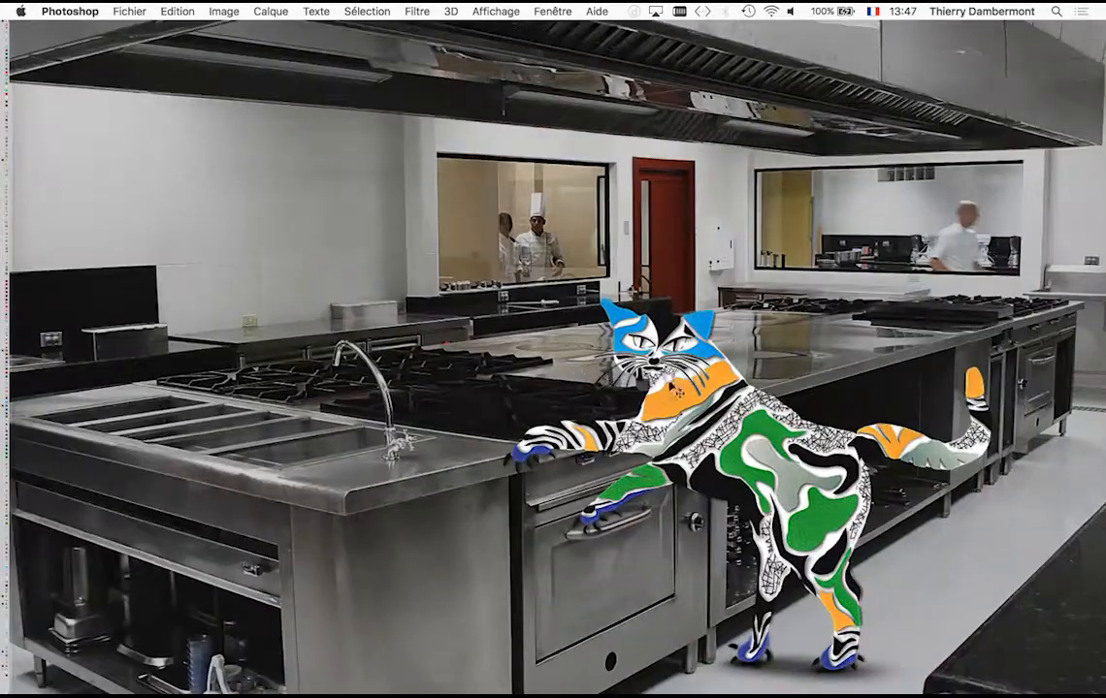
{"action": "left_click_drag", "start_coordinate": [648, 381], "coordinate": [554, 305]}
{"action": "scroll", "coordinate": [566, 357], "scroll_direction": "up", "scroll_amount": 4}
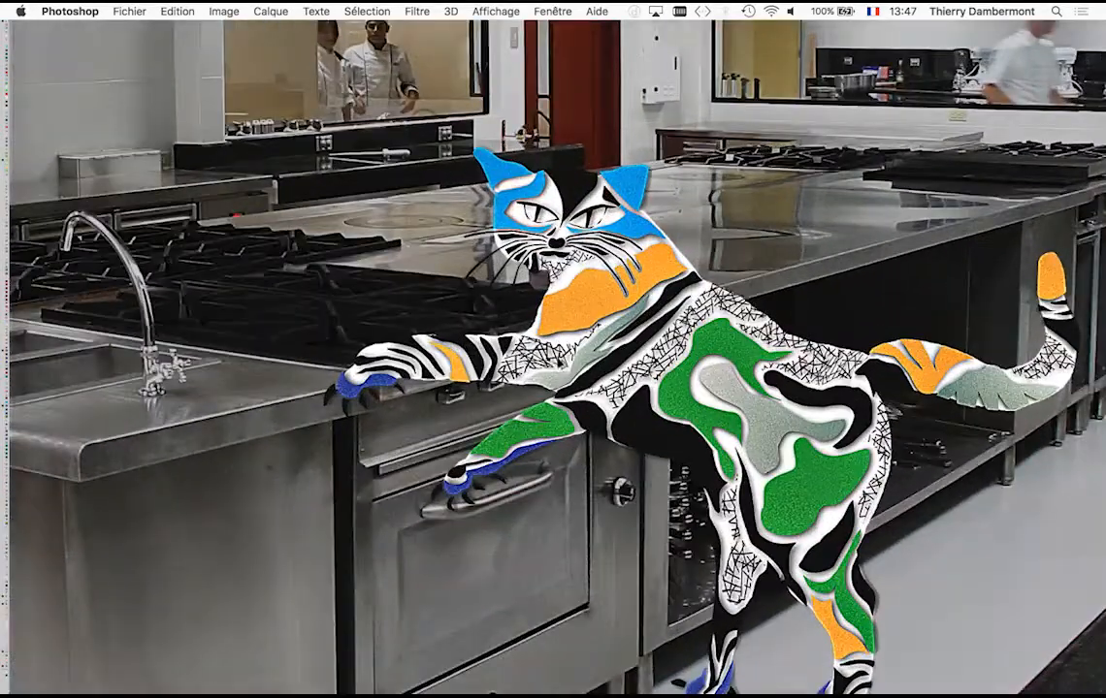
{"action": "left_click_drag", "start_coordinate": [430, 377], "coordinate": [329, 311]}
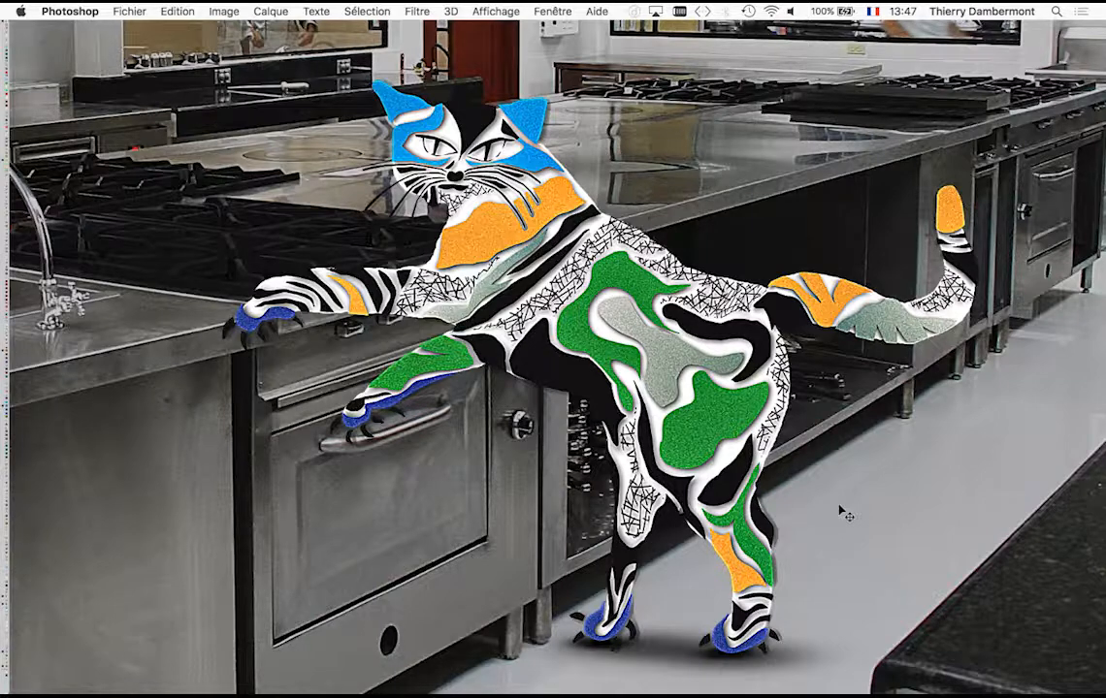
{"action": "left_click_drag", "start_coordinate": [850, 506], "coordinate": [785, 506]}
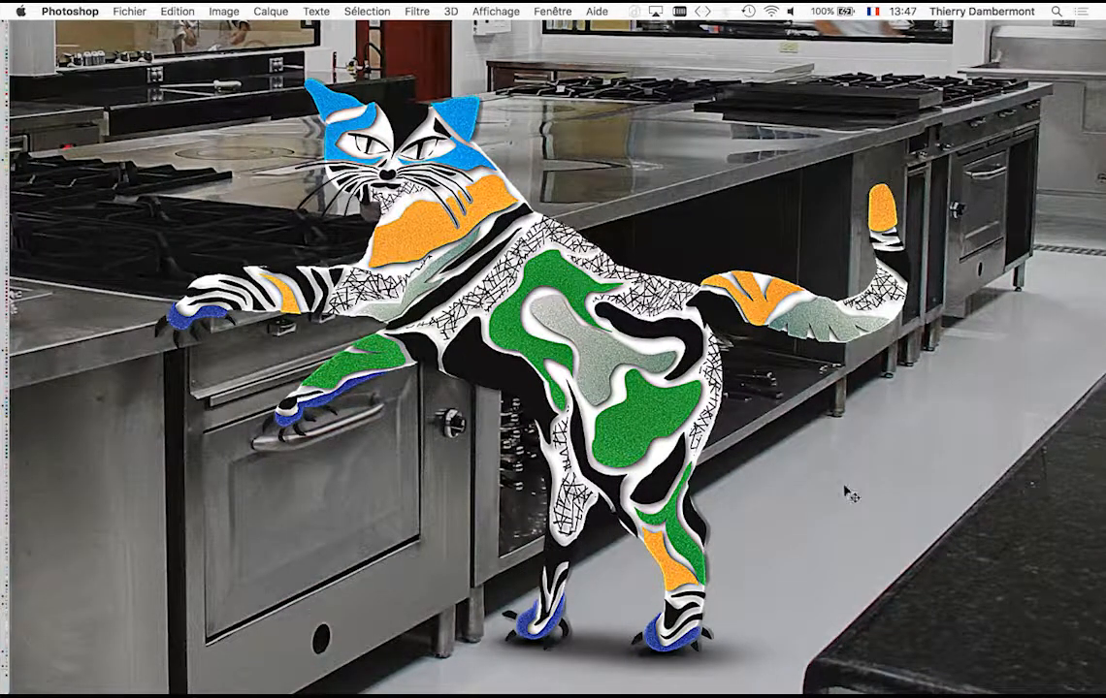
{"action": "scroll", "coordinate": [843, 489], "scroll_direction": "down", "scroll_amount": 5}
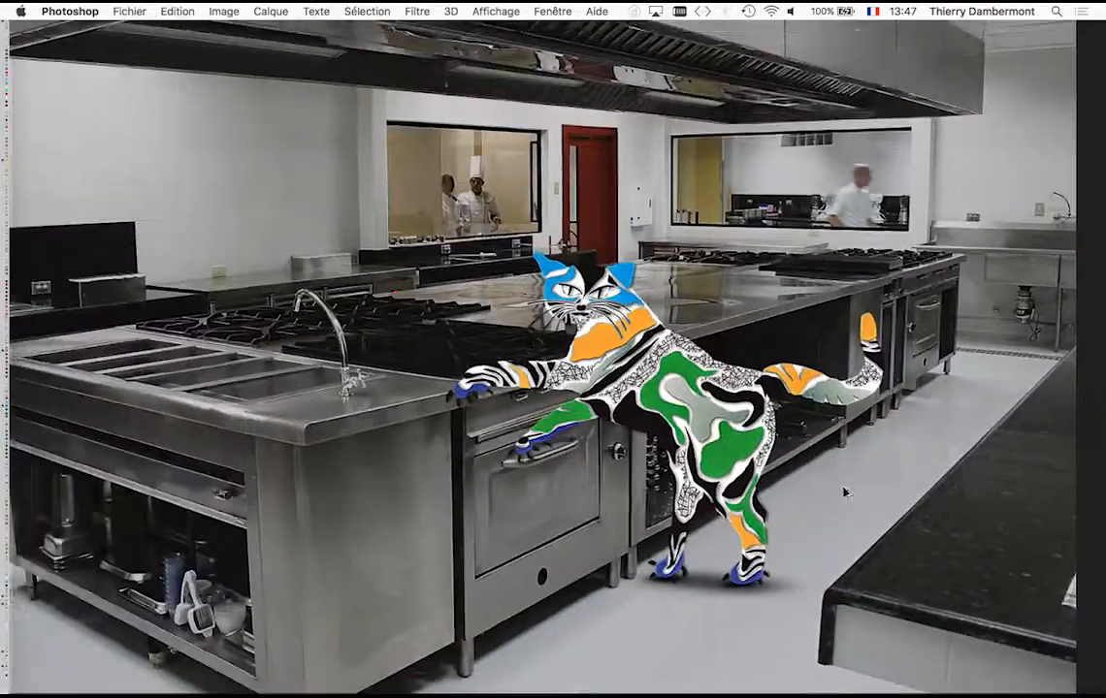
{"action": "scroll", "coordinate": [843, 492], "scroll_direction": "down", "scroll_amount": 5}
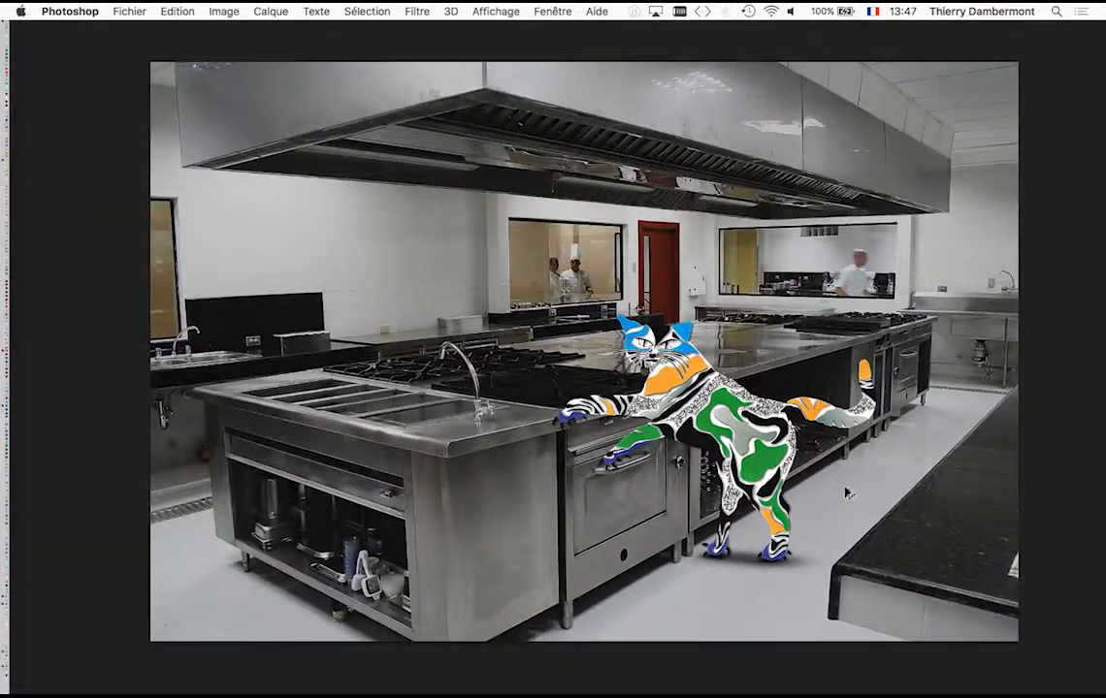
{"action": "scroll", "coordinate": [847, 492], "scroll_direction": "up", "scroll_amount": 5}
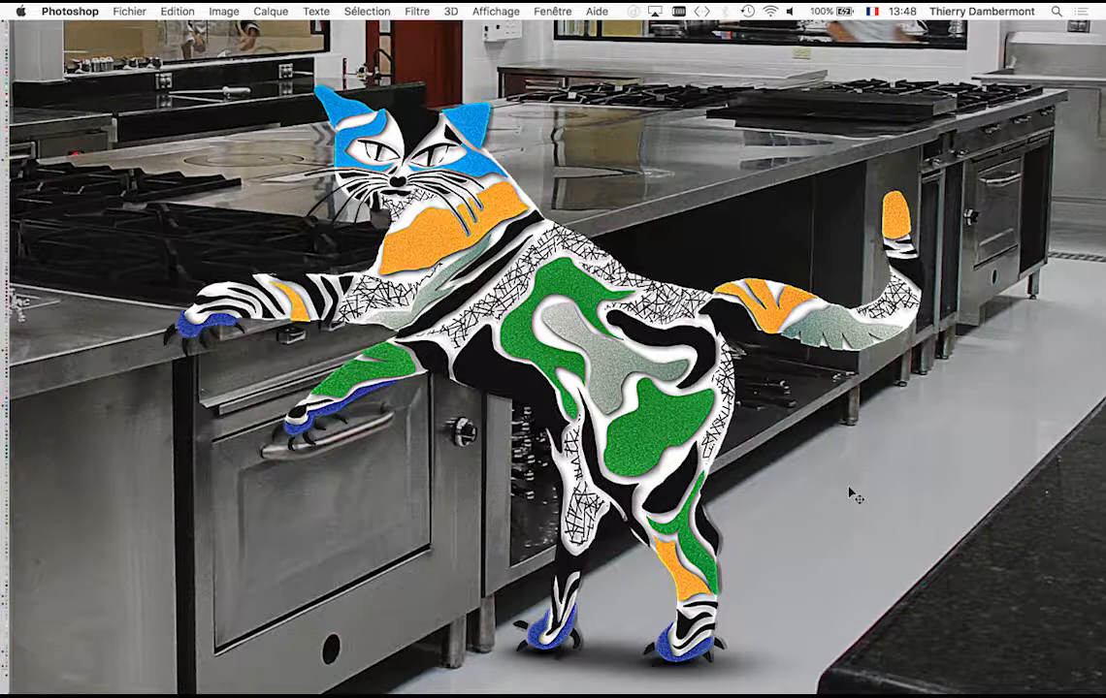
{"action": "key", "text": "Tab"}
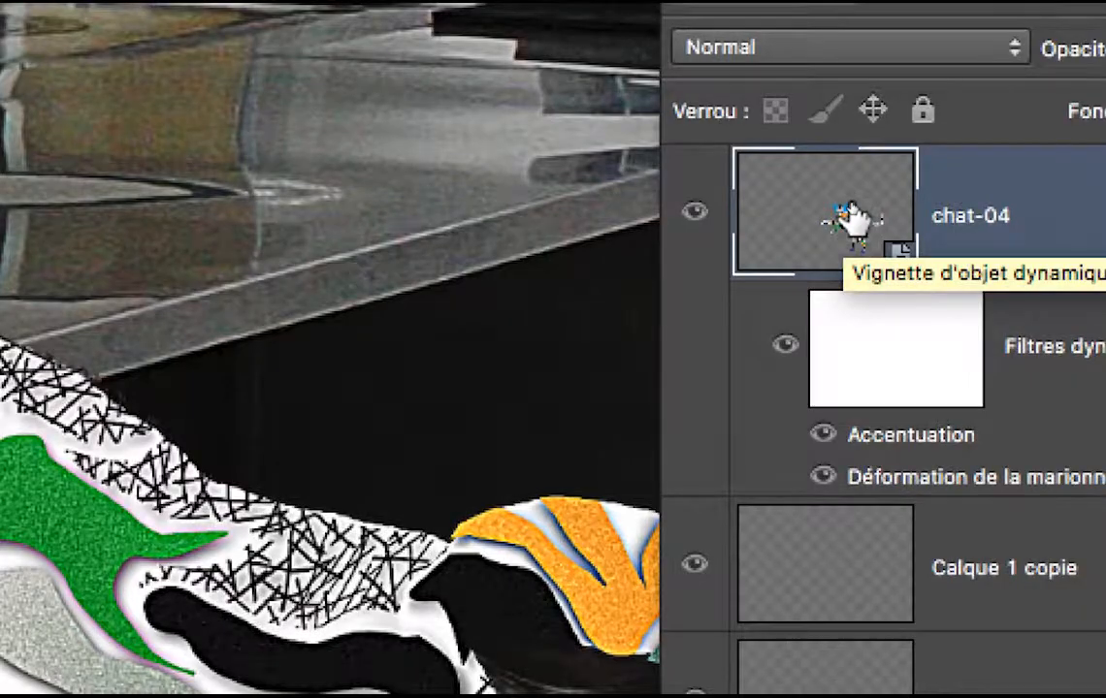
Open the chat-04 smart object's contents and colorize the Calque 2 silhouette green with hue 110, saturation 25 and lightness -36.
{"action": "double_click", "coordinate": [849, 221]}
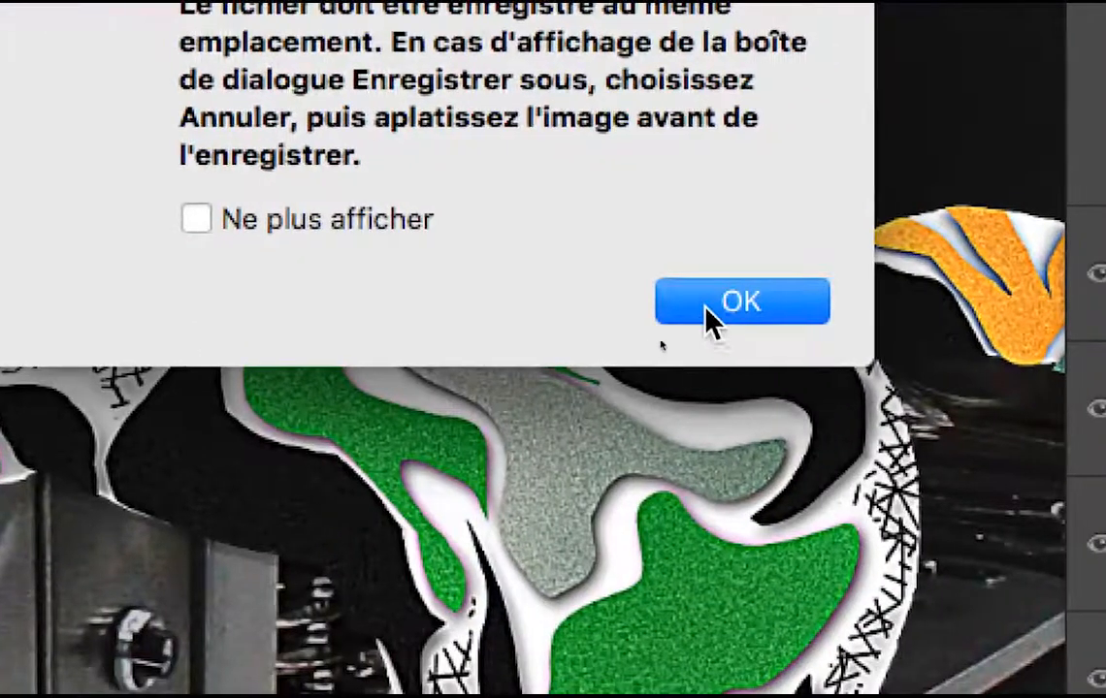
{"action": "left_click", "coordinate": [457, 578]}
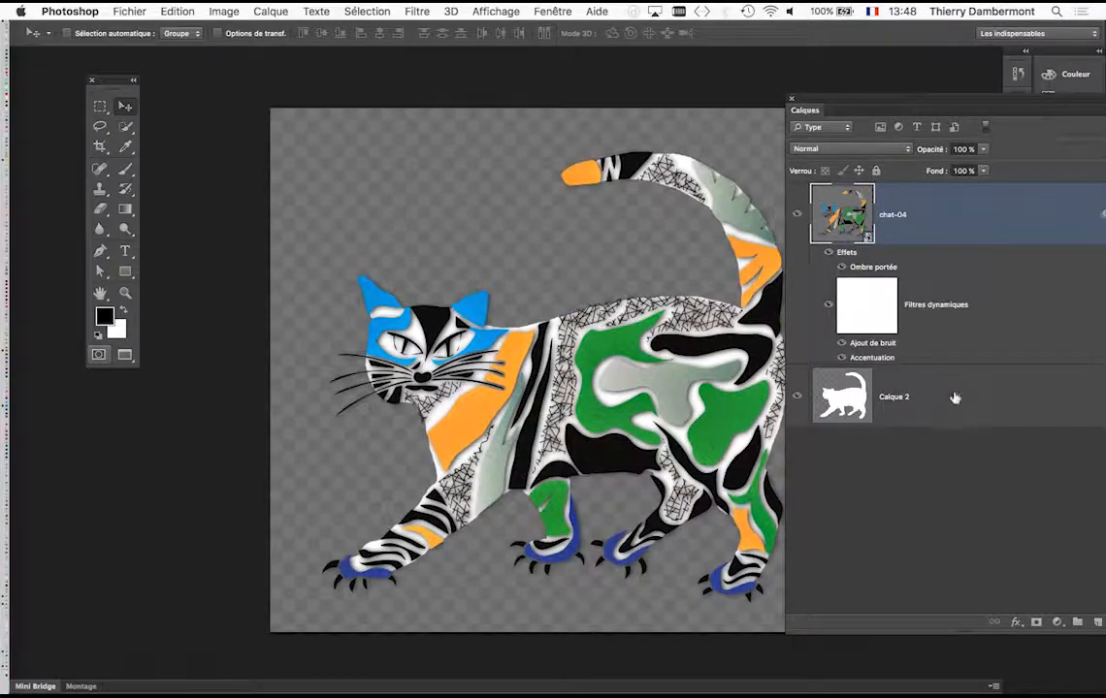
{"action": "left_click", "coordinate": [953, 397]}
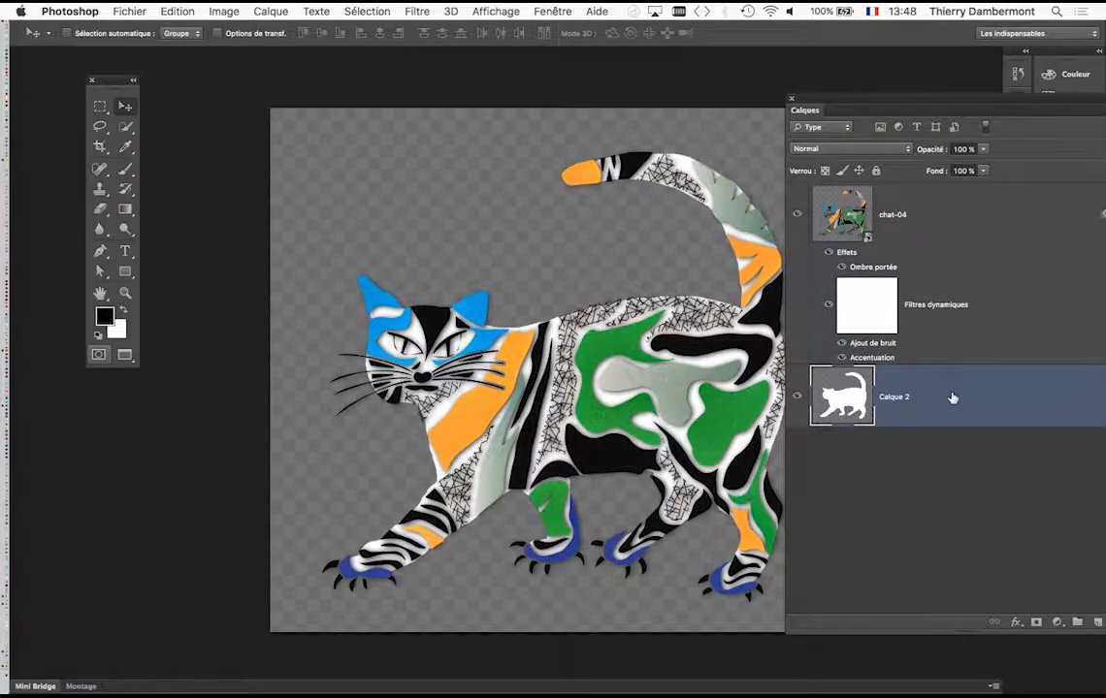
{"action": "key", "text": "super+u"}
{"action": "left_click_drag", "start_coordinate": [718, 95], "coordinate": [369, 133]}
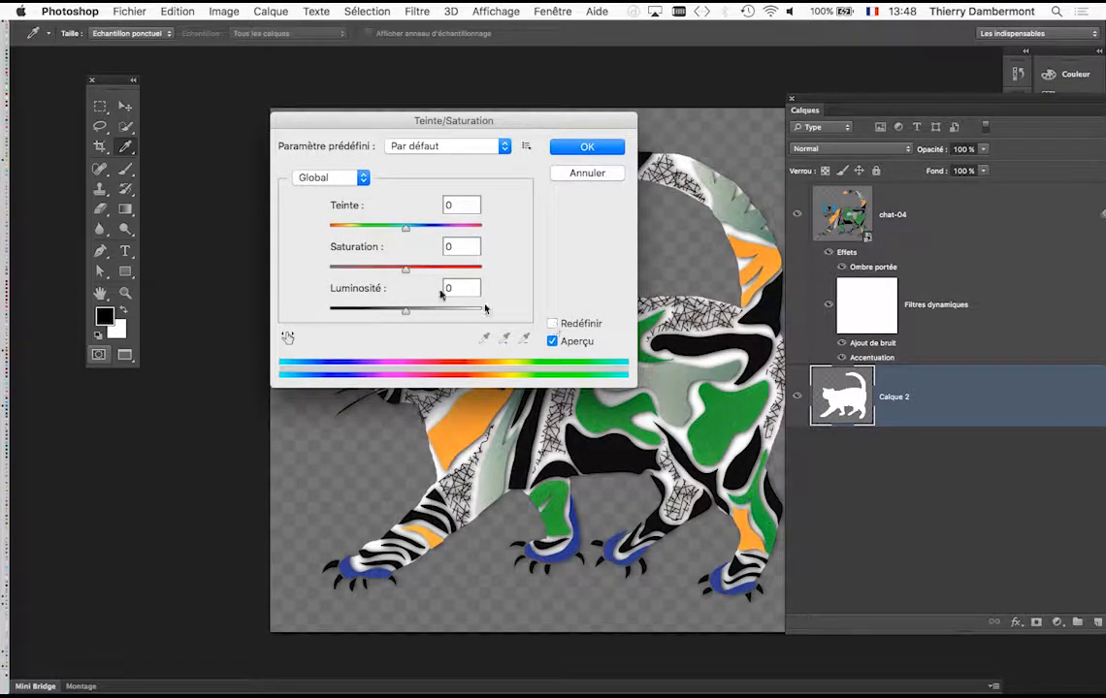
{"action": "left_click", "coordinate": [553, 324]}
{"action": "left_click", "coordinate": [379, 310]}
{"action": "left_click_drag", "start_coordinate": [417, 229], "coordinate": [449, 231]}
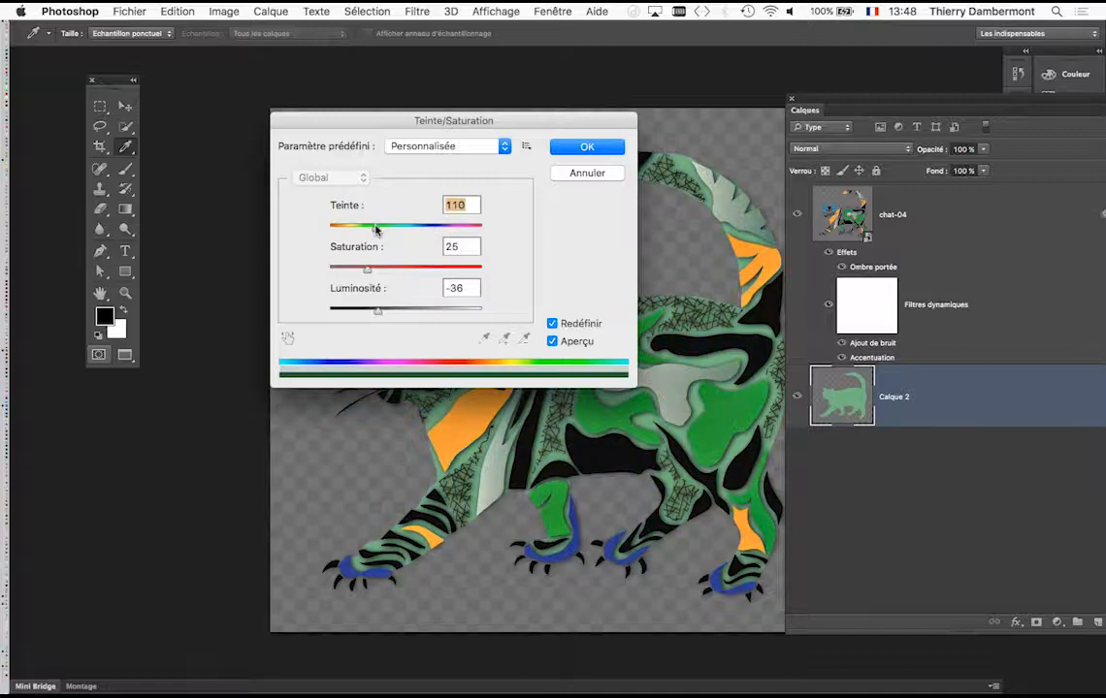
{"action": "left_click_drag", "start_coordinate": [438, 126], "coordinate": [178, 402]}
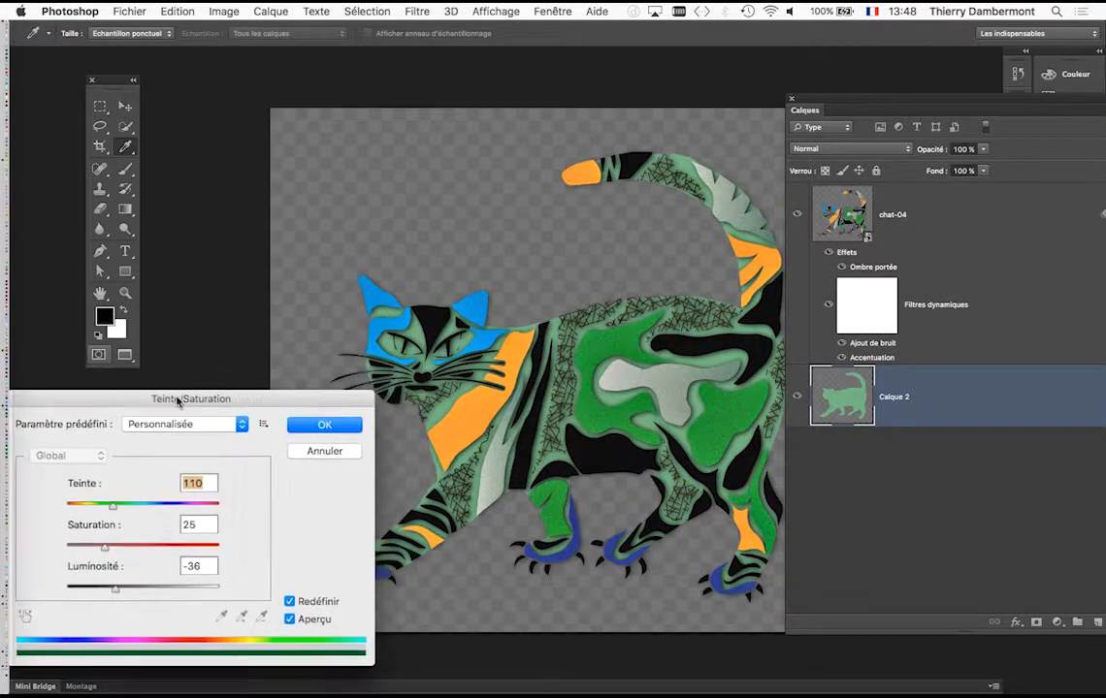
{"action": "left_click", "coordinate": [323, 424]}
{"action": "key", "text": "v"}
Save the green recolouring in chat-04.psb and return to the Kitchen.jpg document.
{"action": "left_click", "coordinate": [117, 10]}
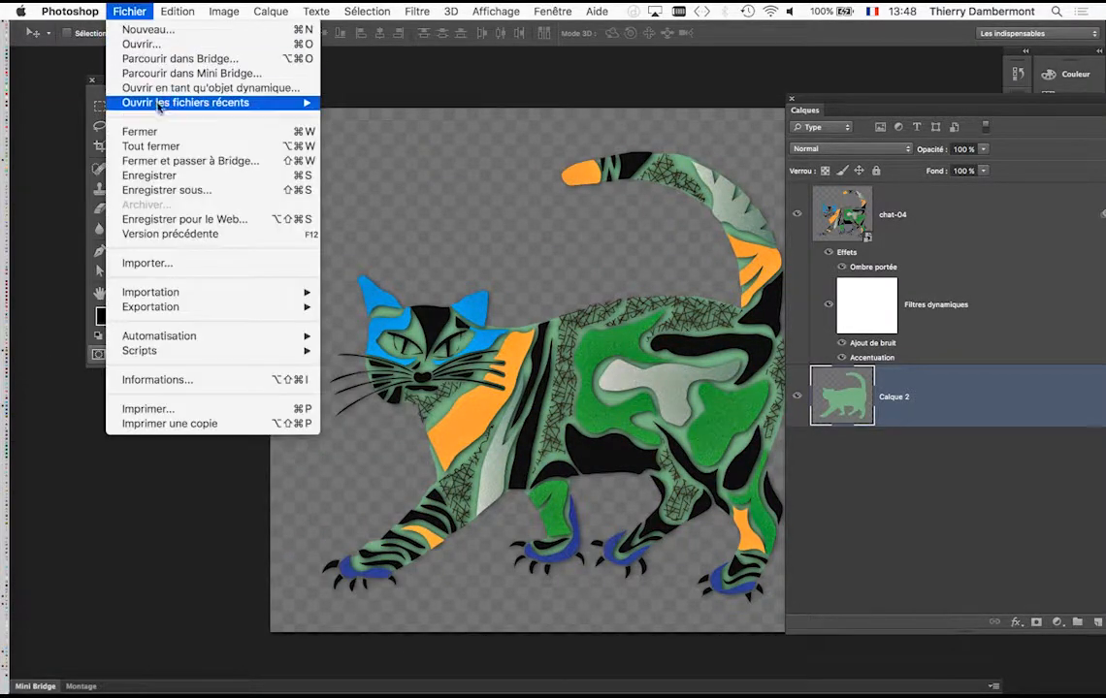
{"action": "left_click", "coordinate": [173, 178]}
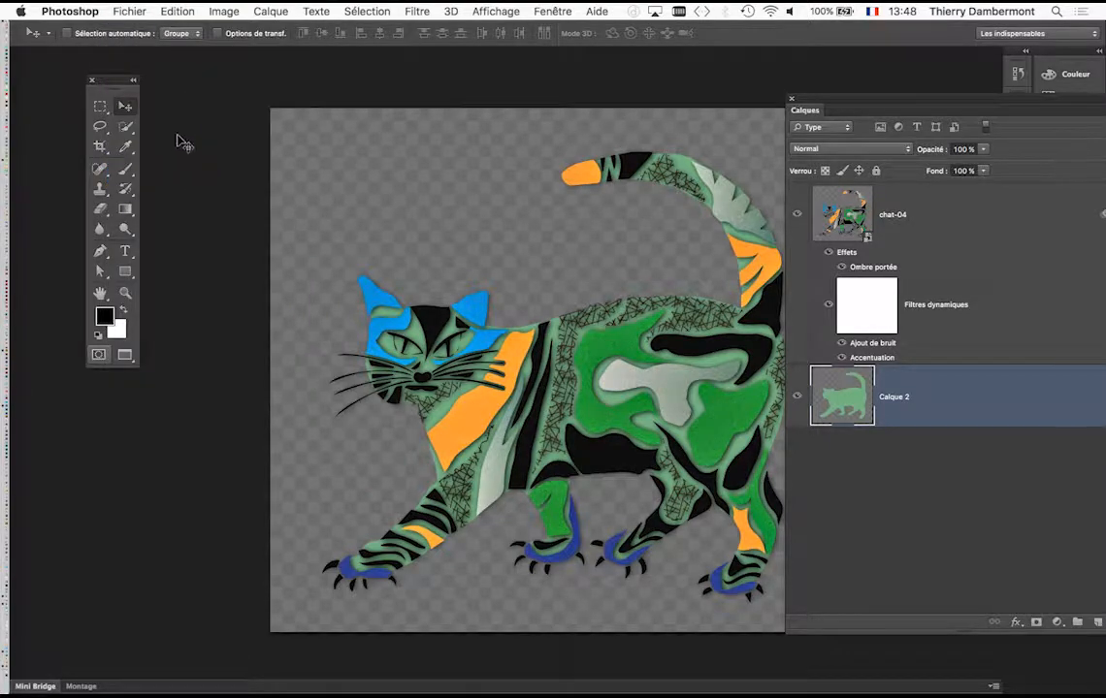
{"action": "left_click", "coordinate": [549, 11]}
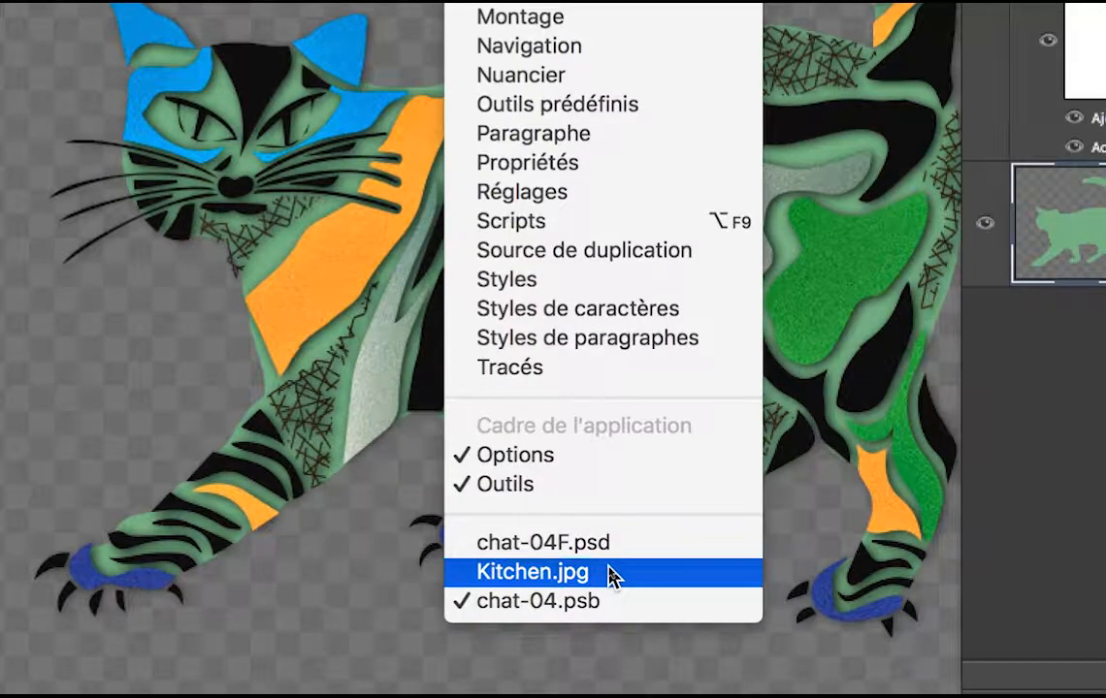
{"action": "left_click", "coordinate": [611, 574]}
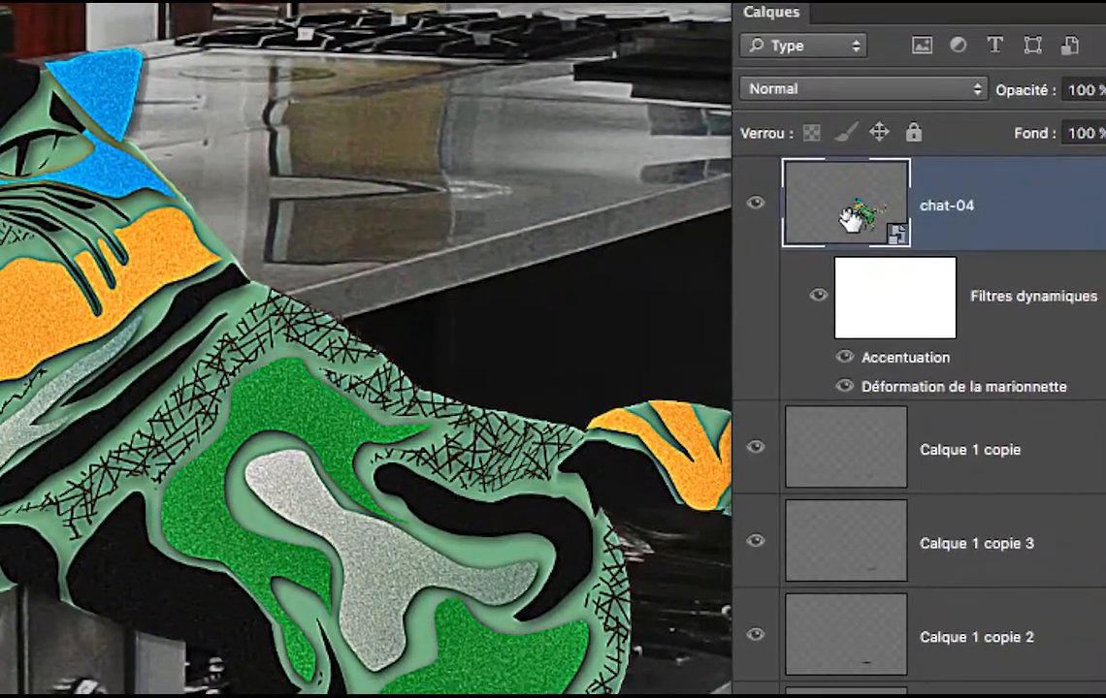
Reopen the chat-04 smart object and colorize its Calque 2 silhouette blue-violet with hue 241, saturation 25 and lightness -32.
{"action": "double_click", "coordinate": [851, 218]}
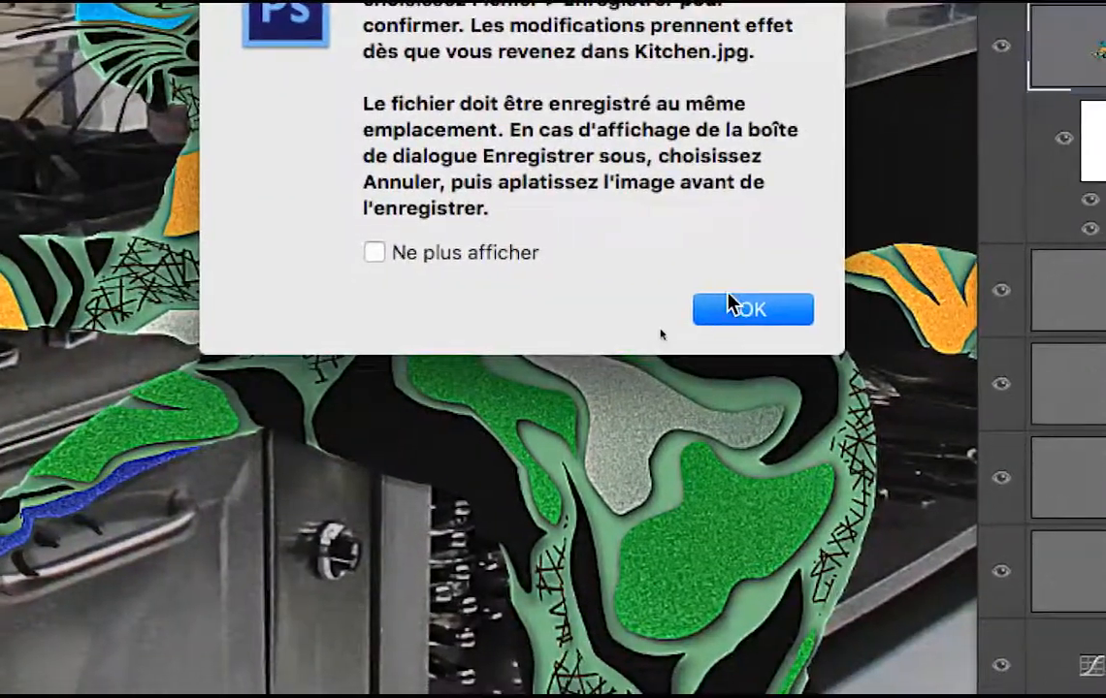
{"action": "left_click", "coordinate": [502, 467]}
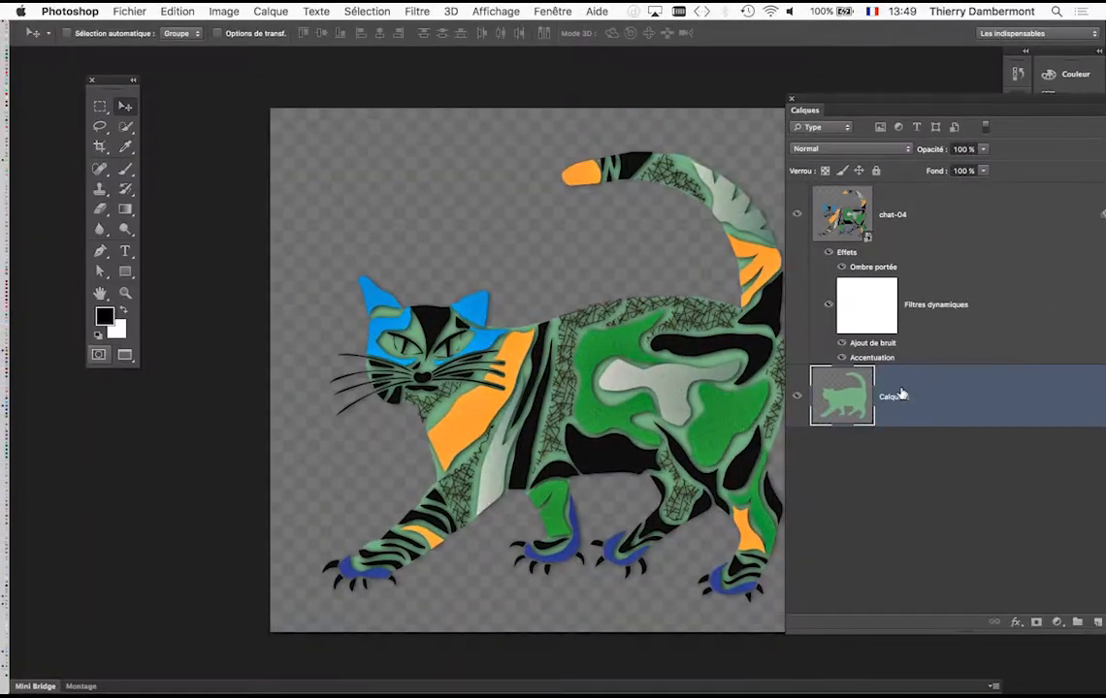
{"action": "left_click", "coordinate": [229, 10]}
{"action": "mouse_move", "coordinate": [279, 59]}
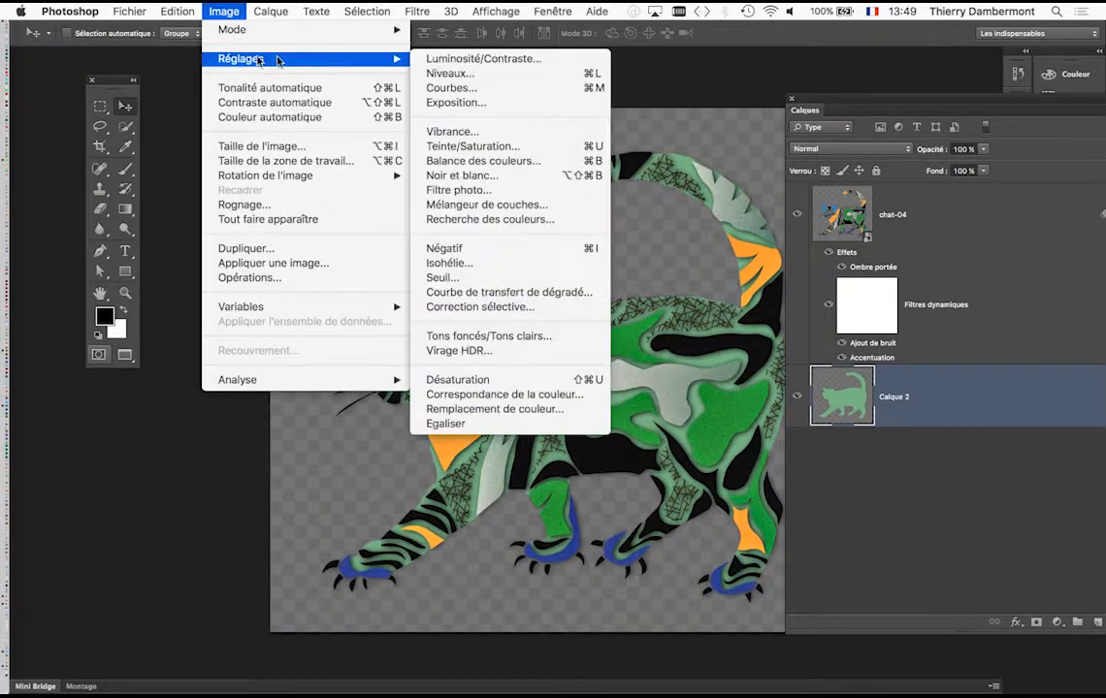
{"action": "left_click", "coordinate": [468, 147]}
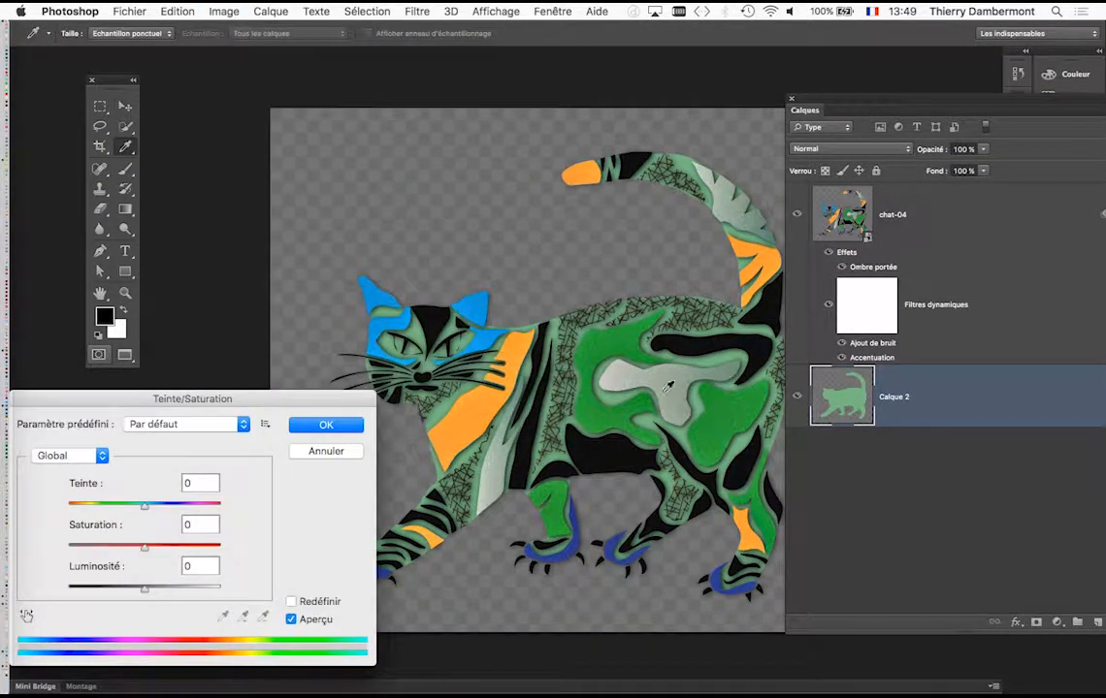
{"action": "left_click_drag", "start_coordinate": [344, 400], "coordinate": [634, 152]}
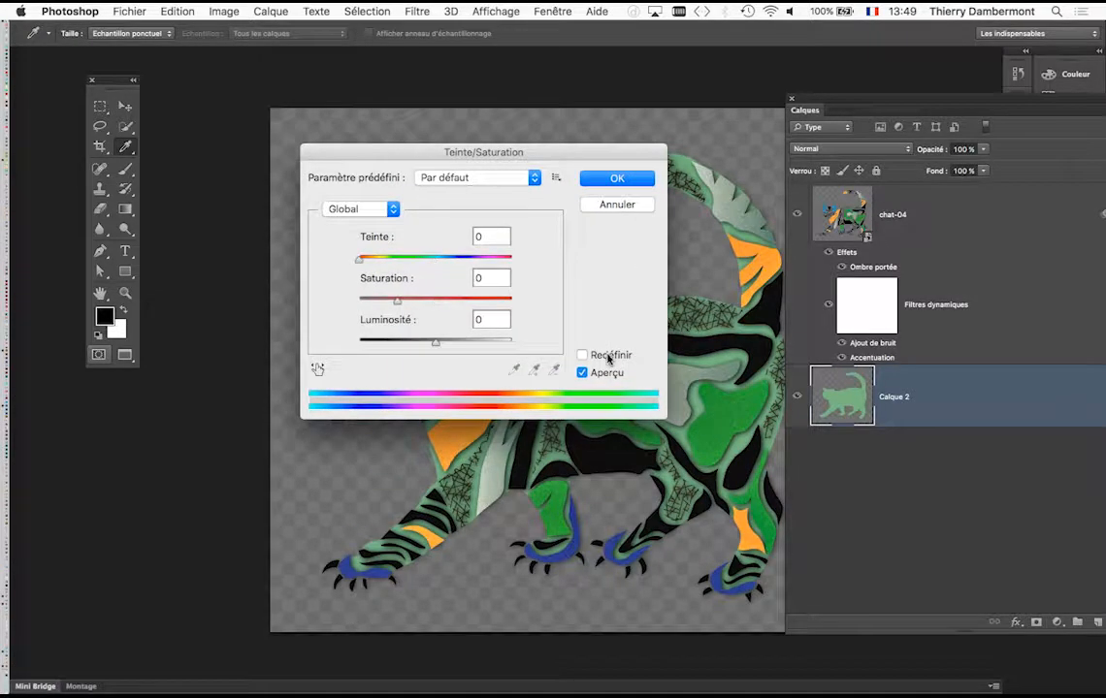
{"action": "left_click", "coordinate": [608, 357]}
{"action": "left_click_drag", "start_coordinate": [424, 343], "coordinate": [412, 343]}
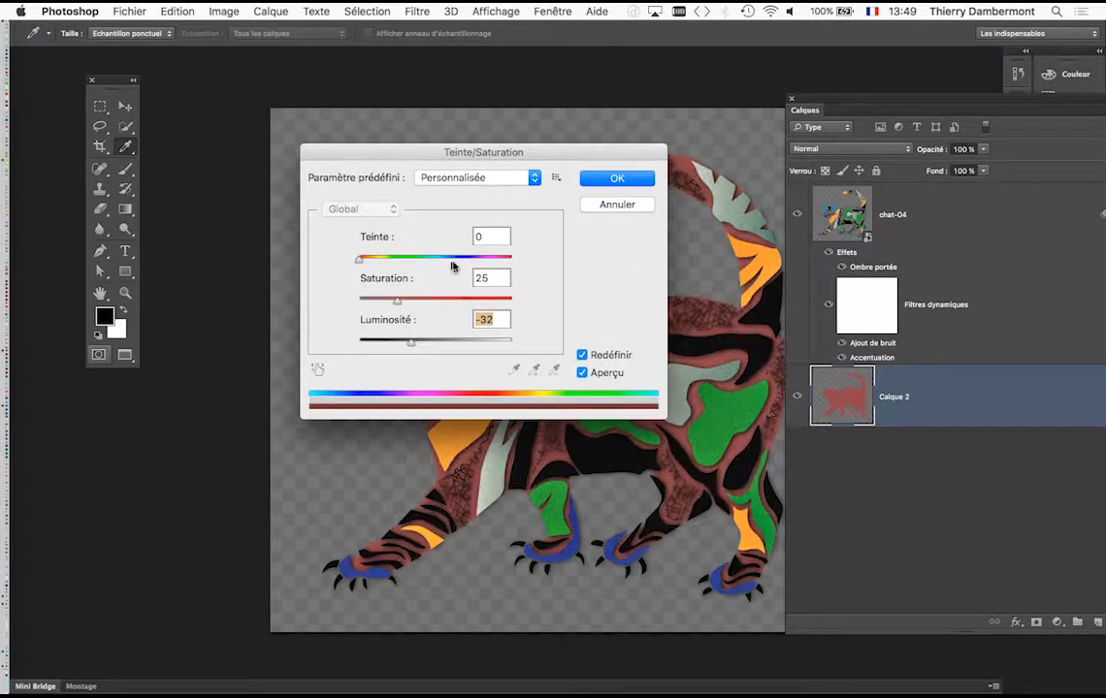
{"action": "left_click_drag", "start_coordinate": [452, 260], "coordinate": [462, 260]}
{"action": "left_click_drag", "start_coordinate": [491, 165], "coordinate": [206, 397]}
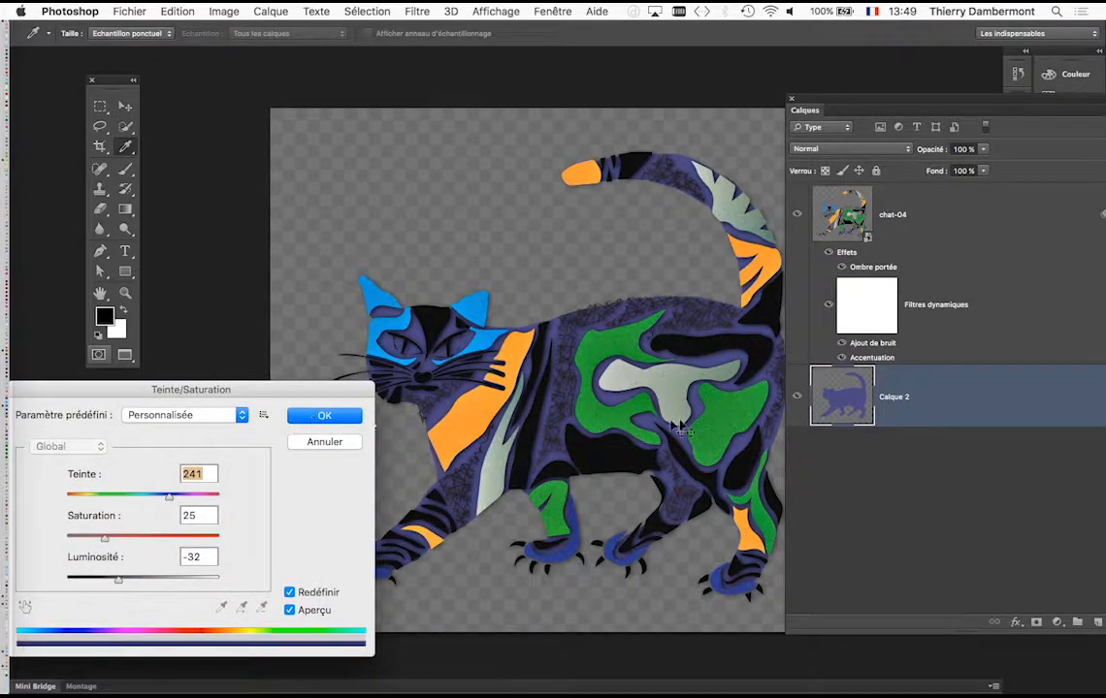
{"action": "left_click", "coordinate": [310, 423]}
{"action": "key", "text": "v"}
Save the blue-violet version of chat-04.psb and switch back to Kitchen.jpg to update the cat in the composite.
{"action": "left_click", "coordinate": [136, 10]}
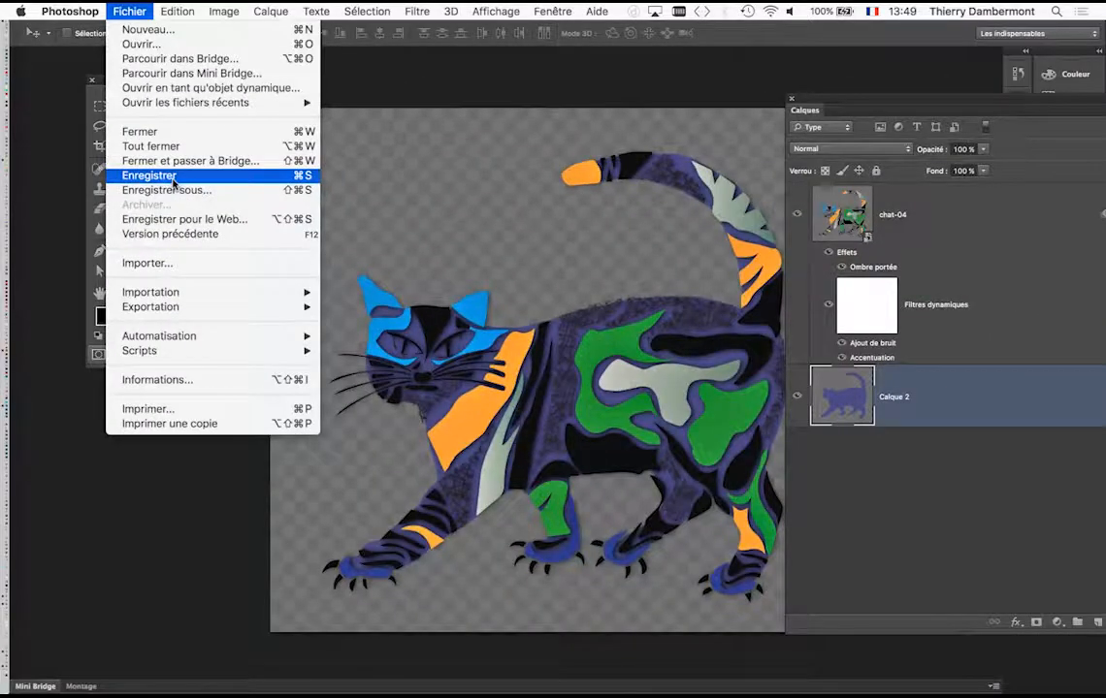
{"action": "left_click", "coordinate": [145, 170]}
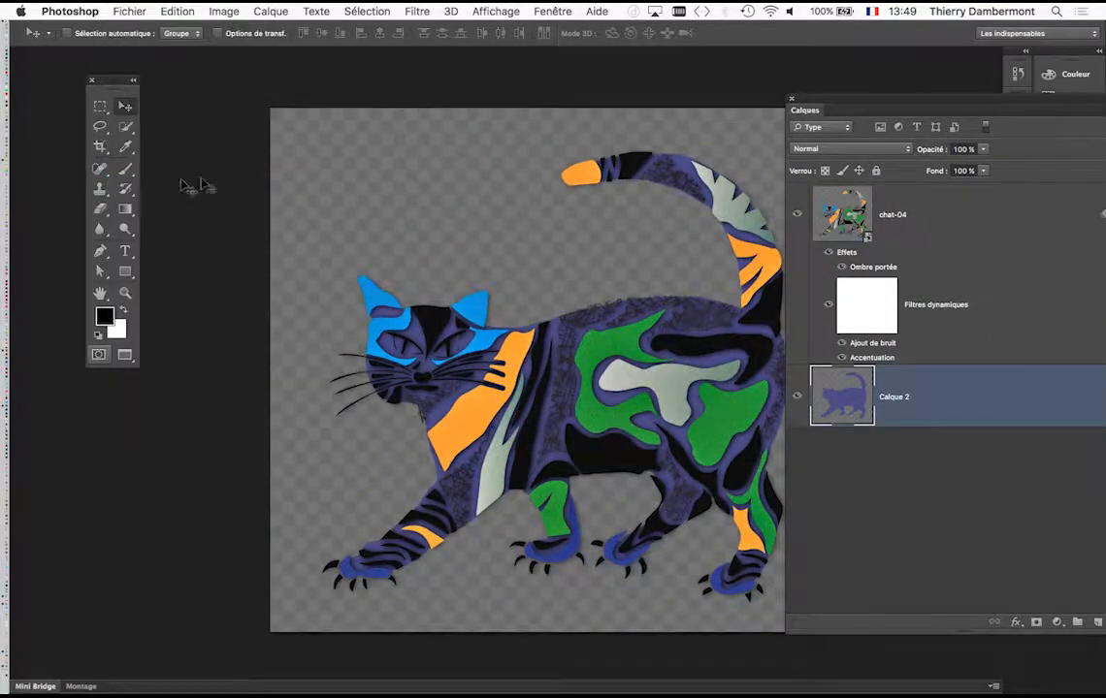
{"action": "left_click", "coordinate": [552, 11]}
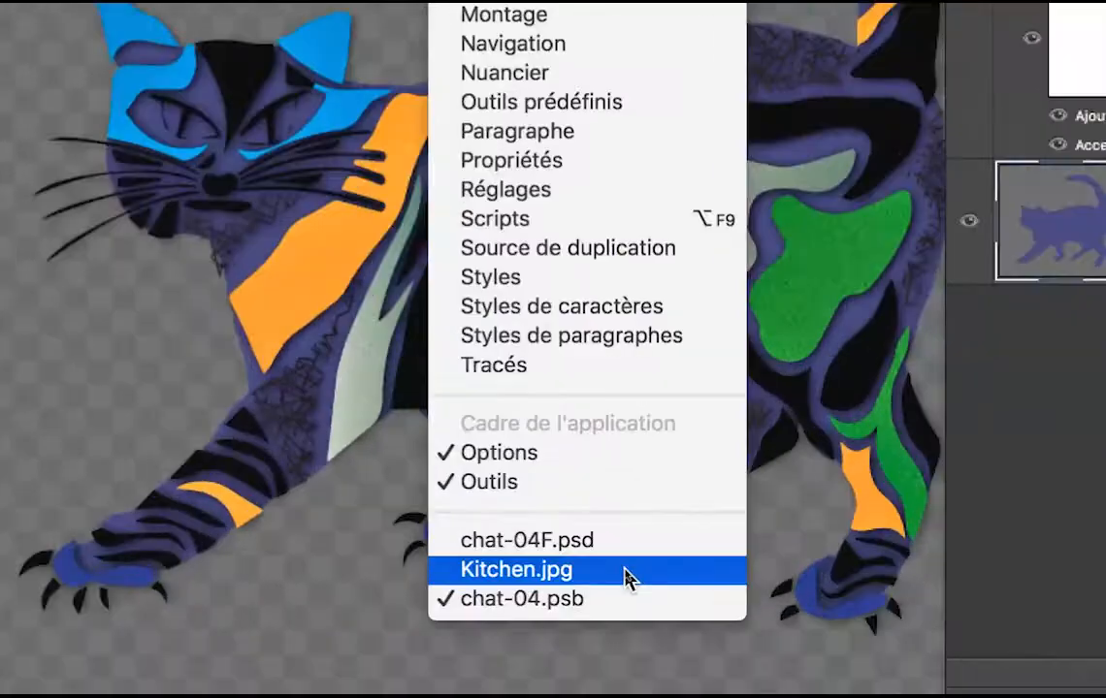
{"action": "left_click", "coordinate": [625, 573]}
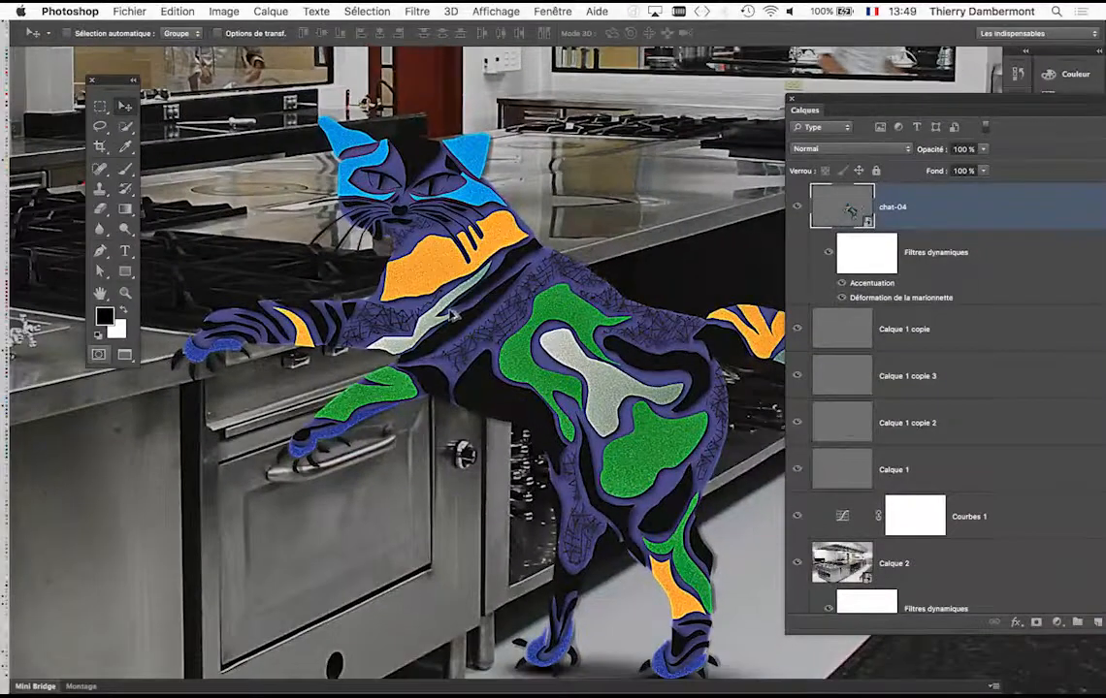
{"action": "scroll", "coordinate": [451, 315], "scroll_direction": "down", "scroll_amount": 3}
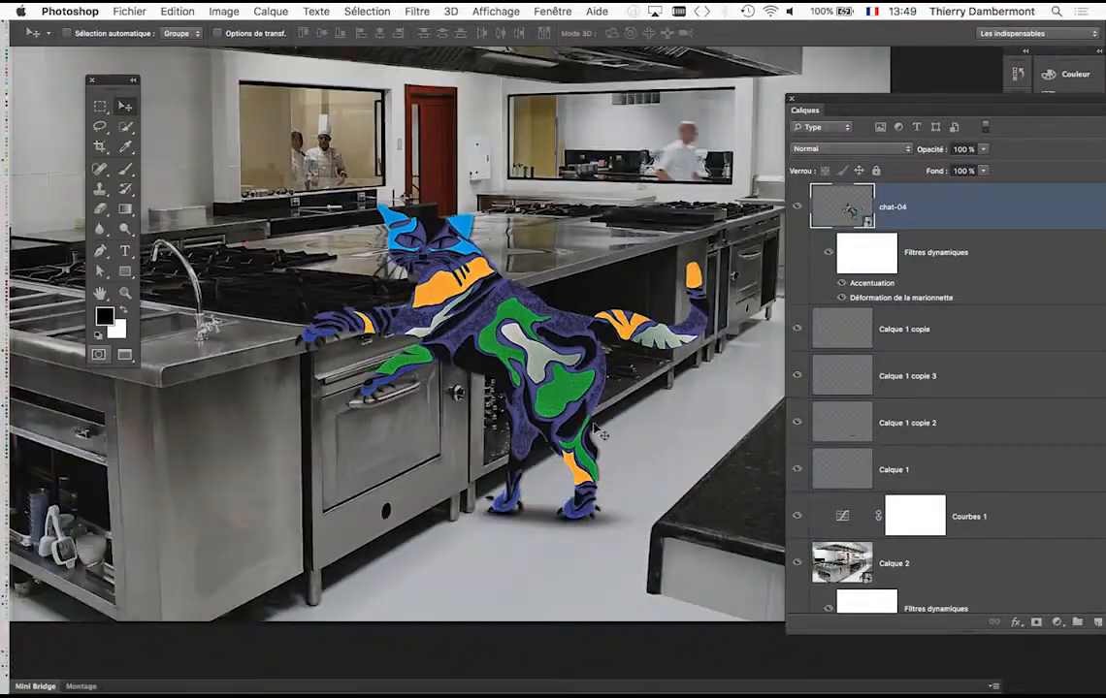
Save the composite as the layered Photoshop file Kitchen-02.psd with maximised compatibility.
{"action": "left_click", "coordinate": [125, 9]}
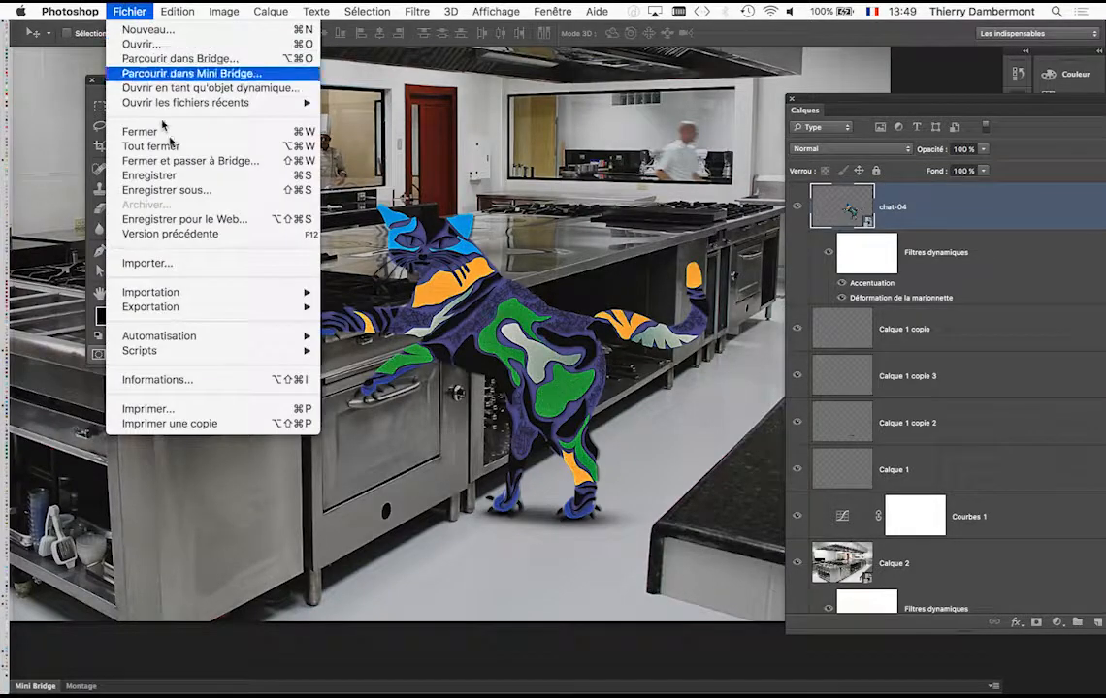
{"action": "left_click", "coordinate": [691, 157]}
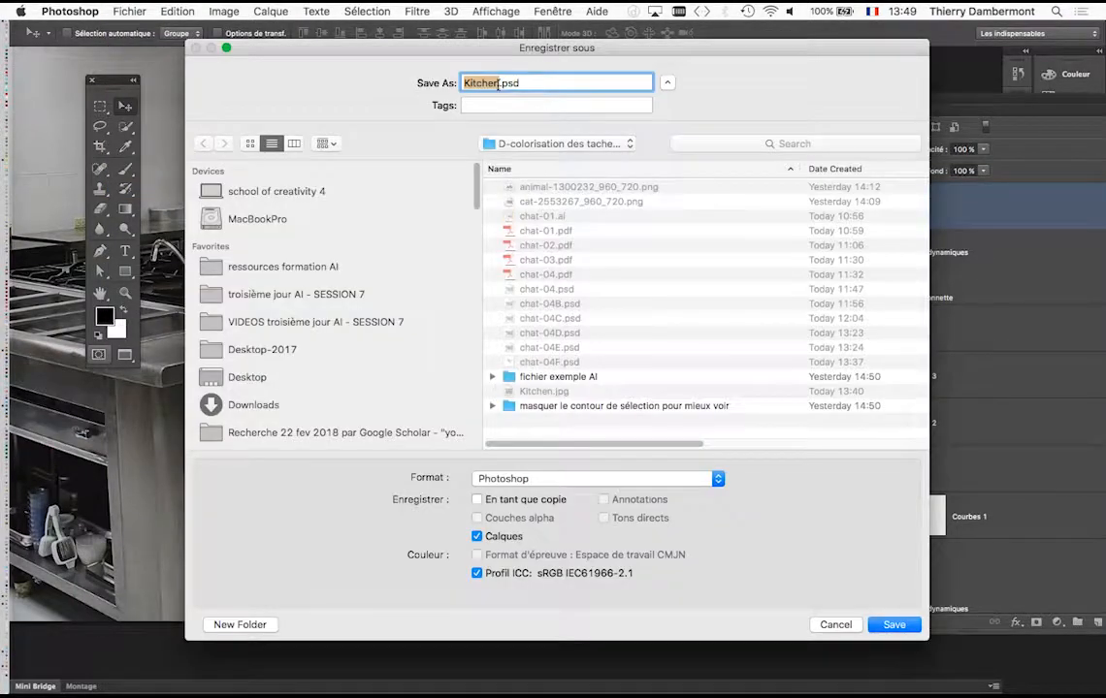
{"action": "left_click", "coordinate": [499, 84]}
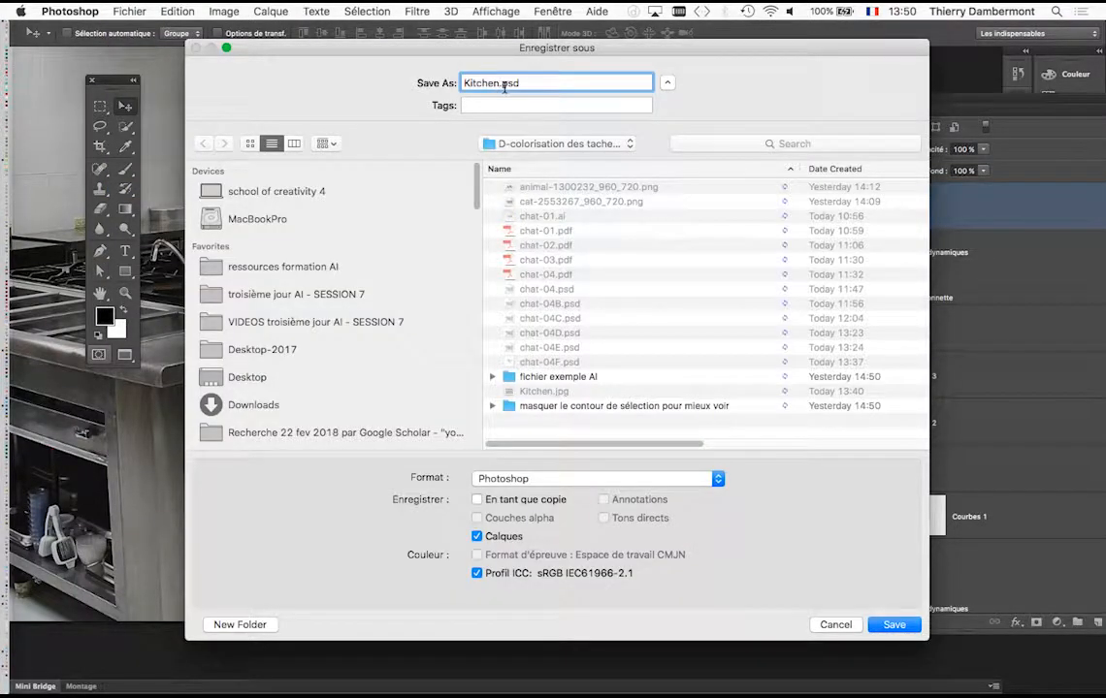
{"action": "key", "text": "Return"}
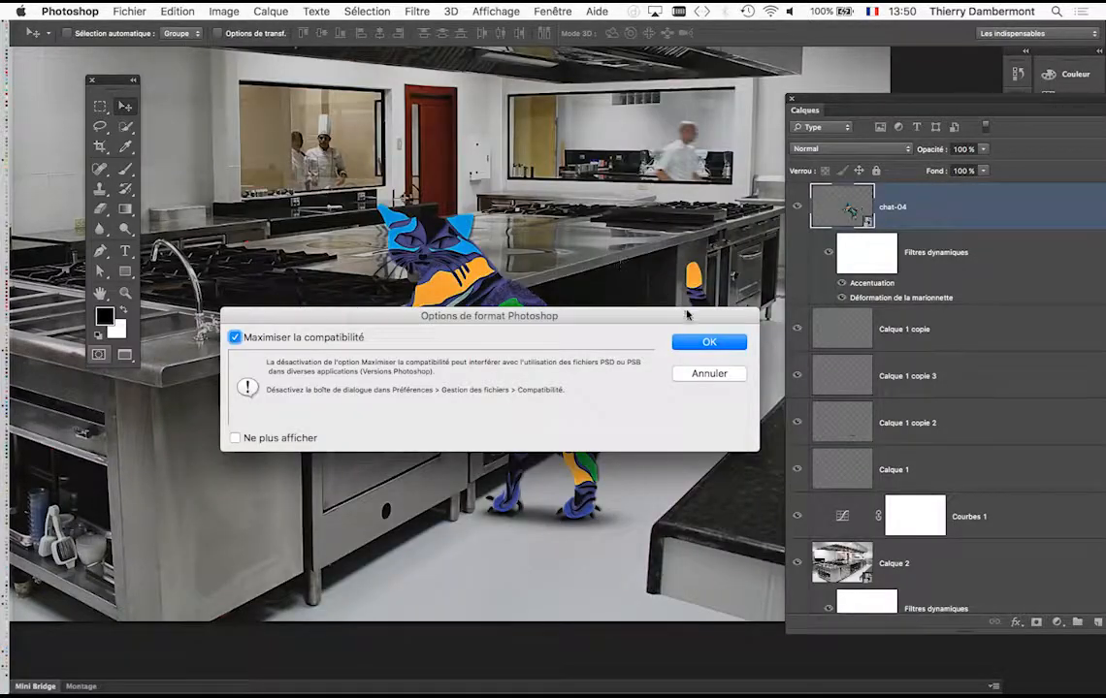
{"action": "left_click", "coordinate": [710, 345]}
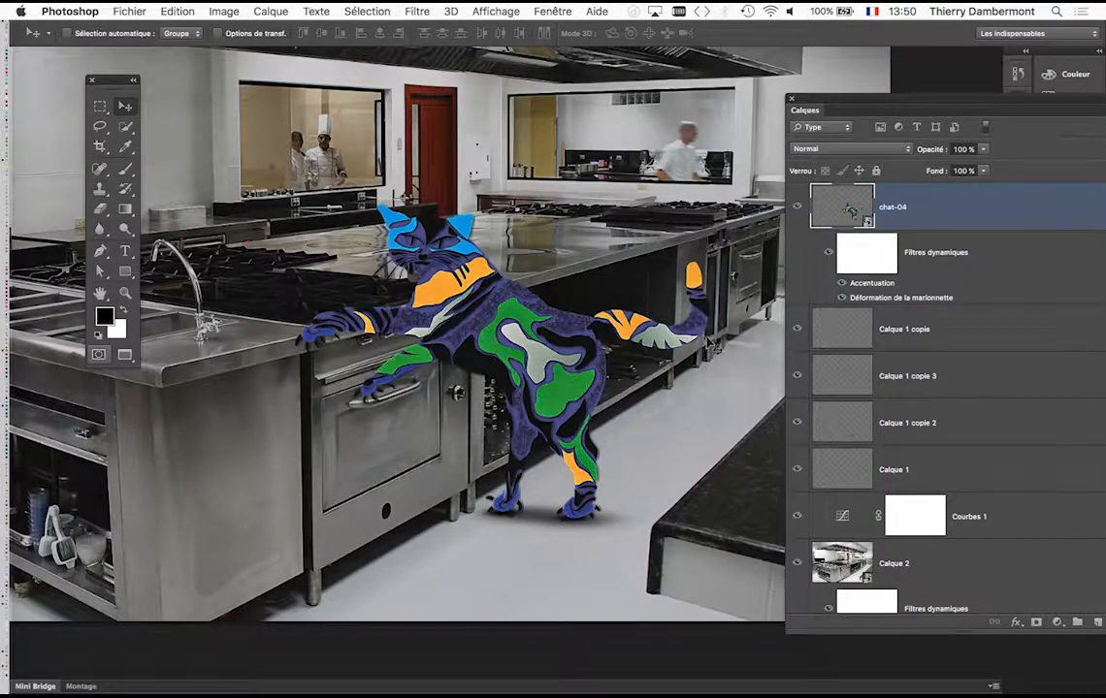
Open the chat-04 smart object's contents and colorize the Calque 2 silhouette white with hue 0, saturation 25 and lightness +100.
{"action": "double_click", "coordinate": [852, 216]}
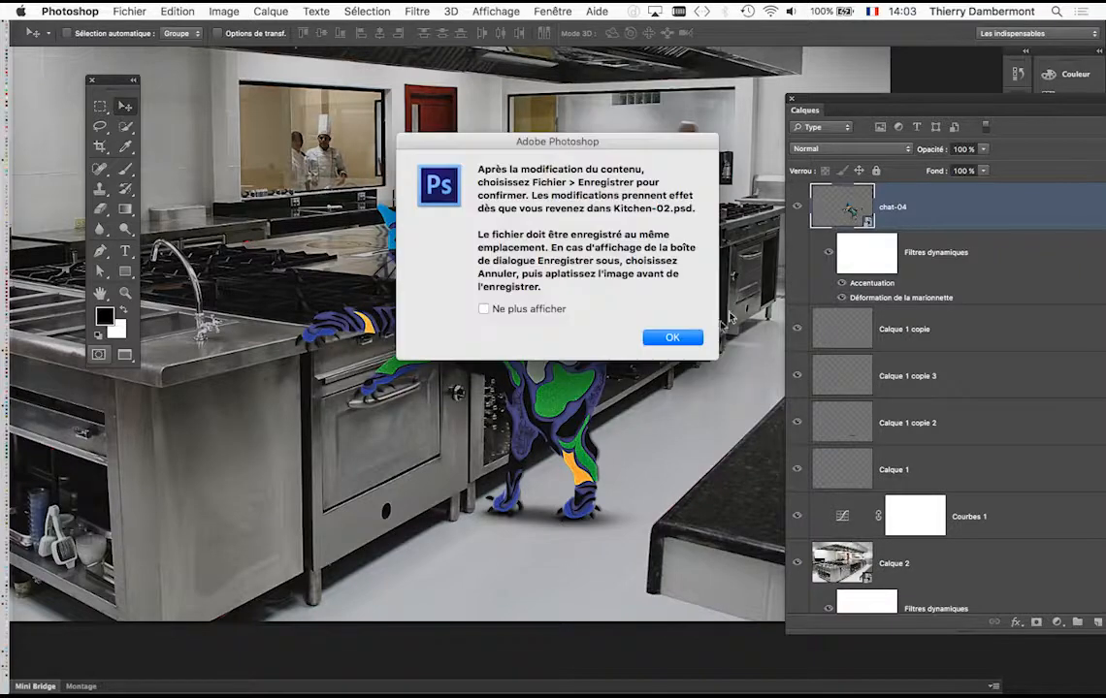
{"action": "key", "text": "Return"}
{"action": "key", "text": "super+u"}
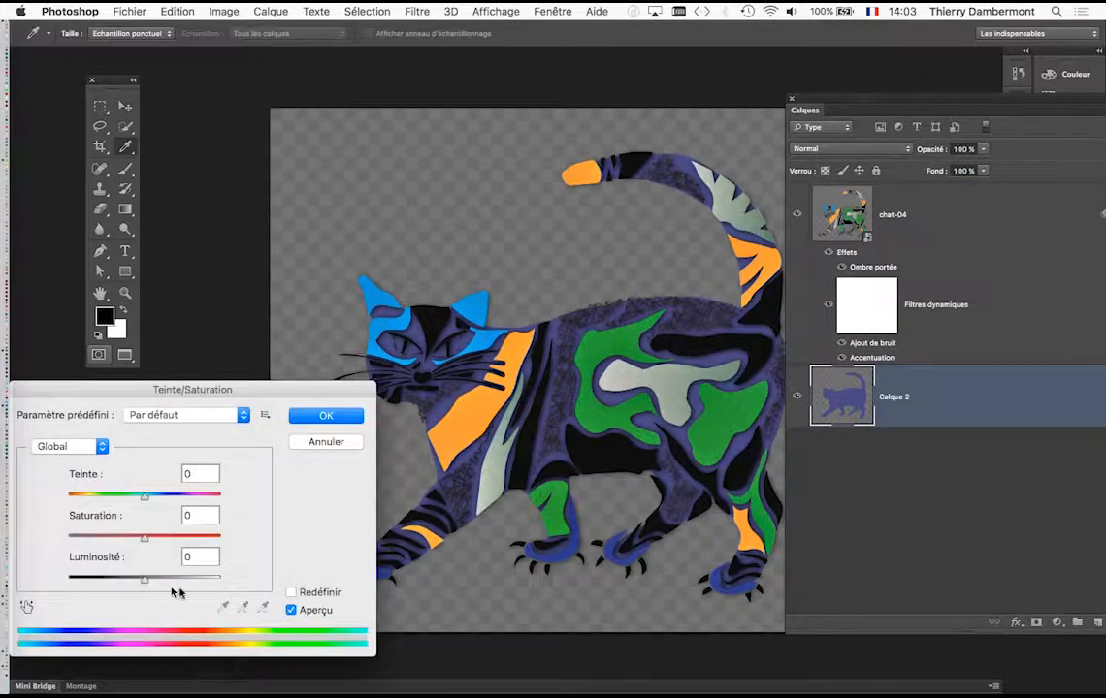
{"action": "left_click", "coordinate": [291, 592]}
{"action": "left_click_drag", "start_coordinate": [145, 578], "coordinate": [221, 580]}
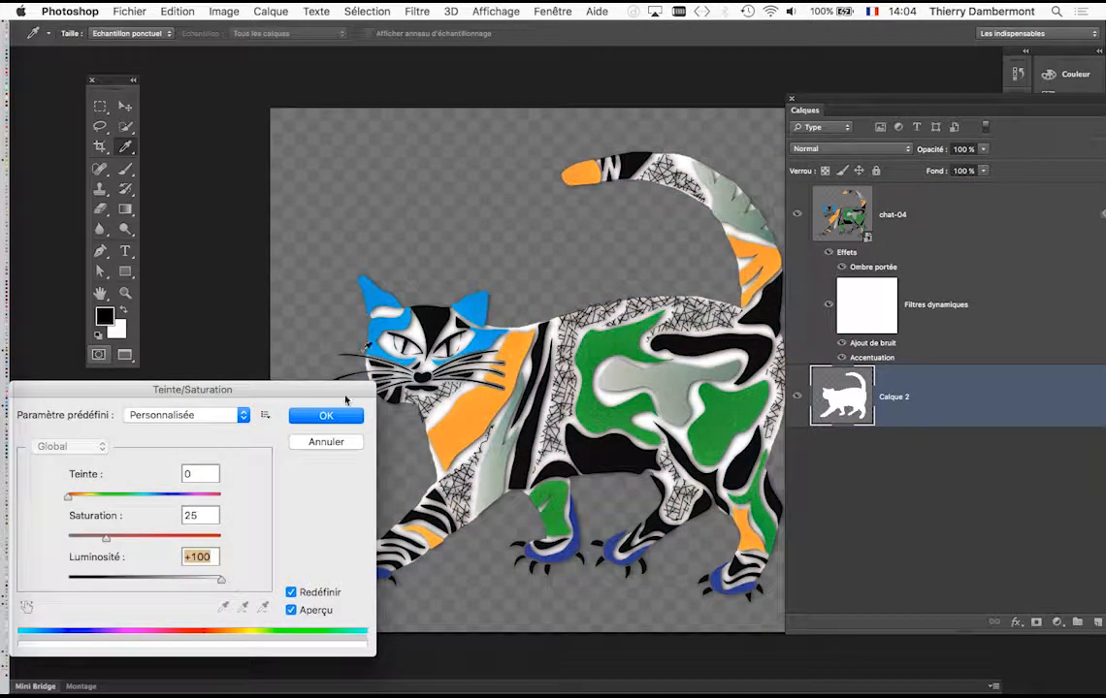
{"action": "left_click", "coordinate": [325, 415]}
Add an Invert adjustment layer above the chat-04 layer and clip it to that layer.
{"action": "key", "text": "v"}
{"action": "scroll", "coordinate": [604, 356], "scroll_direction": "right", "scroll_amount": 5}
{"action": "left_click", "coordinate": [844, 215]}
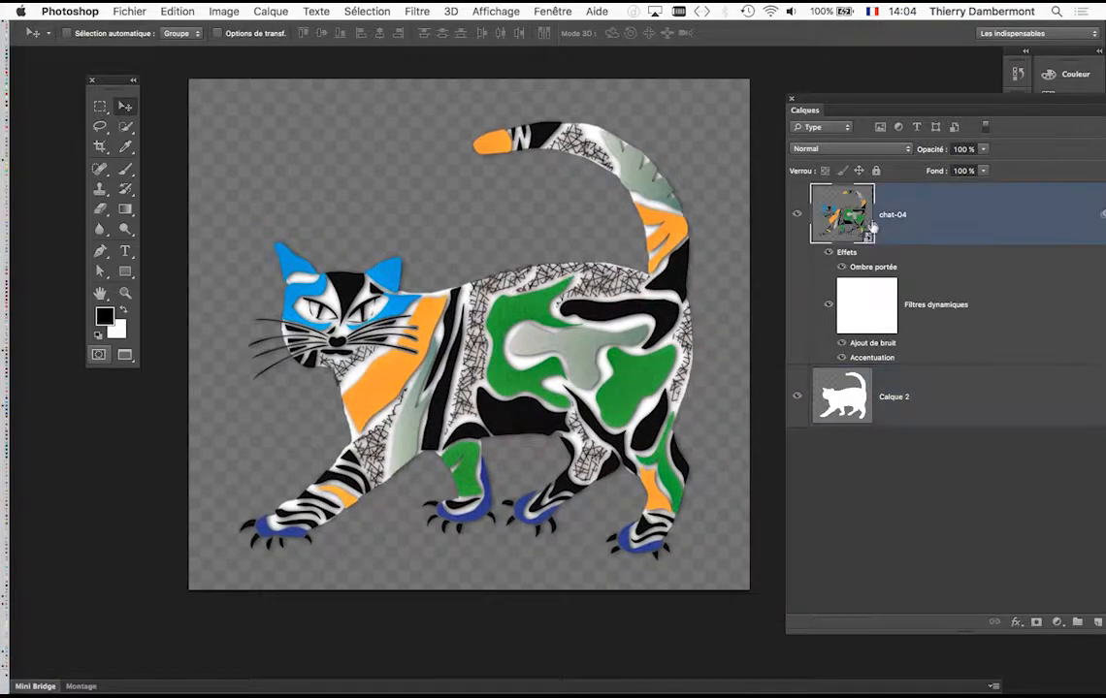
{"action": "left_click", "coordinate": [270, 11]}
{"action": "mouse_move", "coordinate": [330, 160]}
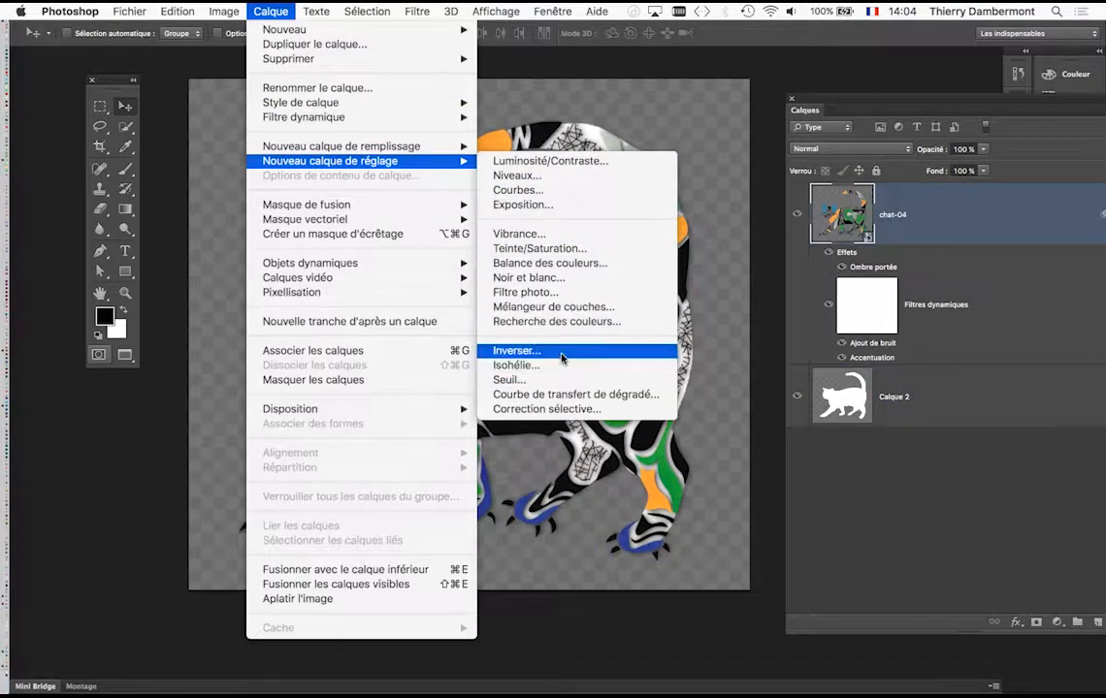
{"action": "left_click", "coordinate": [567, 341]}
{"action": "key", "text": "Return"}
{"action": "left_click", "coordinate": [769, 73]}
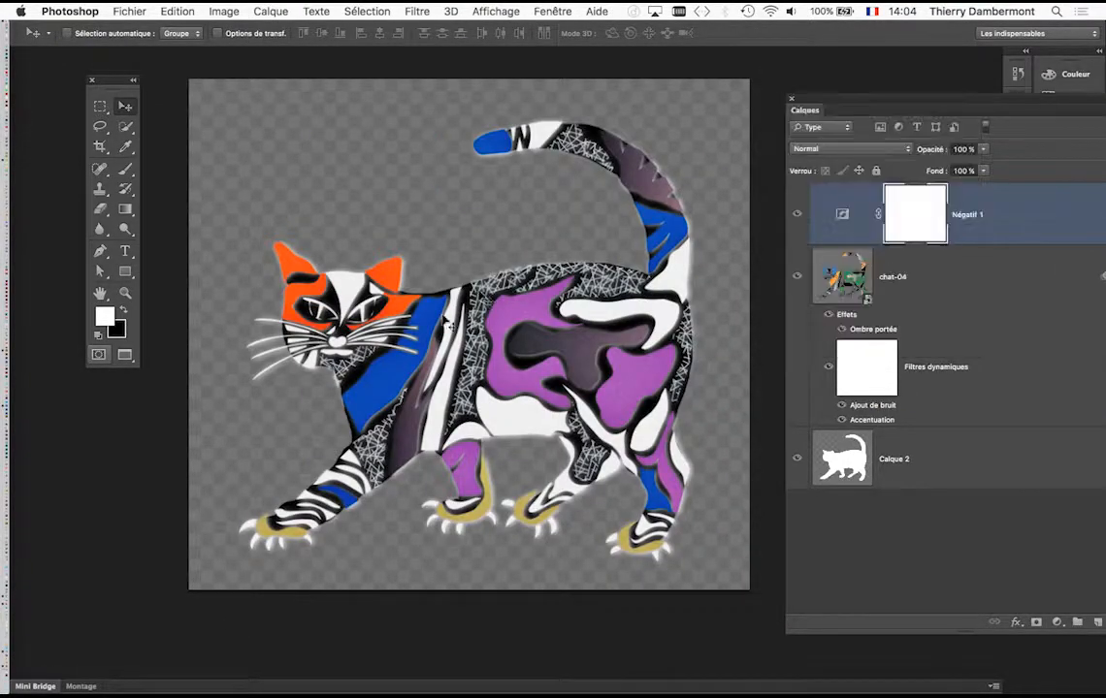
{"action": "key", "text": "super+plus"}
{"action": "left_click", "coordinate": [988, 242], "text": "alt"}
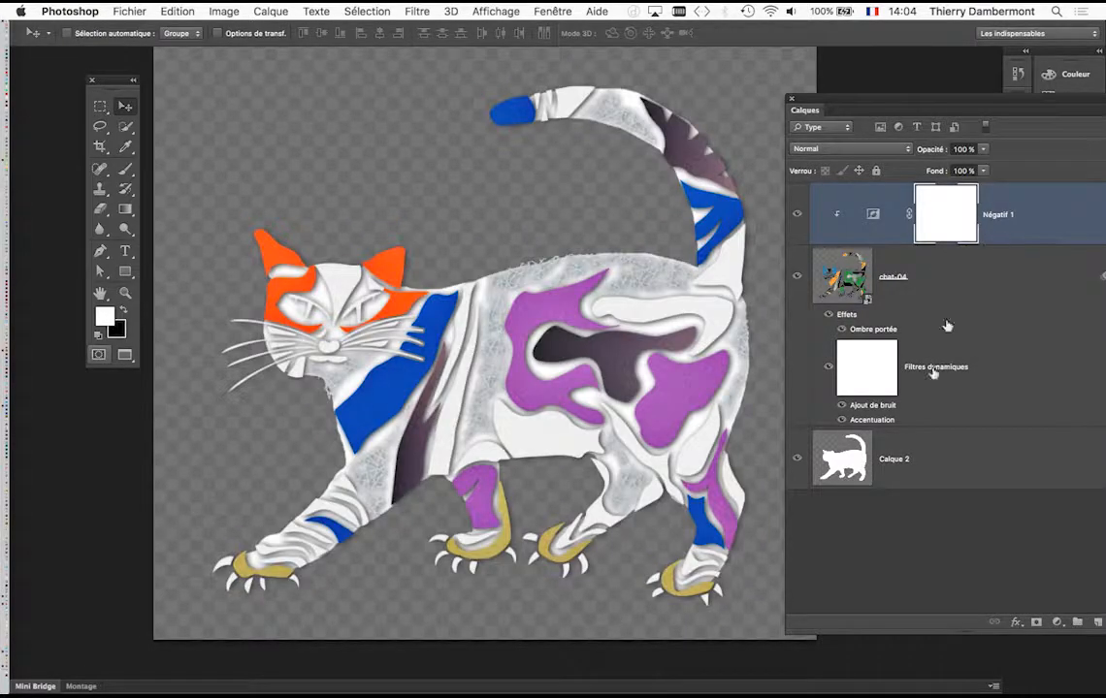
Darken the Calque 2 silhouette to near black with a Hue/Saturation lightness of -98.
{"action": "left_click", "coordinate": [921, 459]}
{"action": "key", "text": "ctrl+u"}
{"action": "left_click_drag", "start_coordinate": [123, 584], "coordinate": [68, 580]}
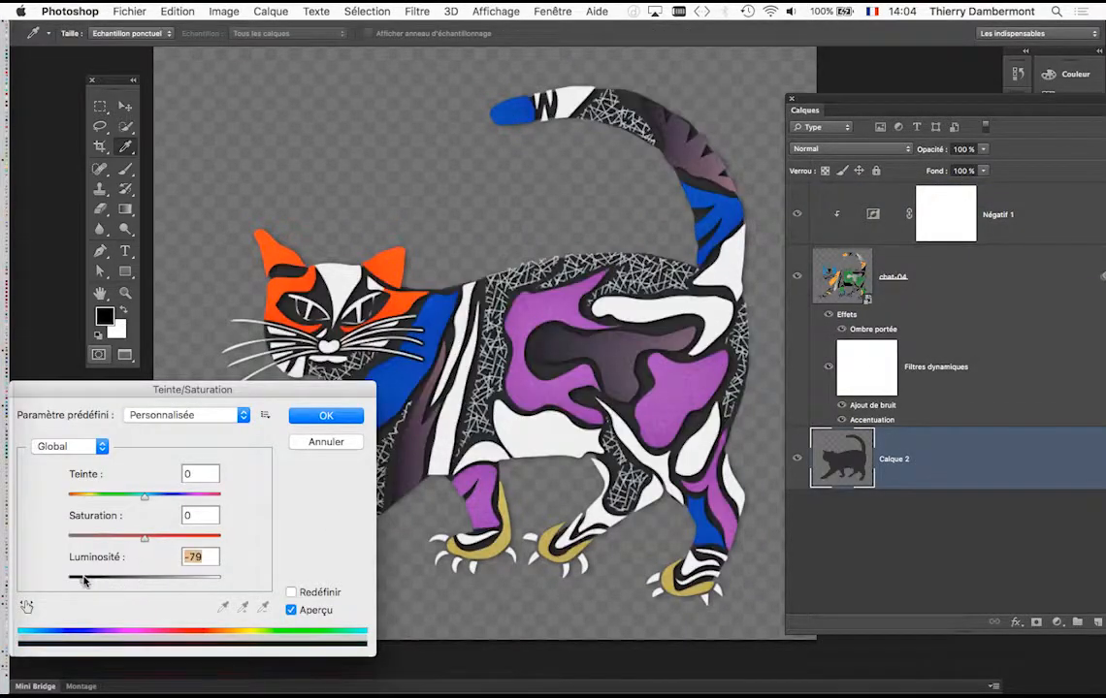
{"action": "left_click_drag", "start_coordinate": [230, 382], "coordinate": [865, 346]}
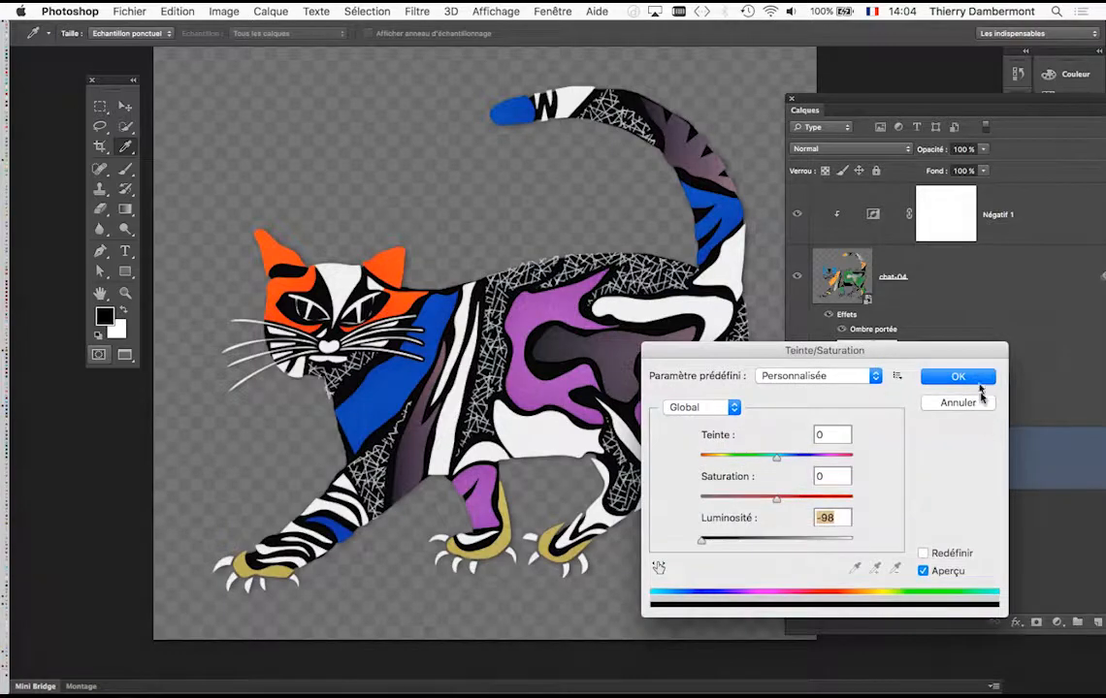
{"action": "left_click", "coordinate": [973, 379]}
Paint black over both of the cat's eyes on the Négatif 1 layer mask with a 73 px brush.
{"action": "scroll", "coordinate": [282, 286], "scroll_direction": "up", "scroll_amount": 5}
{"action": "left_click", "coordinate": [126, 169]}
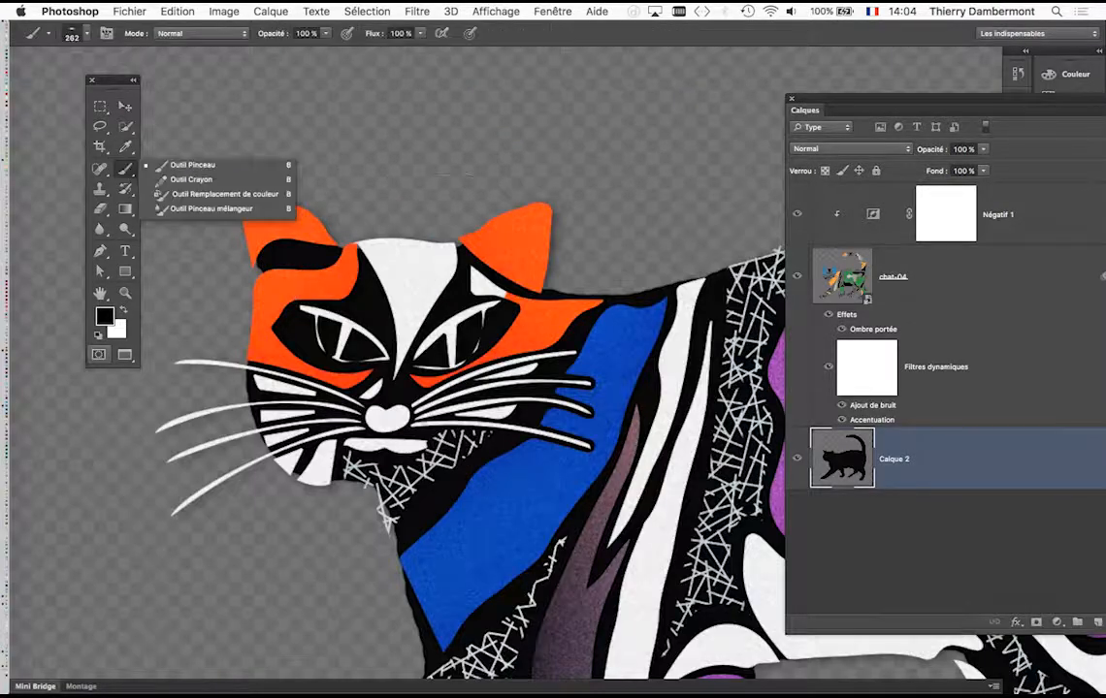
{"action": "left_click", "coordinate": [163, 169]}
{"action": "left_click", "coordinate": [88, 34]}
{"action": "left_click", "coordinate": [114, 145]}
{"action": "left_click", "coordinate": [673, 315]}
{"action": "left_click", "coordinate": [945, 215]}
{"action": "left_click_drag", "start_coordinate": [318, 316], "coordinate": [304, 316]}
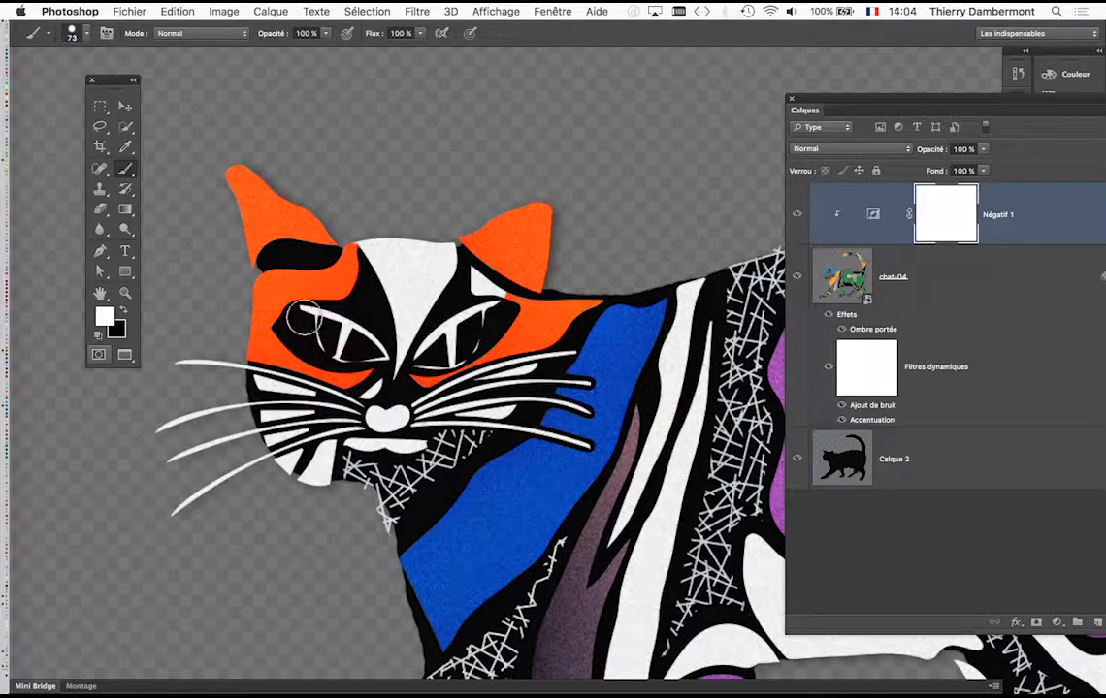
{"action": "key", "text": "x"}
{"action": "left_click_drag", "start_coordinate": [367, 352], "coordinate": [321, 336]}
{"action": "left_click_drag", "start_coordinate": [442, 353], "coordinate": [452, 363]}
Paint white behind both of the cat's eyes on the Calque 2 silhouette layer.
{"action": "left_click", "coordinate": [921, 459]}
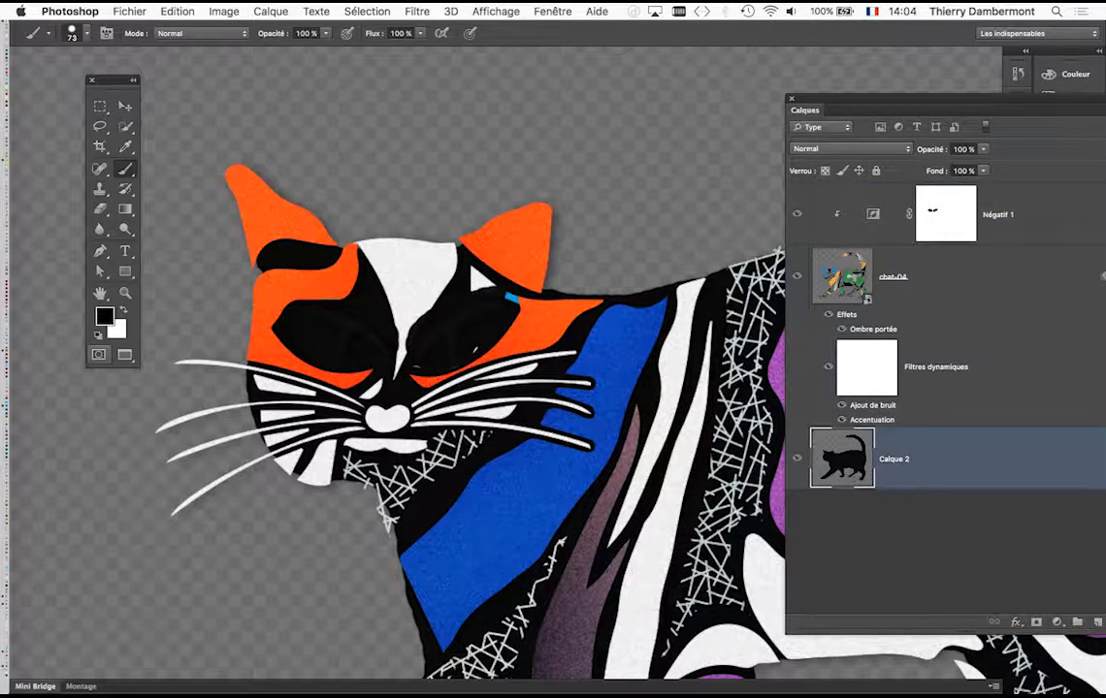
{"action": "left_click", "coordinate": [123, 311]}
{"action": "mouse_move", "coordinate": [294, 333]}
{"action": "left_mouse_down"}
{"action": "mouse_move", "coordinate": [332, 338]}
{"action": "mouse_move", "coordinate": [296, 291]}
{"action": "mouse_move", "coordinate": [301, 320]}
{"action": "mouse_move", "coordinate": [490, 312]}
{"action": "mouse_move", "coordinate": [422, 365]}
{"action": "mouse_move", "coordinate": [483, 268]}
{"action": "mouse_move", "coordinate": [500, 285]}
{"action": "mouse_move", "coordinate": [399, 319]}
{"action": "mouse_move", "coordinate": [434, 293]}
{"action": "mouse_move", "coordinate": [383, 327]}
{"action": "mouse_move", "coordinate": [403, 334]}
{"action": "mouse_move", "coordinate": [369, 354]}
{"action": "mouse_move", "coordinate": [291, 316]}
{"action": "mouse_move", "coordinate": [448, 386]}
{"action": "mouse_move", "coordinate": [501, 311]}
{"action": "mouse_move", "coordinate": [435, 376]}
{"action": "mouse_move", "coordinate": [479, 359]}
{"action": "mouse_move", "coordinate": [499, 289]}
{"action": "mouse_move", "coordinate": [480, 287]}
{"action": "left_mouse_up"}
{"action": "key", "text": "x"}
{"action": "left_click", "coordinate": [947, 229], "text": "shift"}
{"action": "left_click", "coordinate": [947, 229], "text": "shift"}
{"action": "key", "text": "super+z"}
{"action": "mouse_move", "coordinate": [529, 321]}
{"action": "left_mouse_down"}
{"action": "mouse_move", "coordinate": [511, 321]}
{"action": "mouse_move", "coordinate": [498, 293]}
{"action": "mouse_move", "coordinate": [513, 300]}
{"action": "left_mouse_up"}
{"action": "key", "text": "x"}
{"action": "key", "text": "x"}
{"action": "key", "text": "x"}
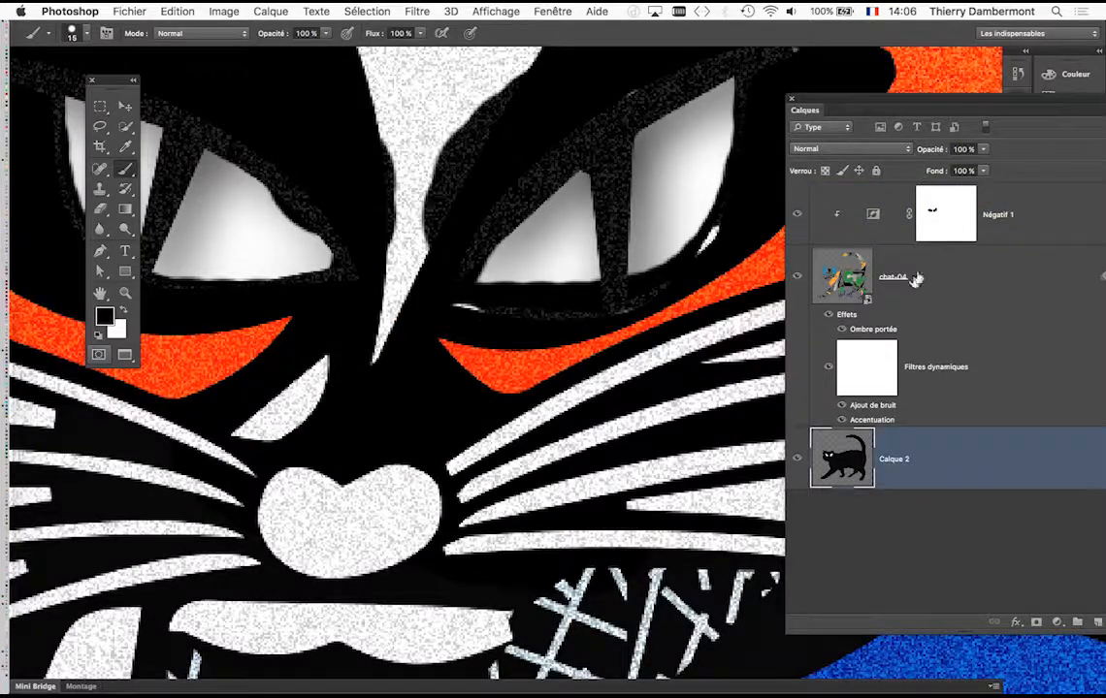
Touch up the Négatif 1 mask around the eye outlines with a 15 px brush, alternating white and black.
{"action": "left_click", "coordinate": [945, 215]}
{"action": "key", "text": "x"}
{"action": "left_click_drag", "start_coordinate": [457, 307], "coordinate": [499, 314]}
{"action": "left_click_drag", "start_coordinate": [717, 233], "coordinate": [703, 251]}
{"action": "left_click_drag", "start_coordinate": [527, 344], "coordinate": [475, 343]}
{"action": "key", "text": "x"}
{"action": "left_click_drag", "start_coordinate": [543, 252], "coordinate": [522, 278]}
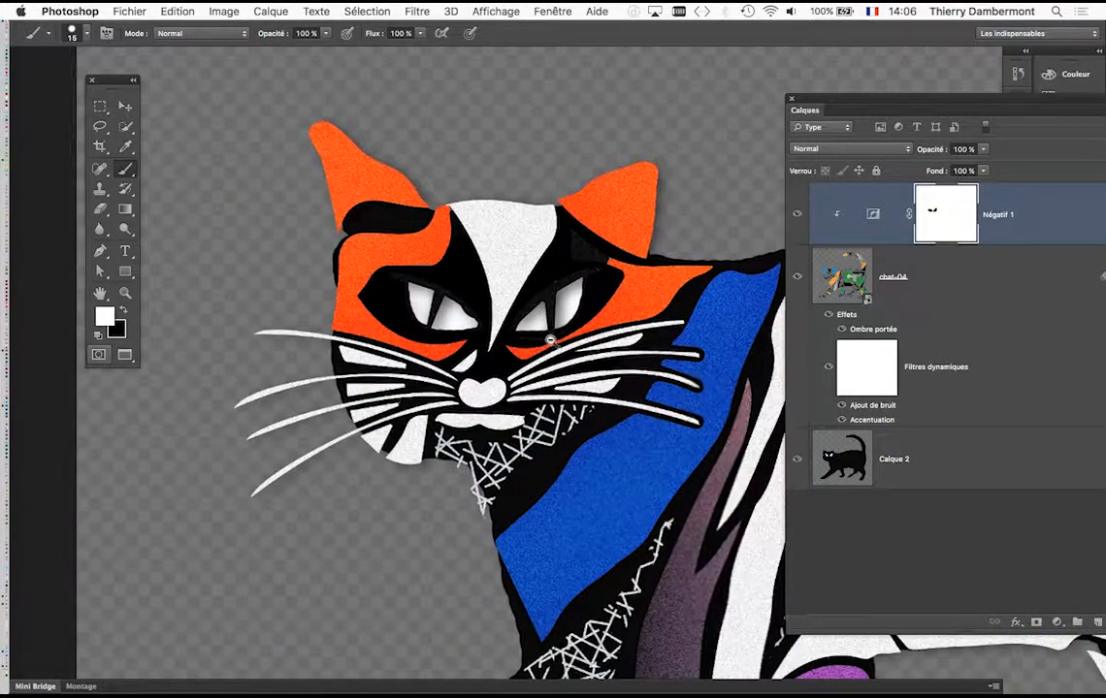
Switch back to Kitchen-02.psd and review the inverted-colour cat in the kitchen composite.
{"action": "key", "text": "super+minus"}
{"action": "key", "text": "super+minus"}
{"action": "left_click_drag", "start_coordinate": [570, 360], "coordinate": [421, 331]}
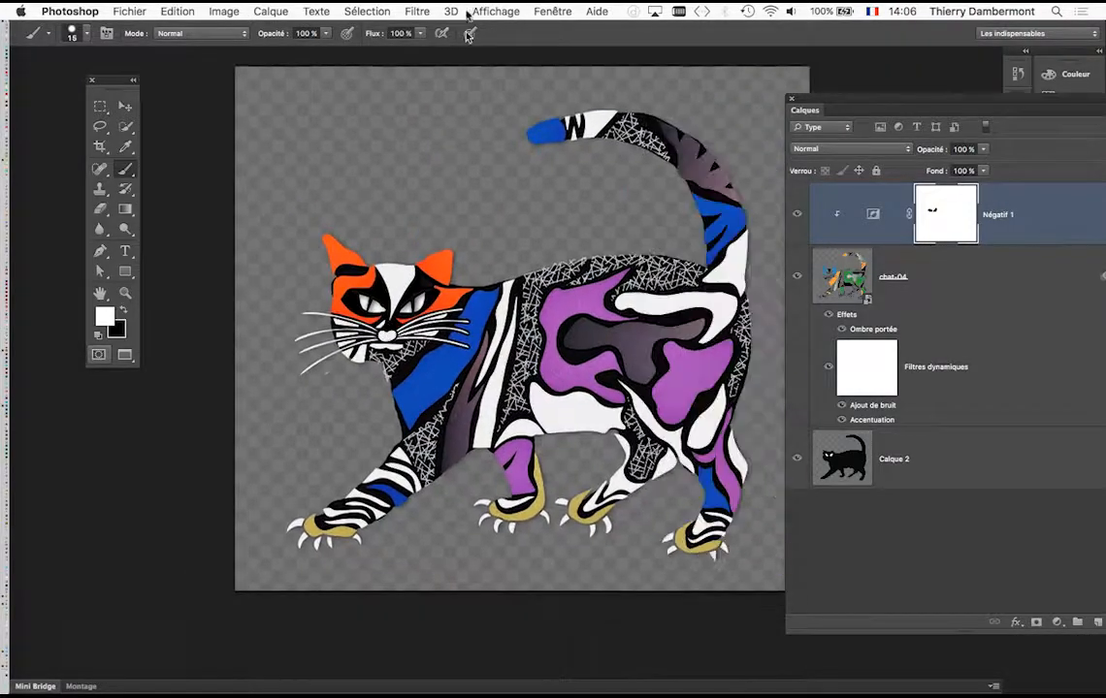
{"action": "left_click", "coordinate": [539, 10]}
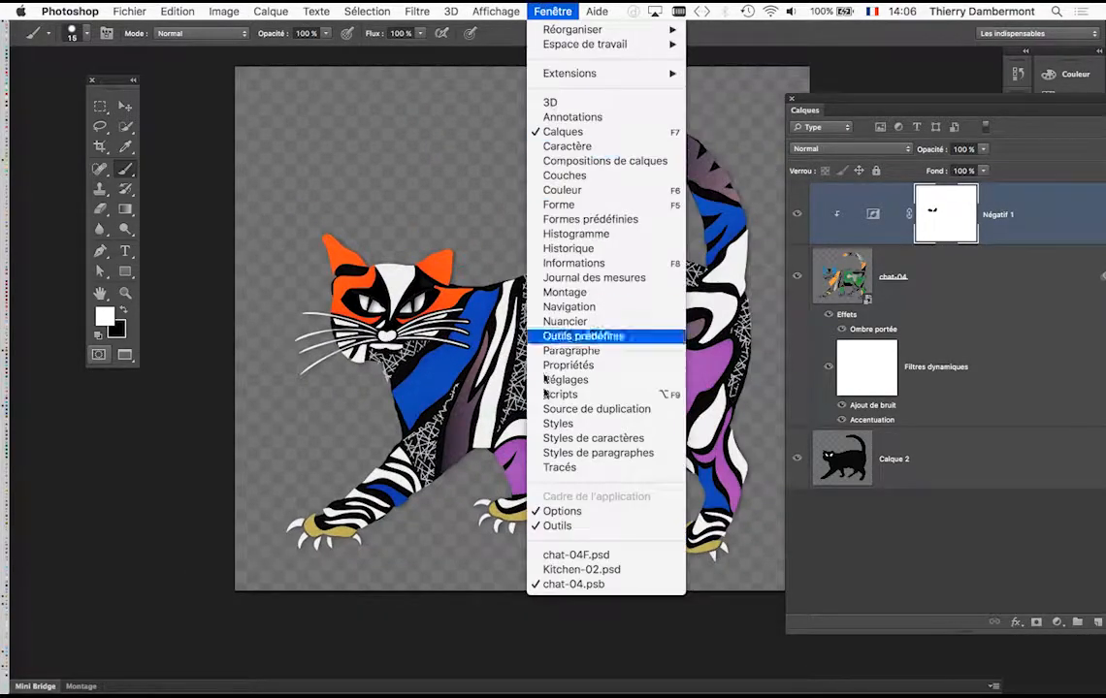
{"action": "left_click", "coordinate": [584, 572]}
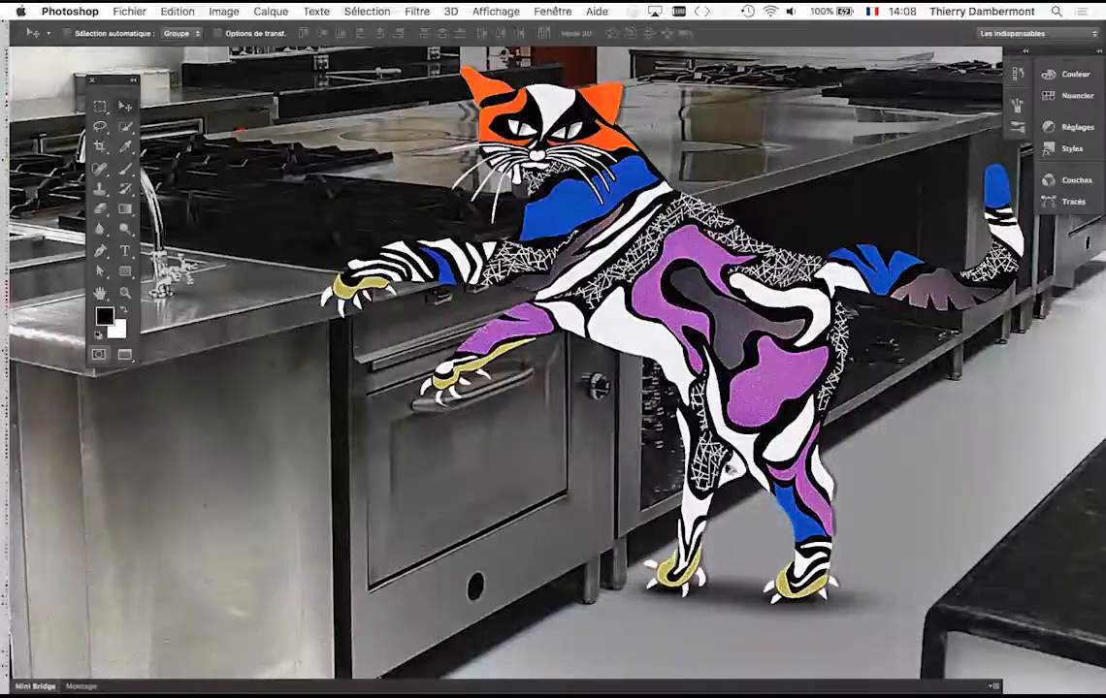
{"action": "left_click_drag", "start_coordinate": [670, 336], "coordinate": [663, 369]}
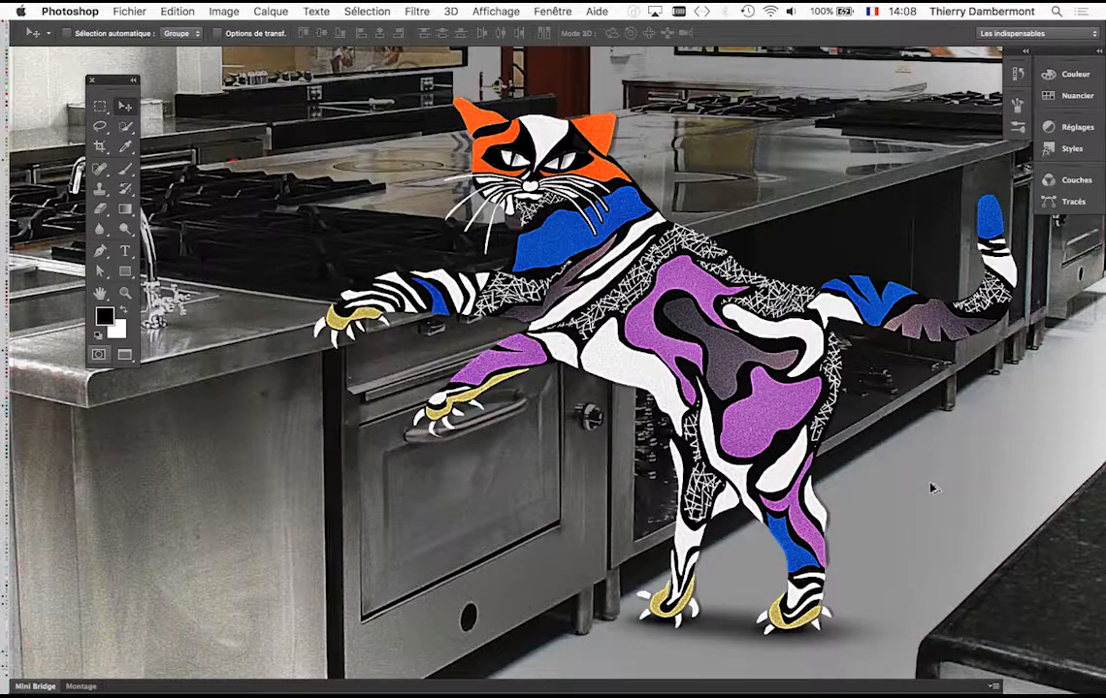
{"action": "scroll", "coordinate": [931, 487], "scroll_direction": "down", "scroll_amount": 1}
{"action": "scroll", "coordinate": [930, 487], "scroll_direction": "down", "scroll_amount": 8}
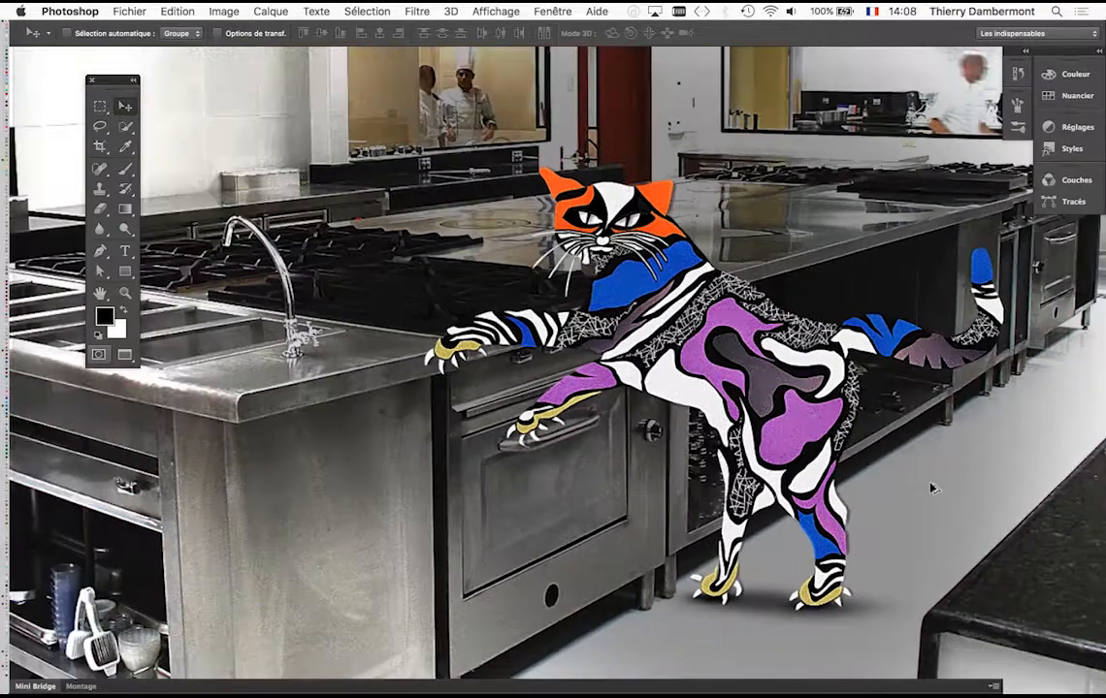